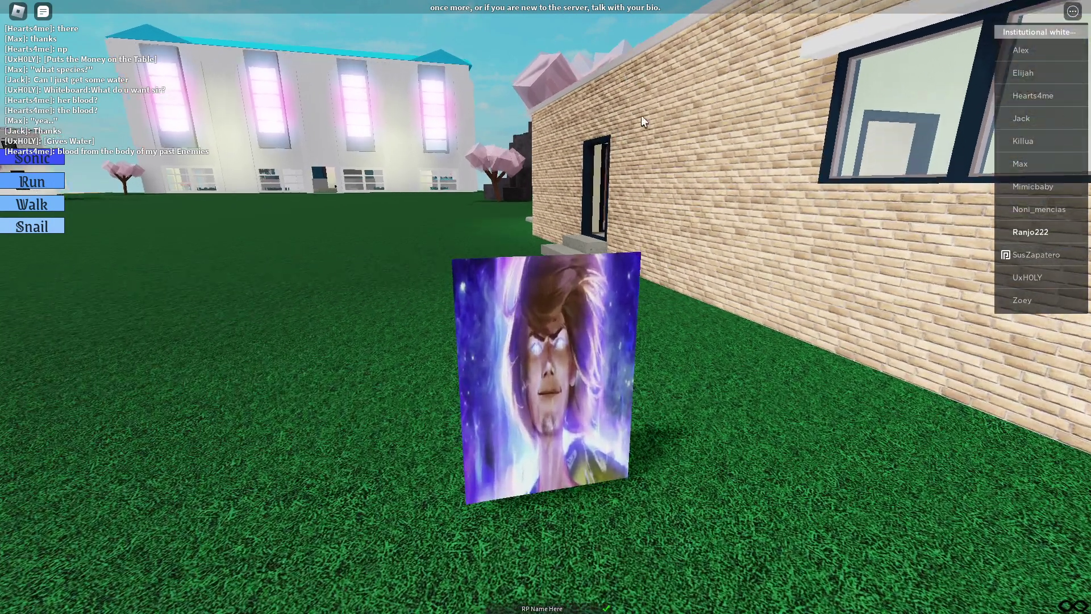
pyautogui.scroll(-5, 494, 214)
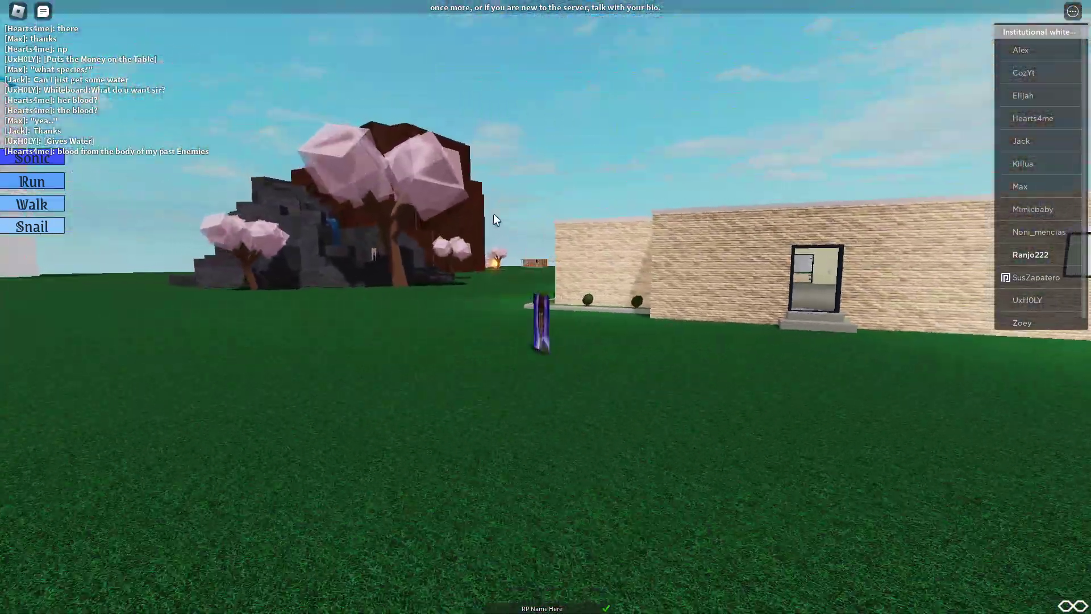
pyautogui.scroll(-5, 493, 219)
pyautogui.scroll(5, 597, 176)
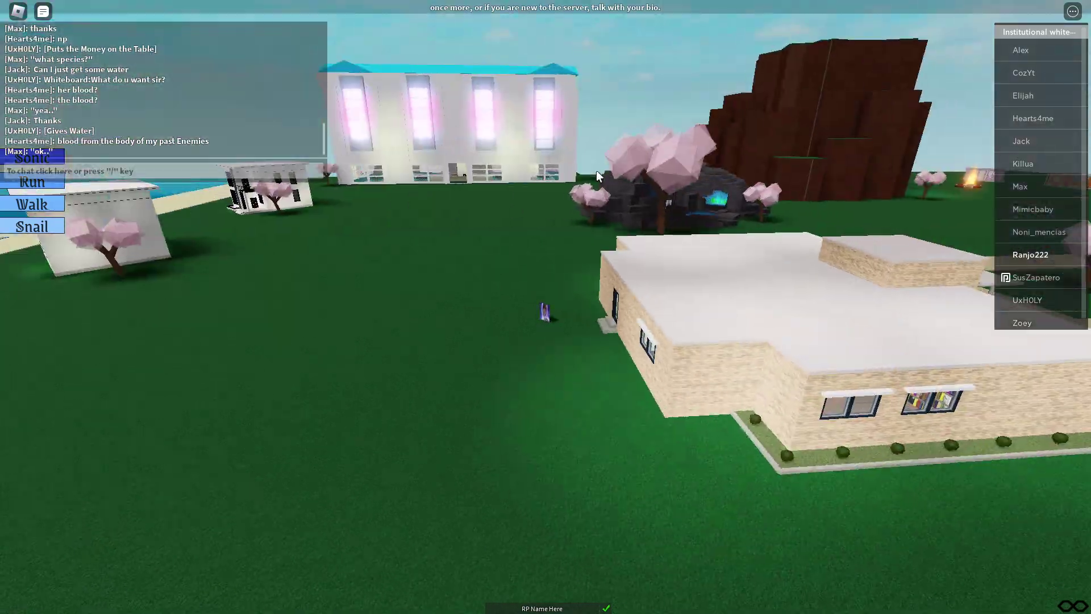
pyautogui.scroll(5, 597, 177)
pyautogui.scroll(3, 597, 176)
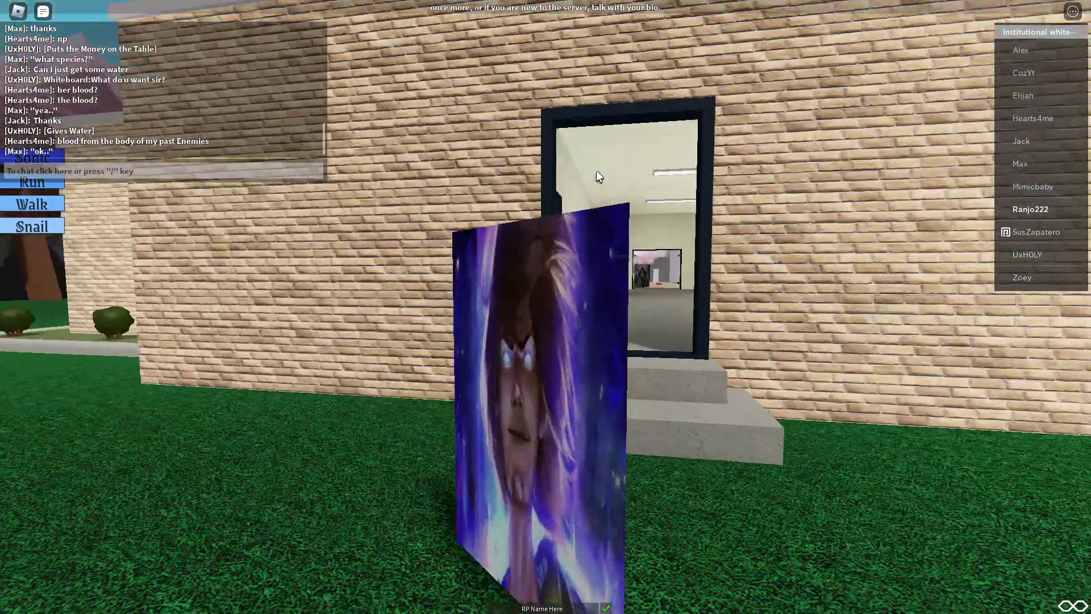
pyautogui.scroll(3, 596, 175)
# Enter the school, visit the principal's office and return to the hallway.
pyautogui.press('w')
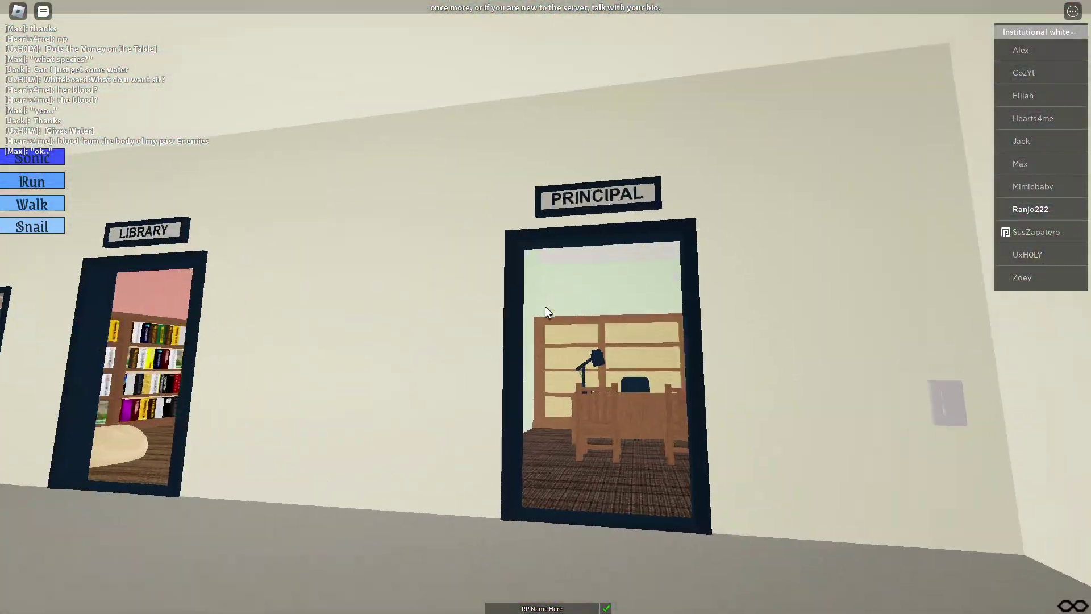
pyautogui.press('w')
pyautogui.scroll(-5, 564, 320)
pyautogui.press('s')
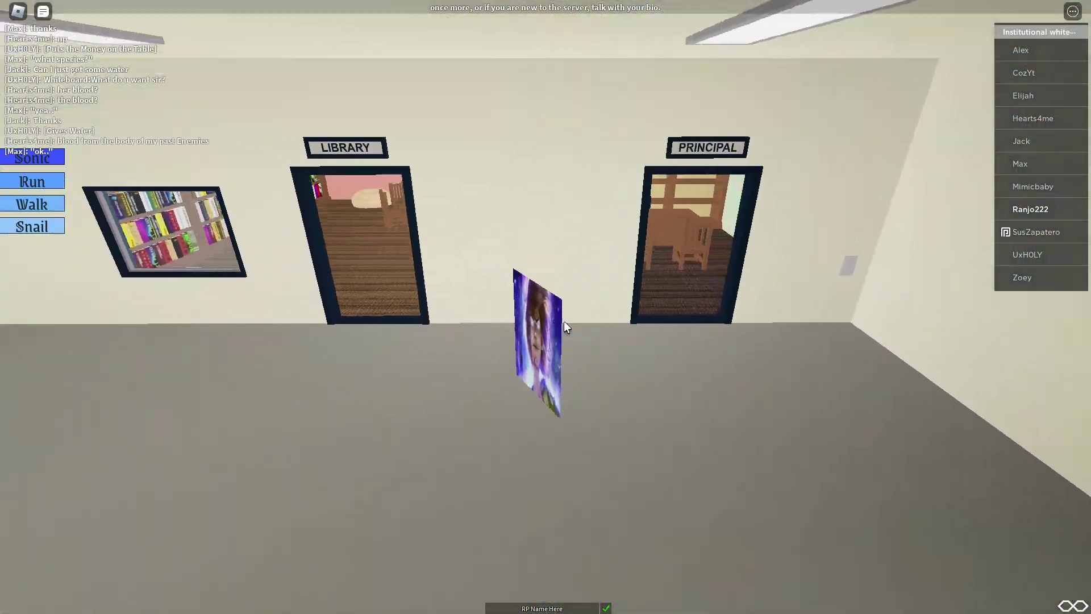
pyautogui.press('Left')
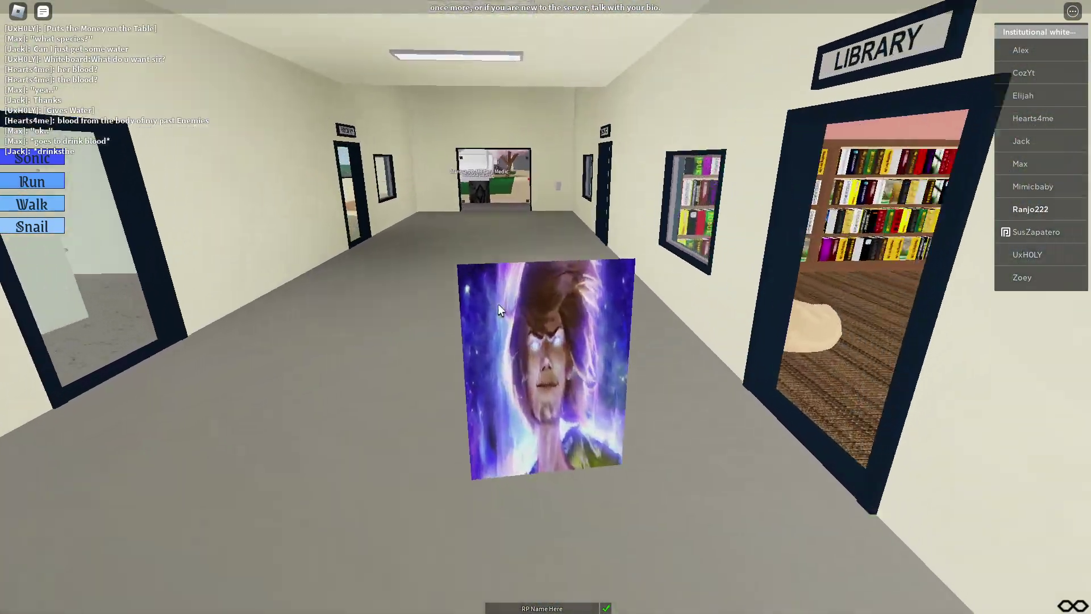
# Walk into the library and look over its bookshelves and windows.
pyautogui.press('w')
pyautogui.press('Right')
pyautogui.press('w')
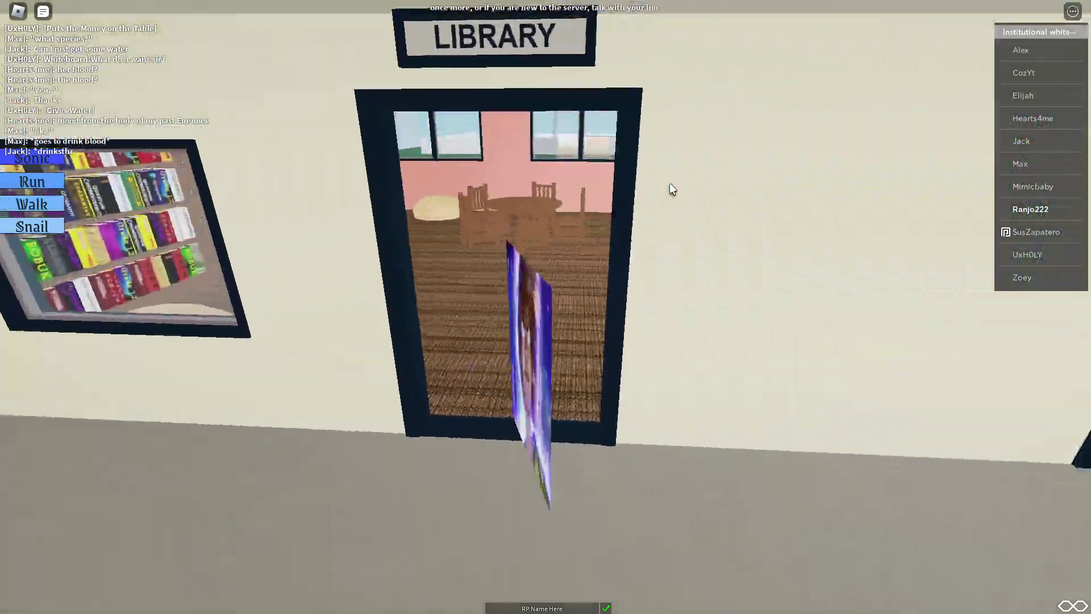
pyautogui.press('Right')
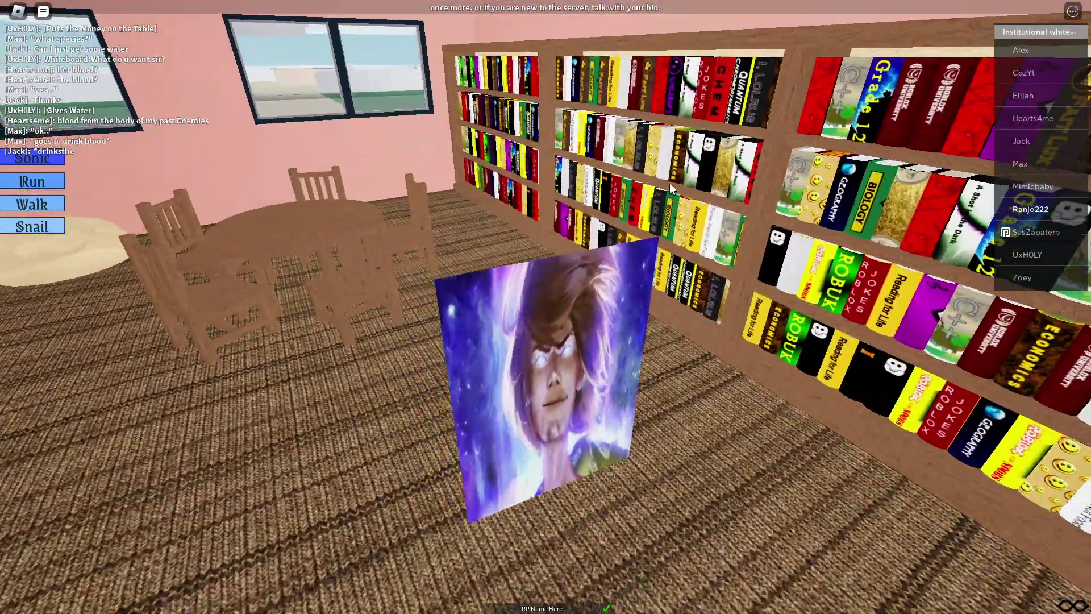
pyautogui.press('w')
pyautogui.press('Right')
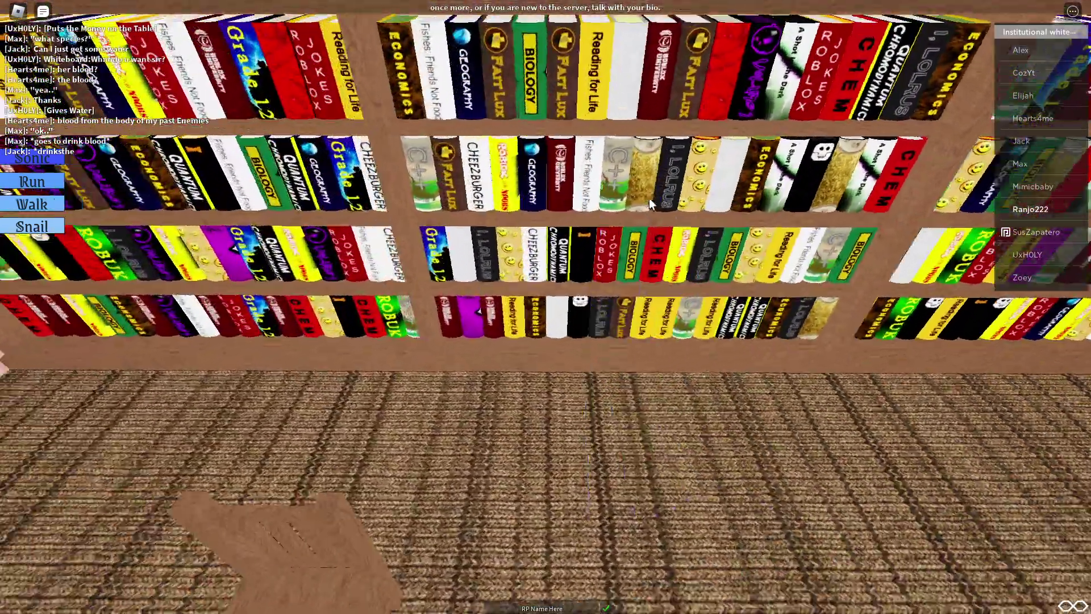
pyautogui.press('Left')
pyautogui.press('Left')
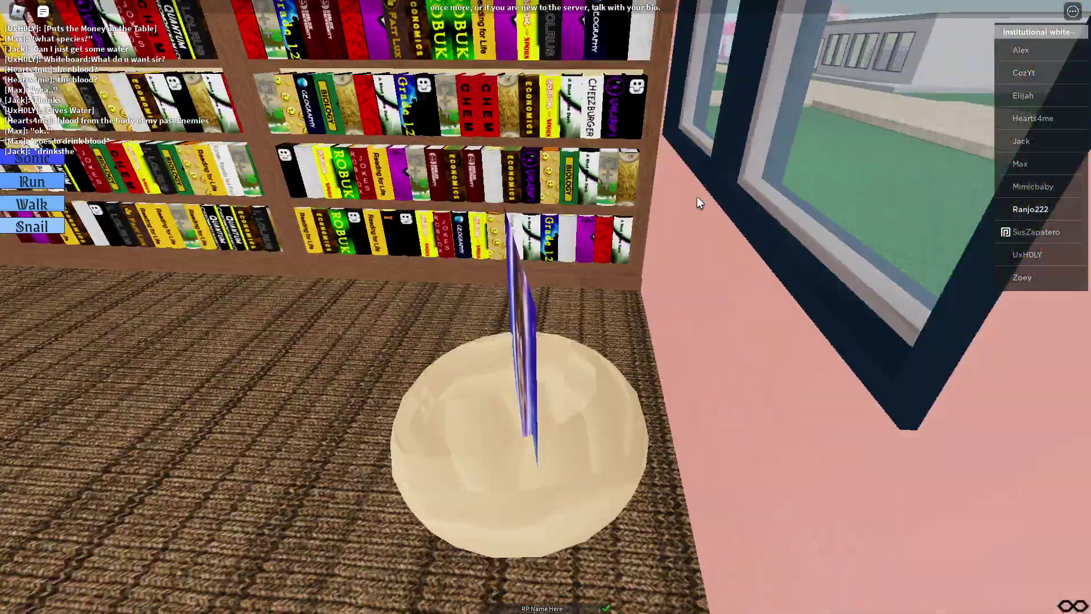
pyautogui.press('w')
pyautogui.press('Right')
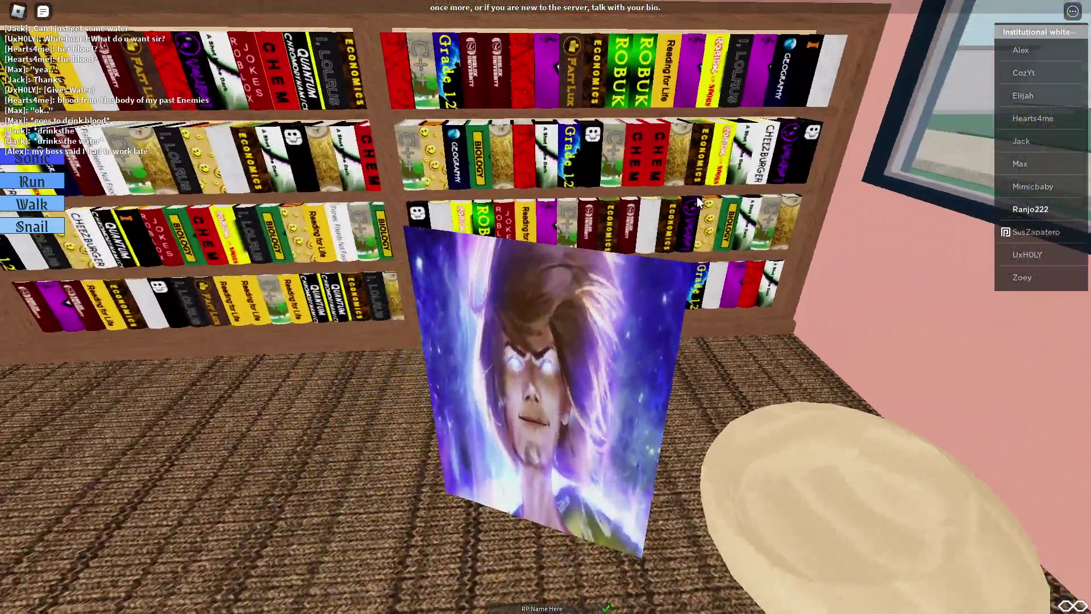
pyautogui.press('Left')
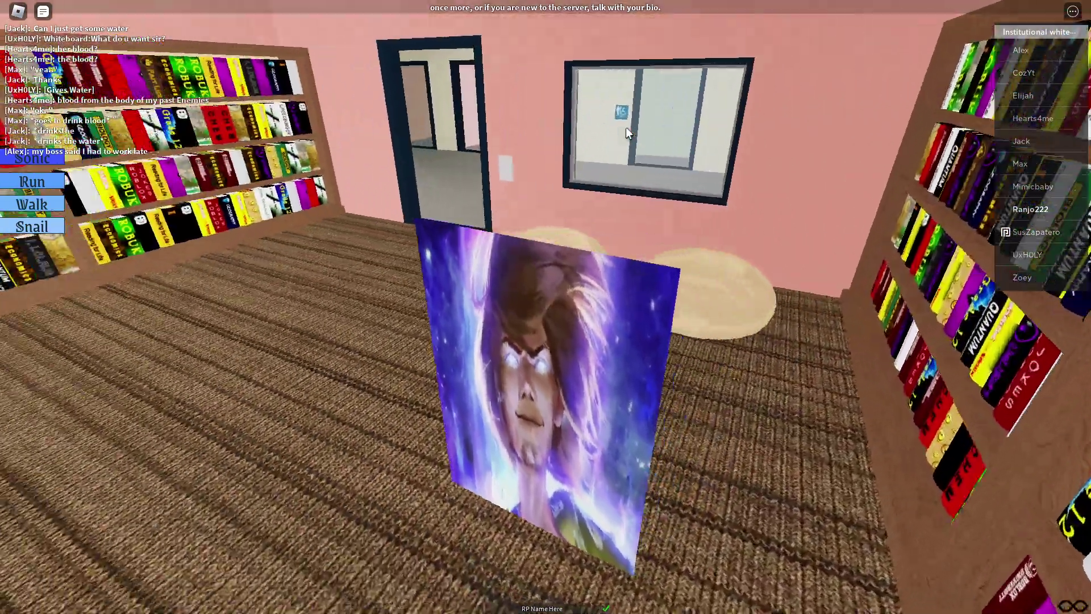
# Look around the classroom with desks, then head toward Room 101.
pyautogui.press('w')
pyautogui.press('Right')
pyautogui.press('w')
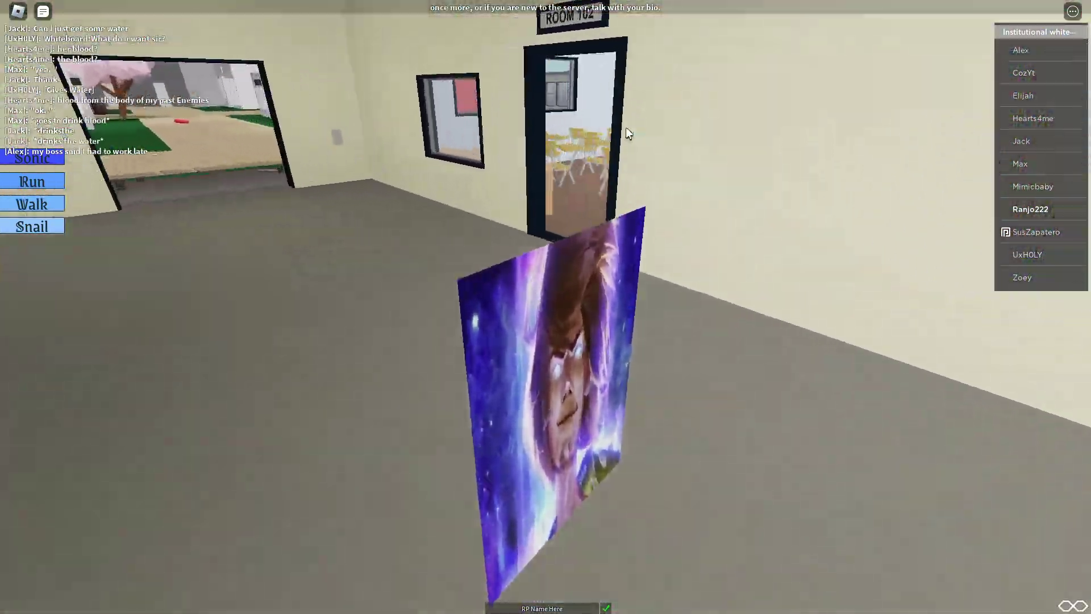
pyautogui.press('Left')
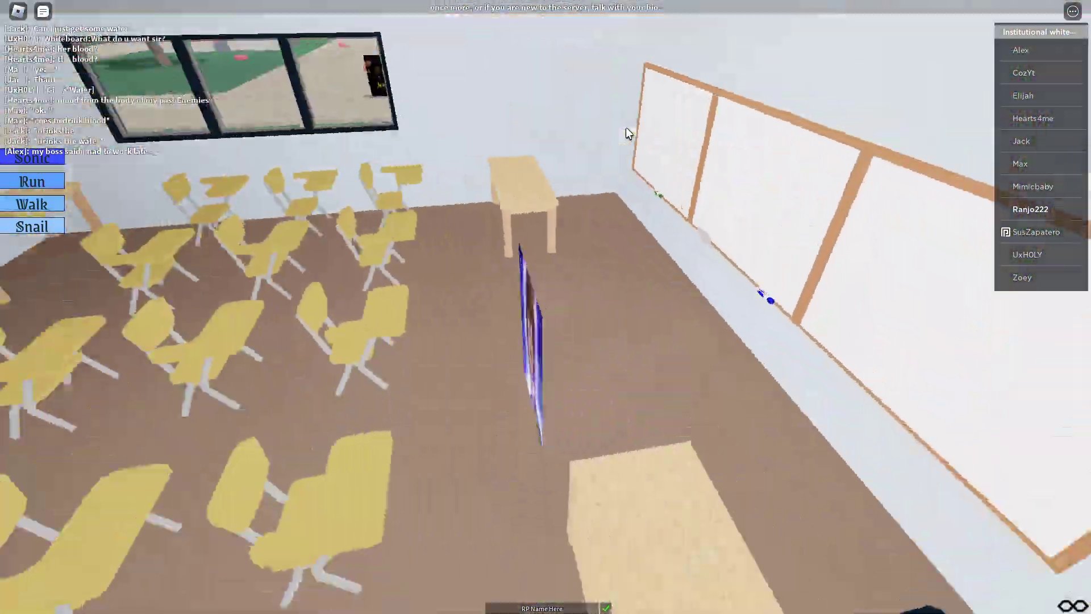
pyautogui.press('w')
pyautogui.press('w')
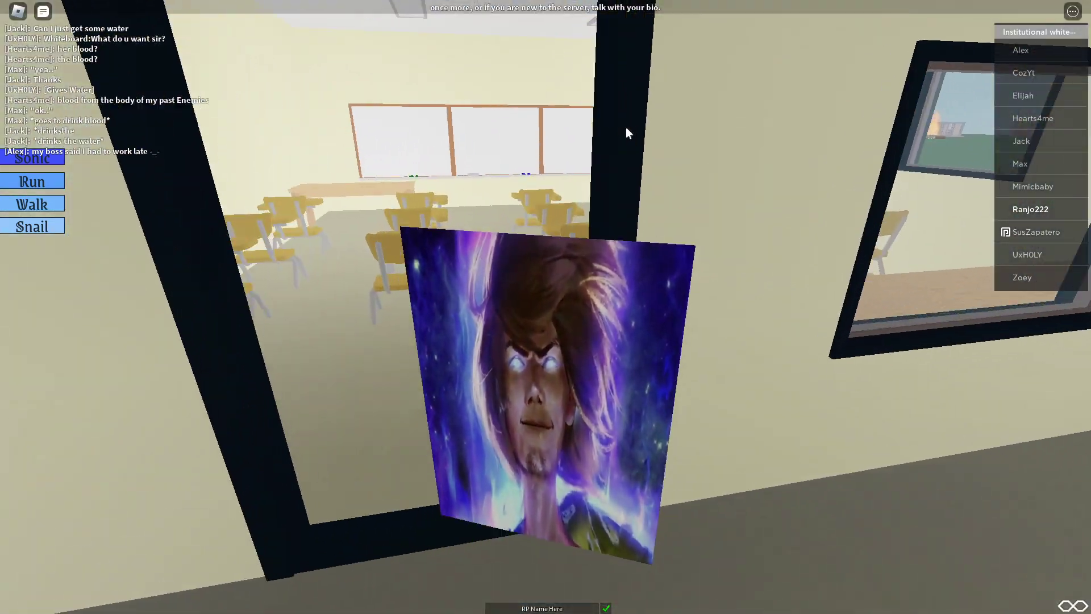
# Peek into Room 101, then walk into the men's restroom past the sinks.
pyautogui.press('s')
pyautogui.press('Left')
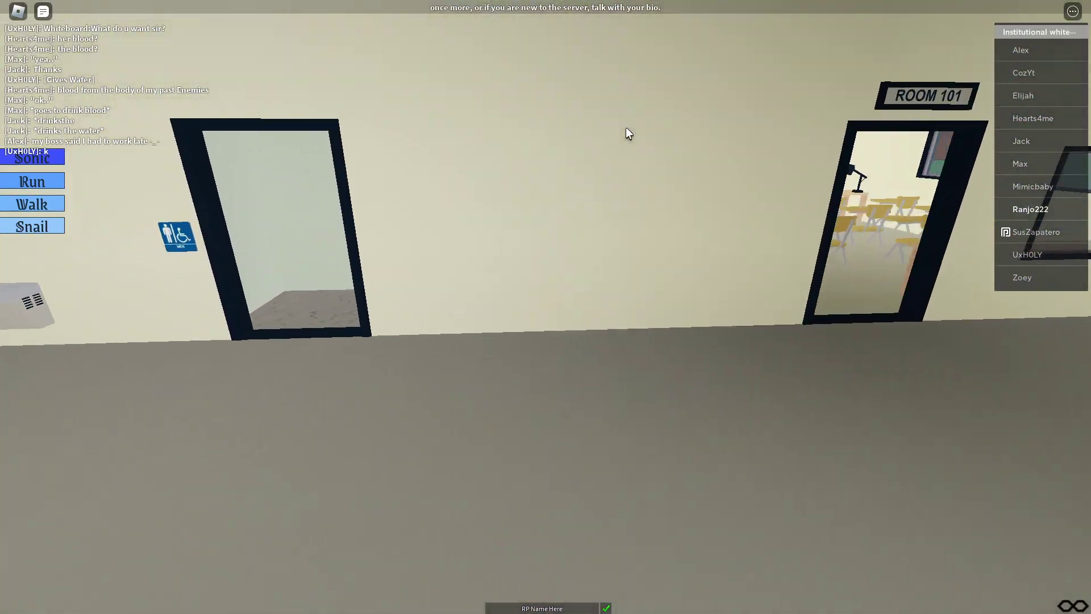
pyautogui.press('w')
pyautogui.press('w')
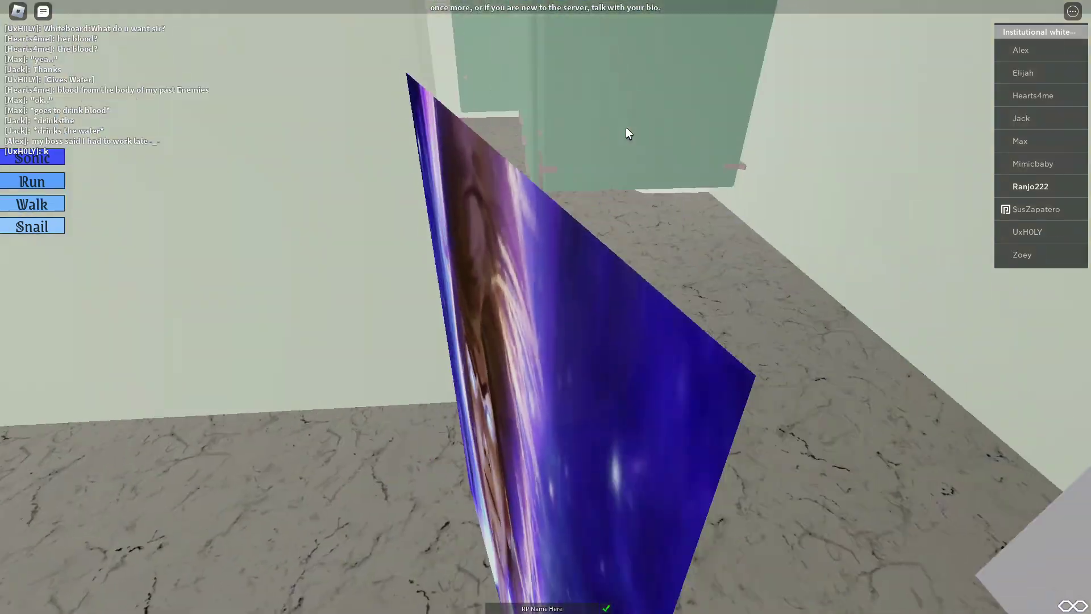
pyautogui.press('Left')
pyautogui.press('Left')
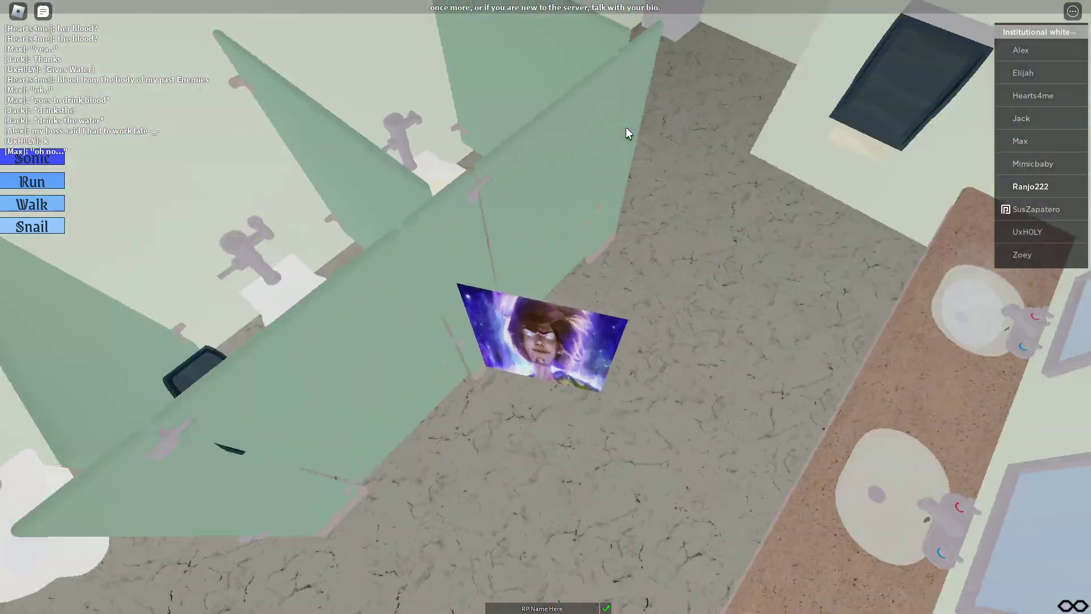
pyautogui.press('w')
# Revisit the pink restroom, check the shelf closet and face the hallway.
pyautogui.press('Right')
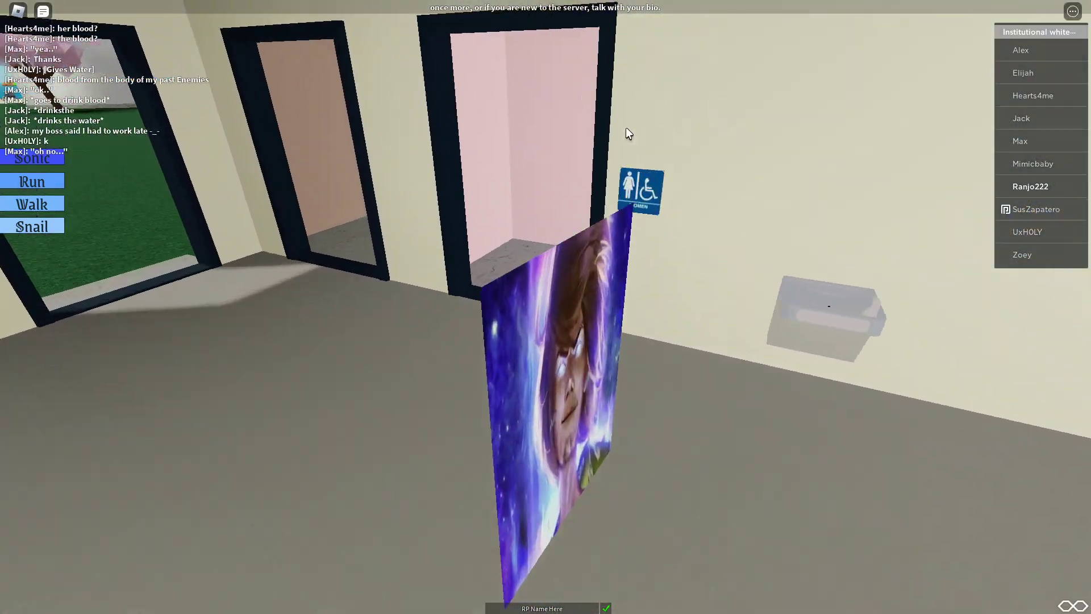
pyautogui.press('w')
pyautogui.press('Left')
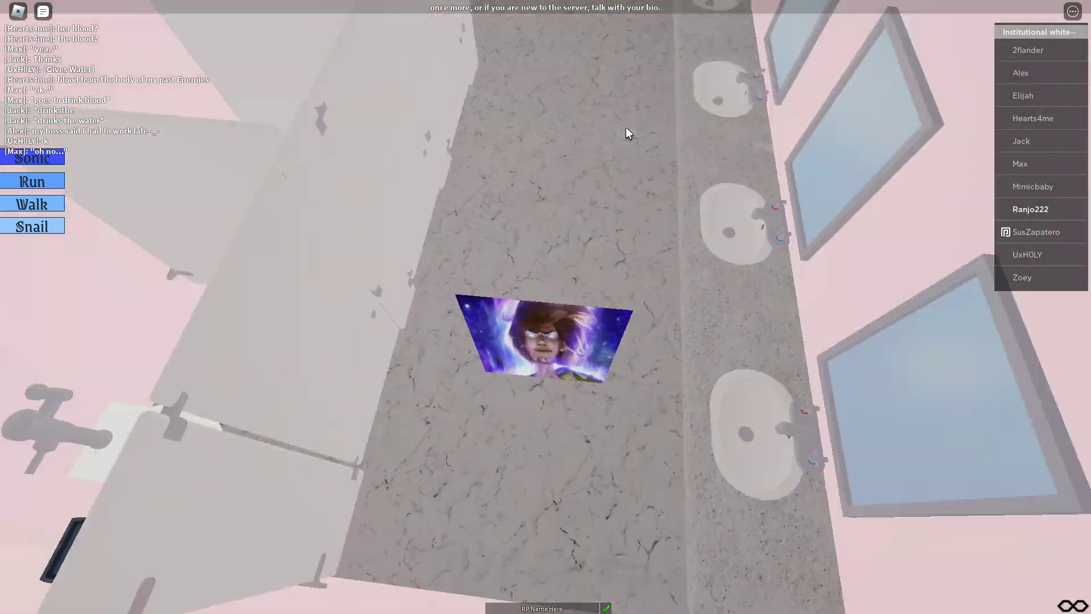
pyautogui.press('Left')
pyautogui.press('w')
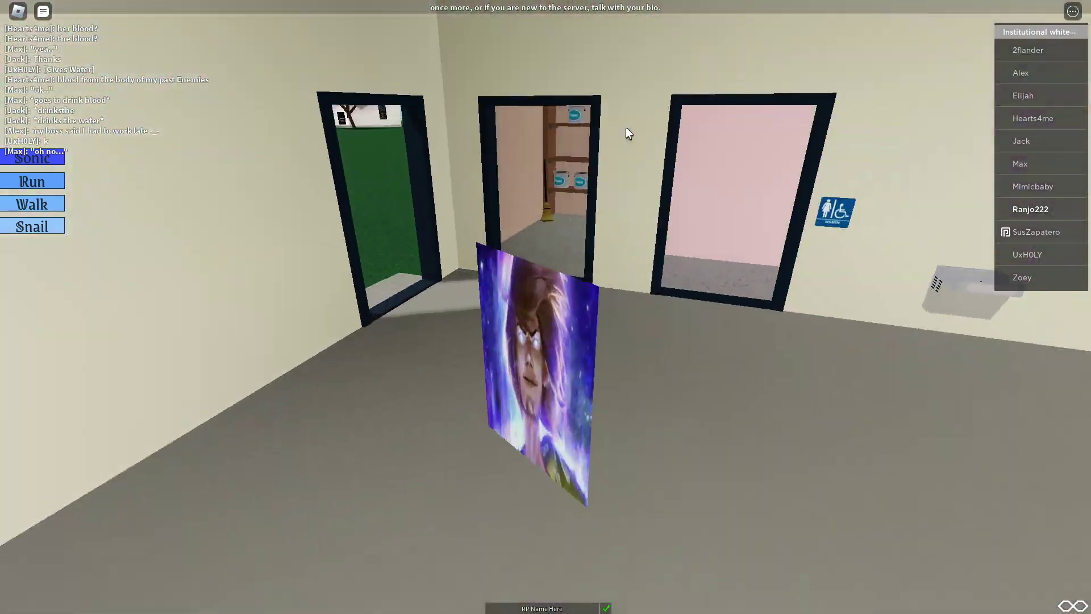
pyautogui.press('s')
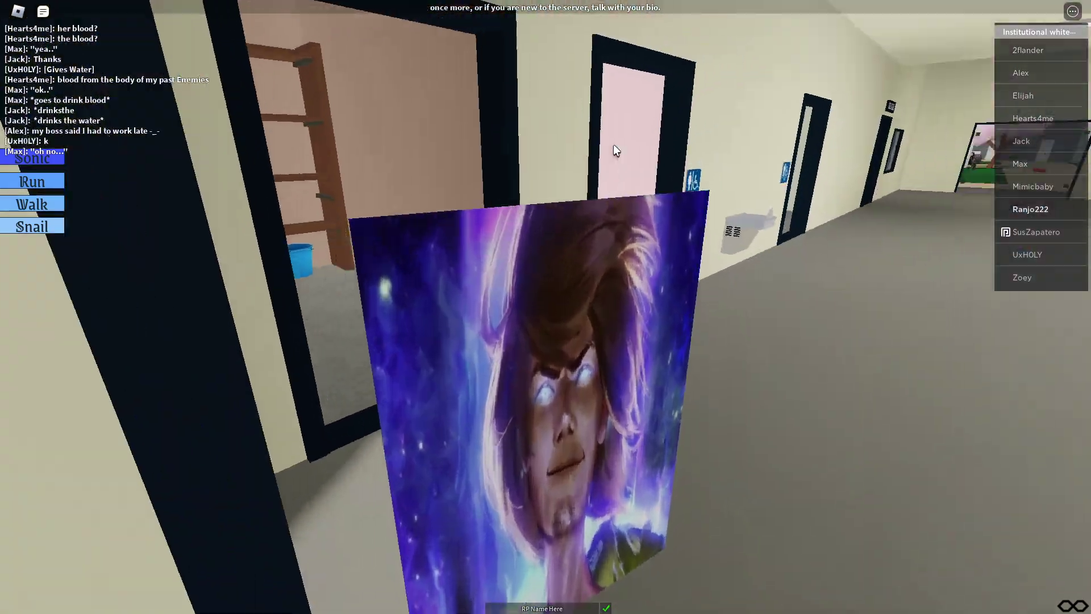
pyautogui.press('Right')
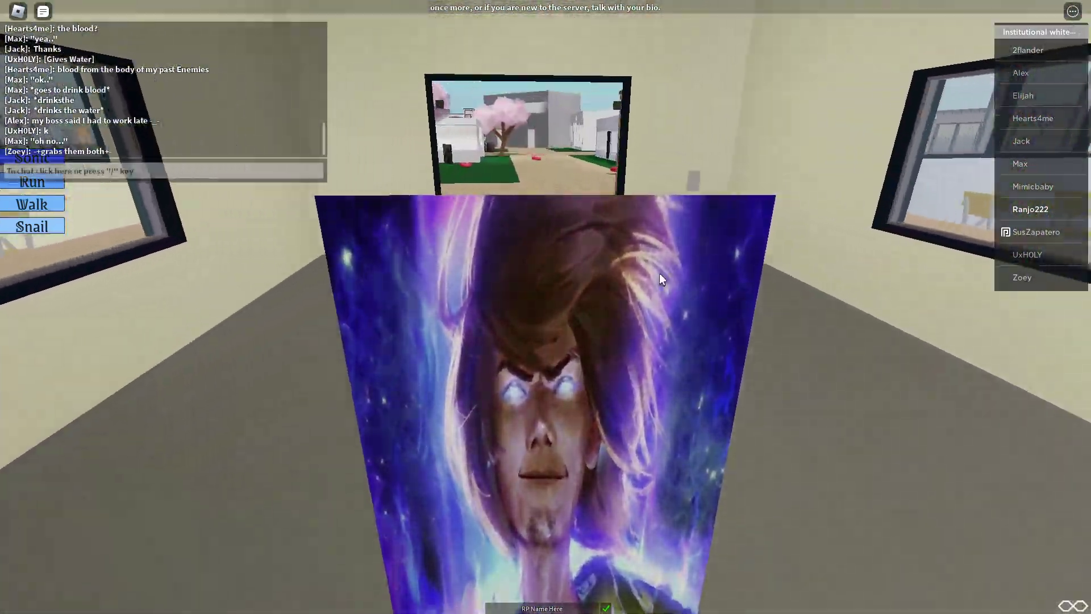
# Look inside the red glass-fronted building's white room, then return to the path.
pyautogui.press('w')
pyautogui.press('Right')
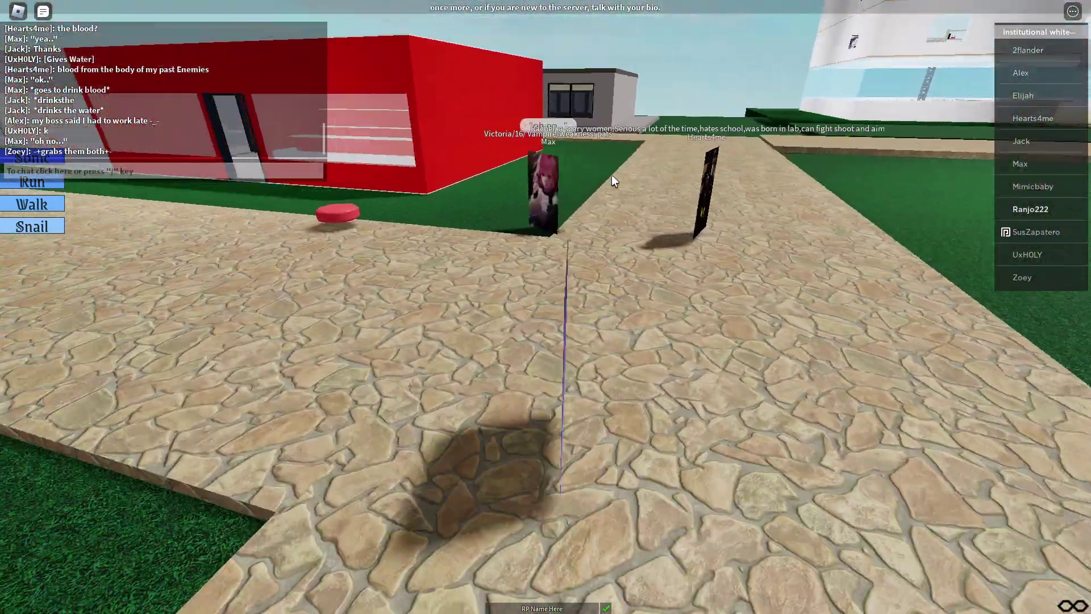
pyautogui.press('Left')
pyautogui.press('w')
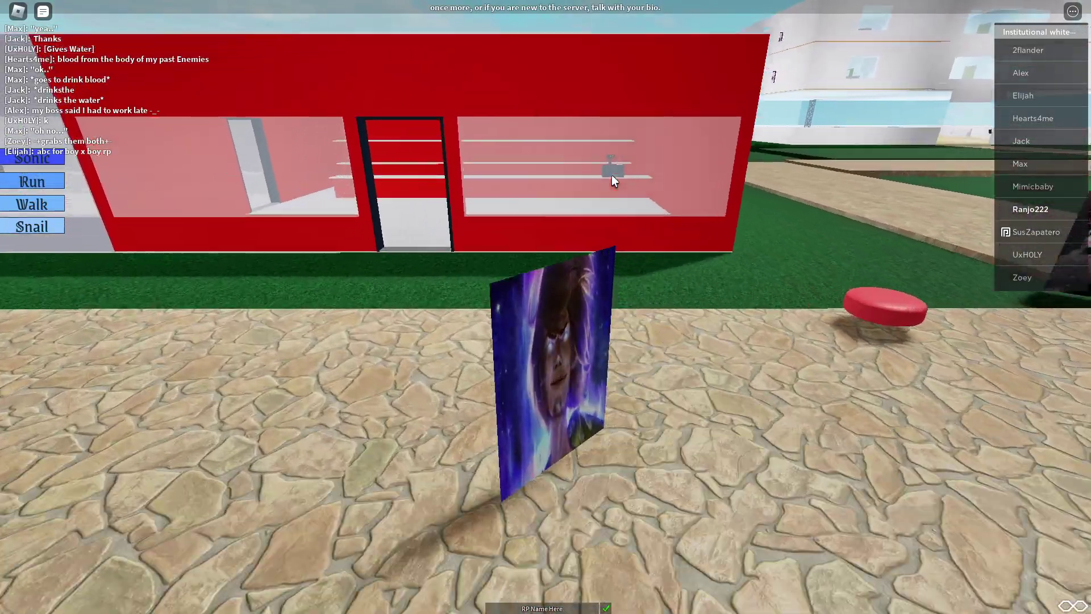
pyautogui.press('w')
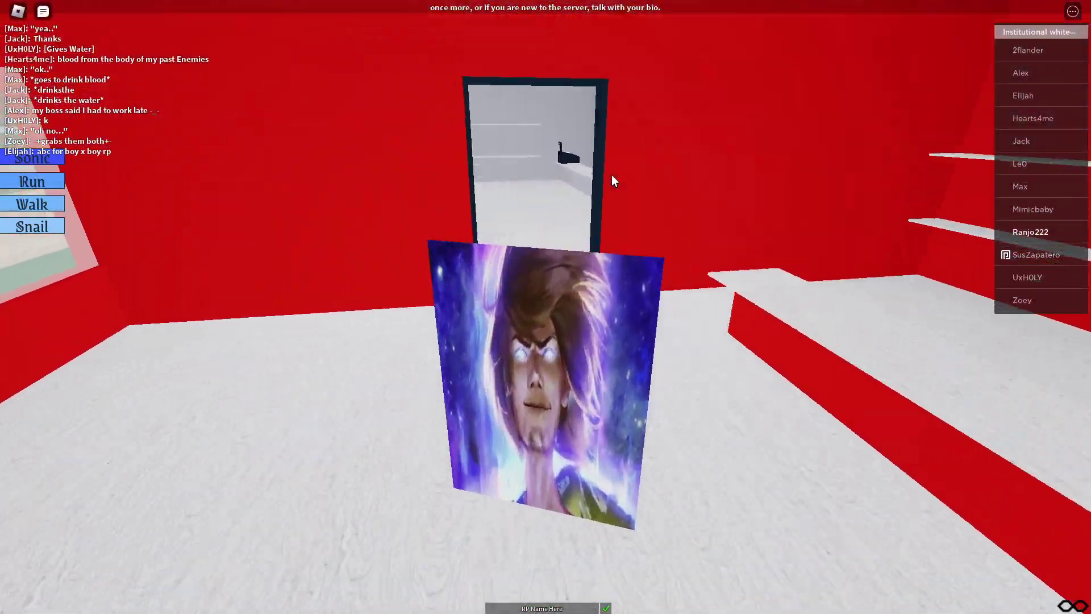
pyautogui.press('Right')
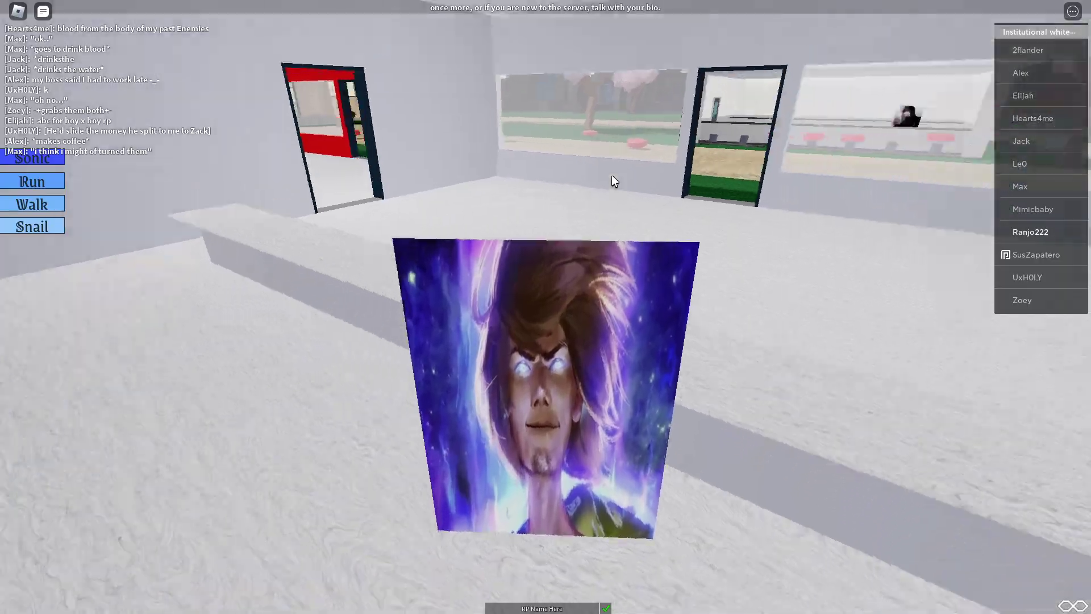
pyautogui.press('w')
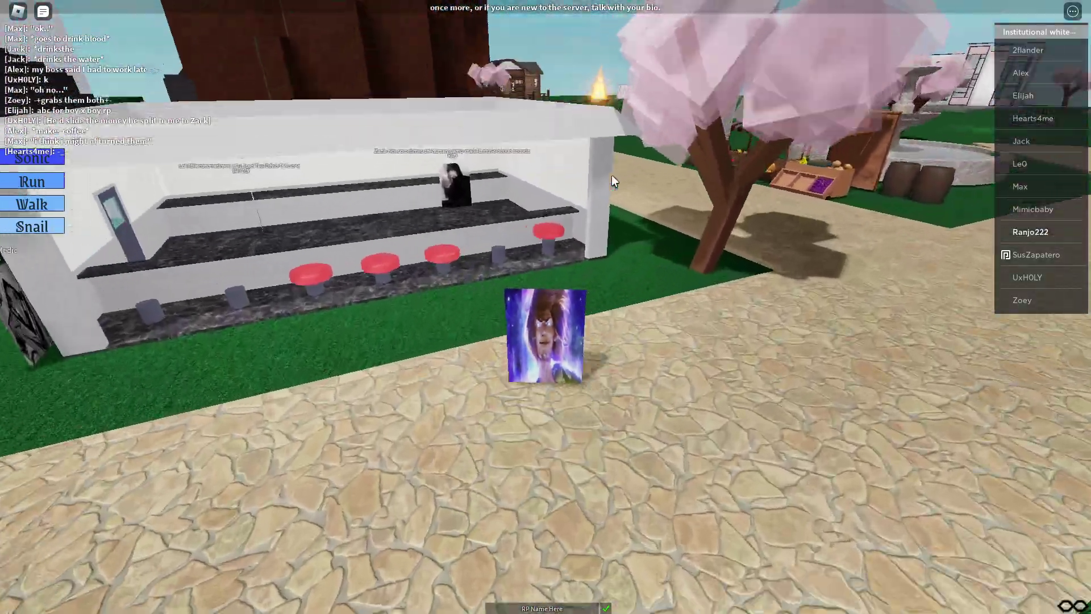
# Tour the Kawaii Cafe interior, then exit onto the grass.
pyautogui.press('Left')
pyautogui.press('w')
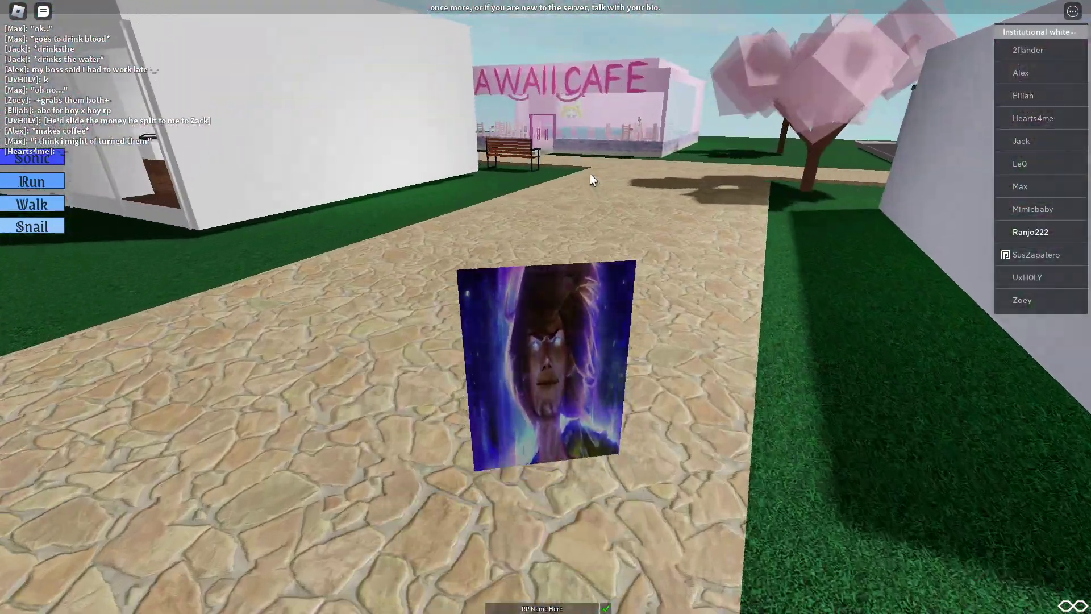
pyautogui.press('w')
pyautogui.press('Right')
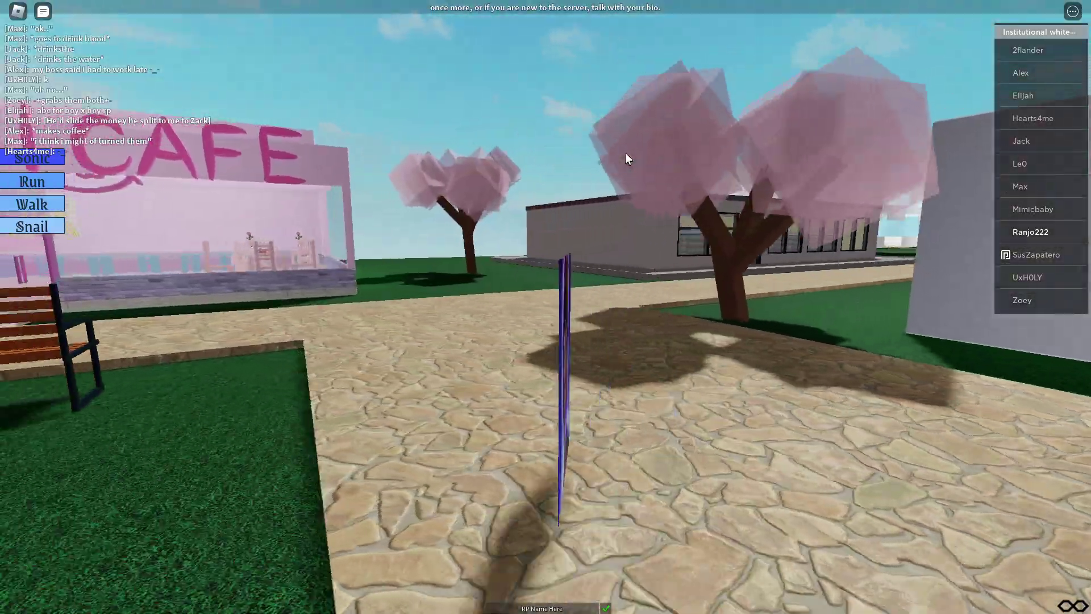
pyautogui.press('Left')
pyautogui.press('w')
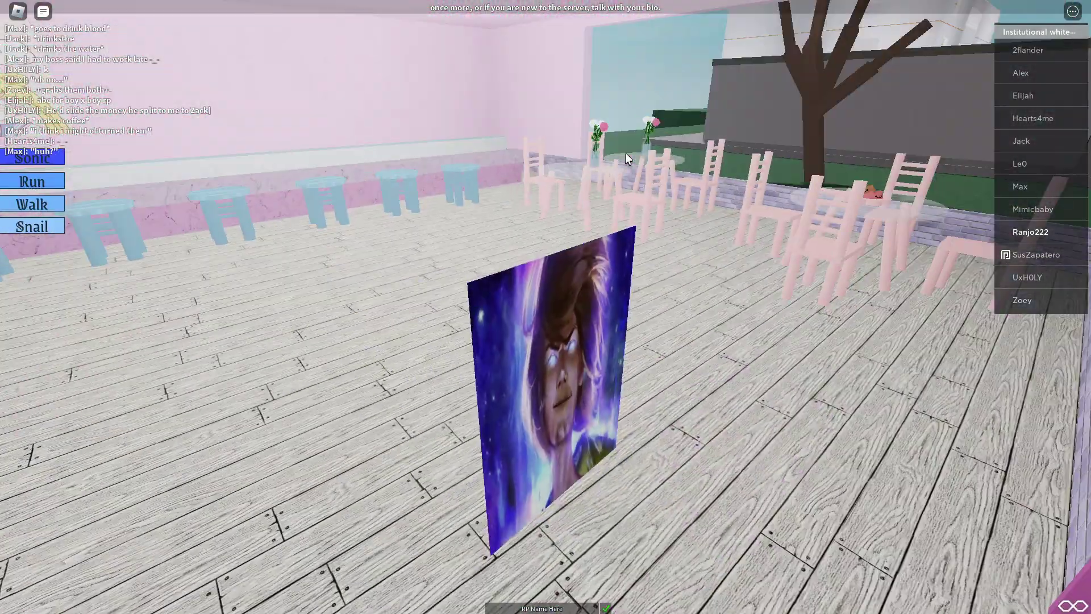
pyautogui.press('Left')
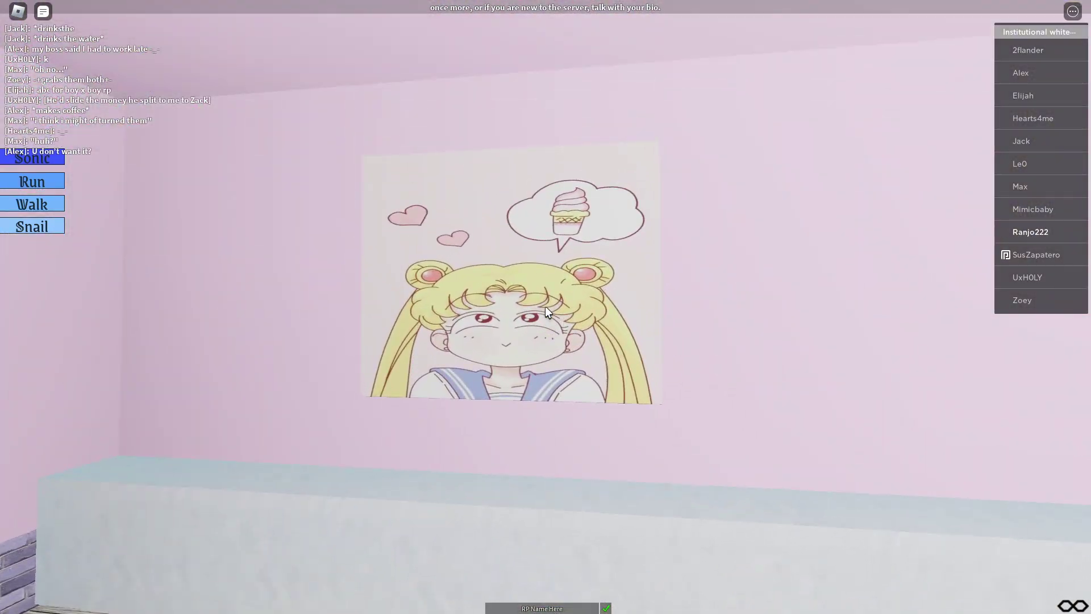
pyautogui.press('w')
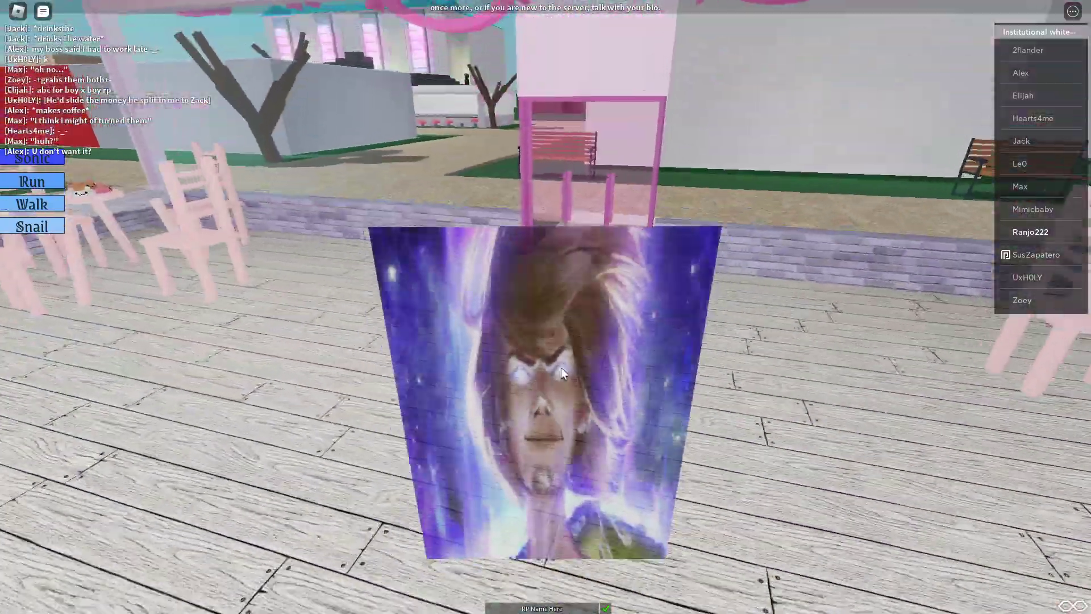
# Tour the grey shop's empty shelf aisles and long corridor, then exit to the path.
pyautogui.press('w')
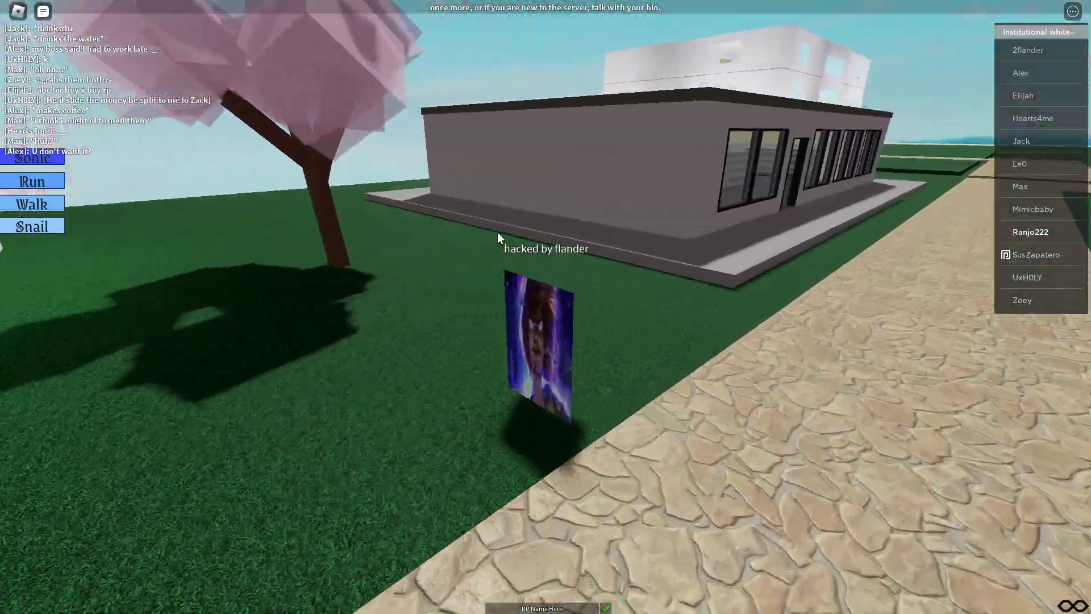
pyautogui.press('w')
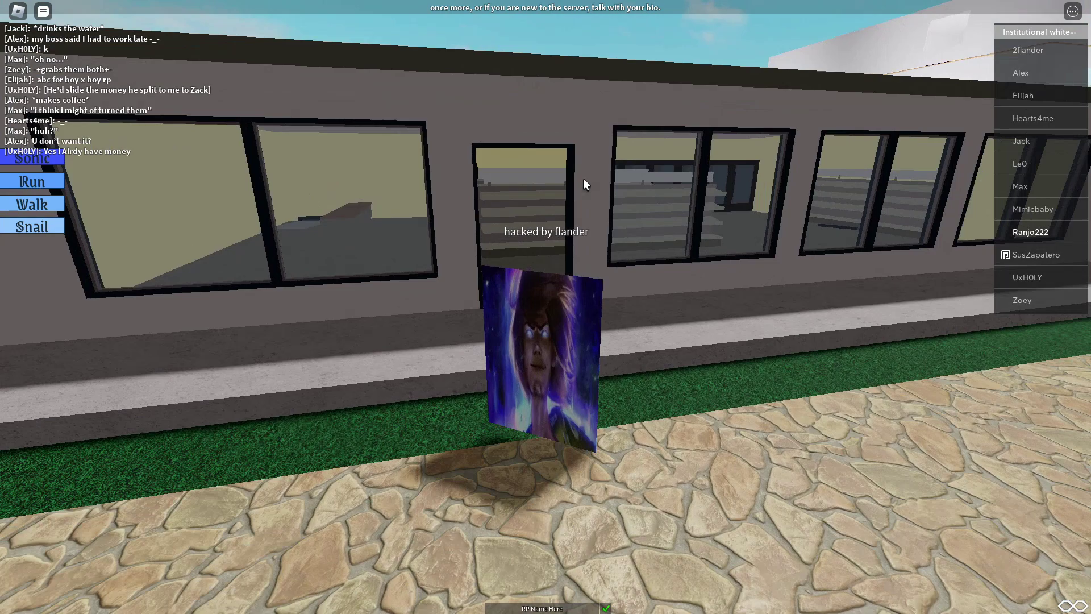
pyautogui.press('w')
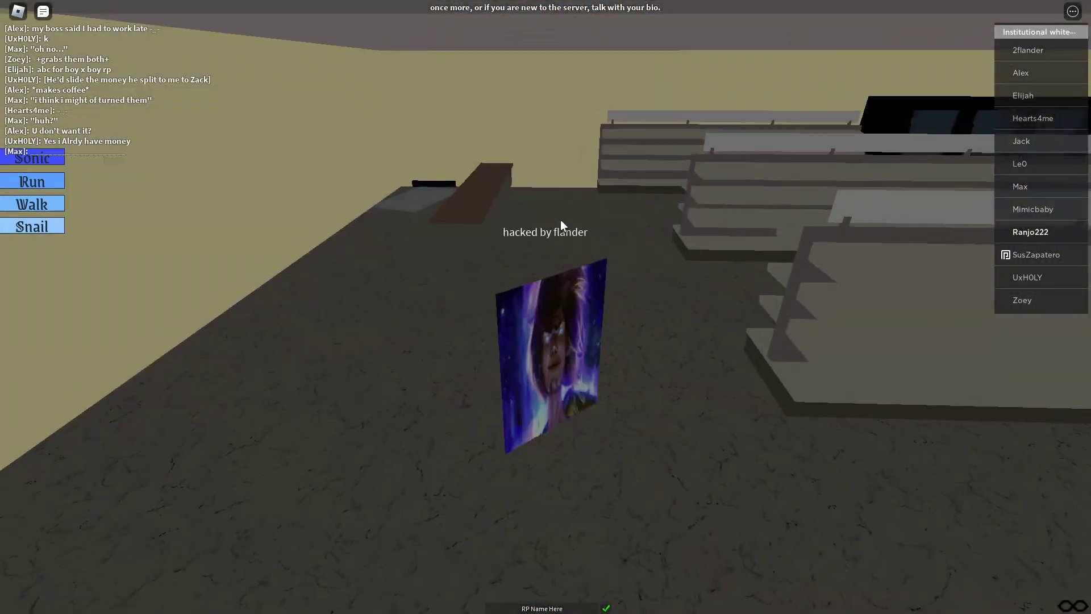
pyautogui.press('w')
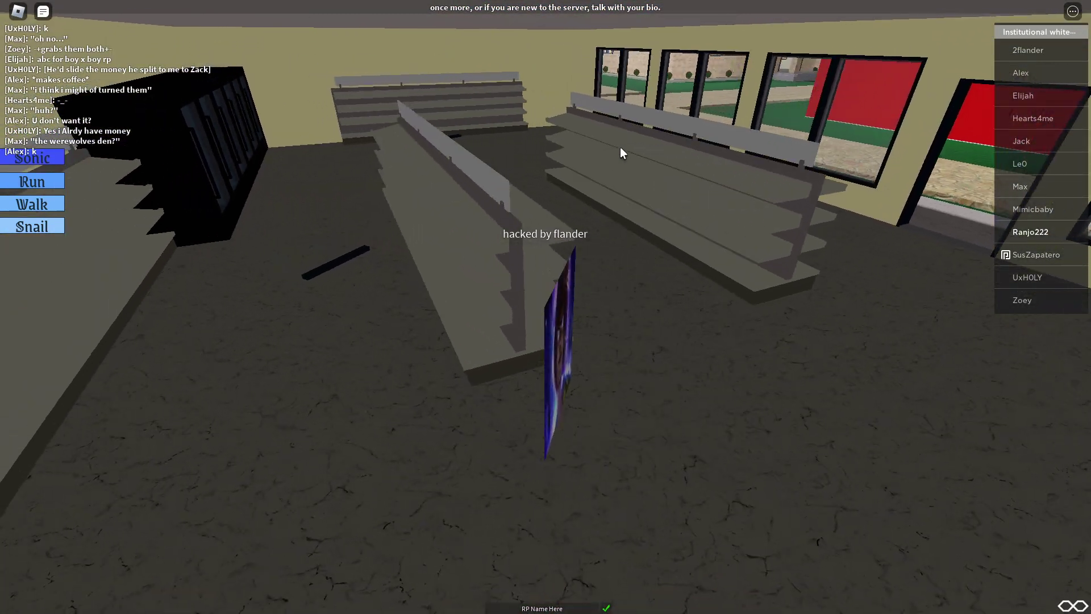
pyautogui.press('d')
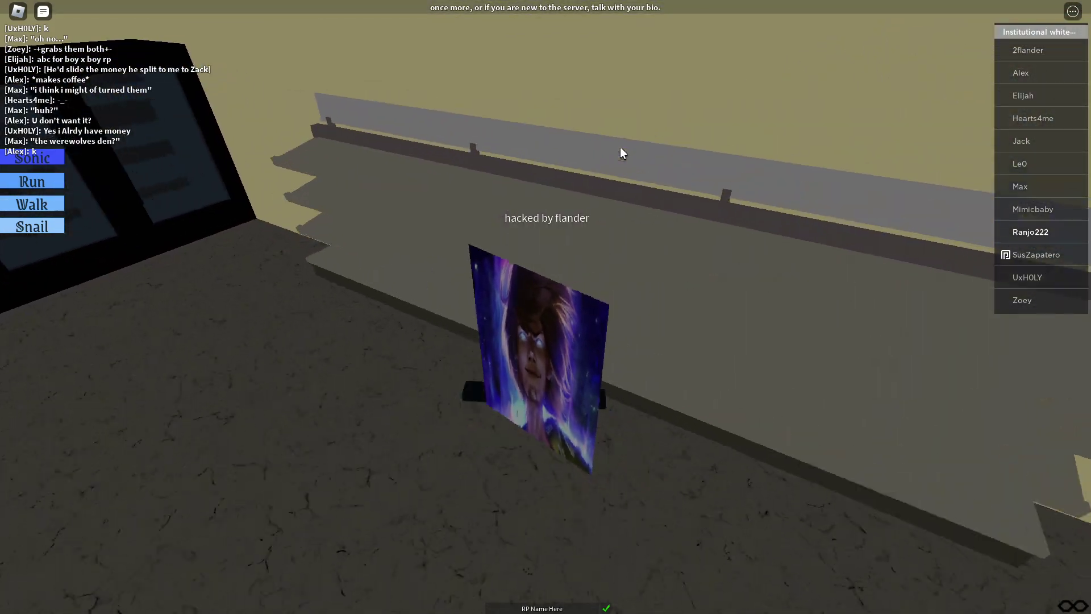
pyautogui.press('Left')
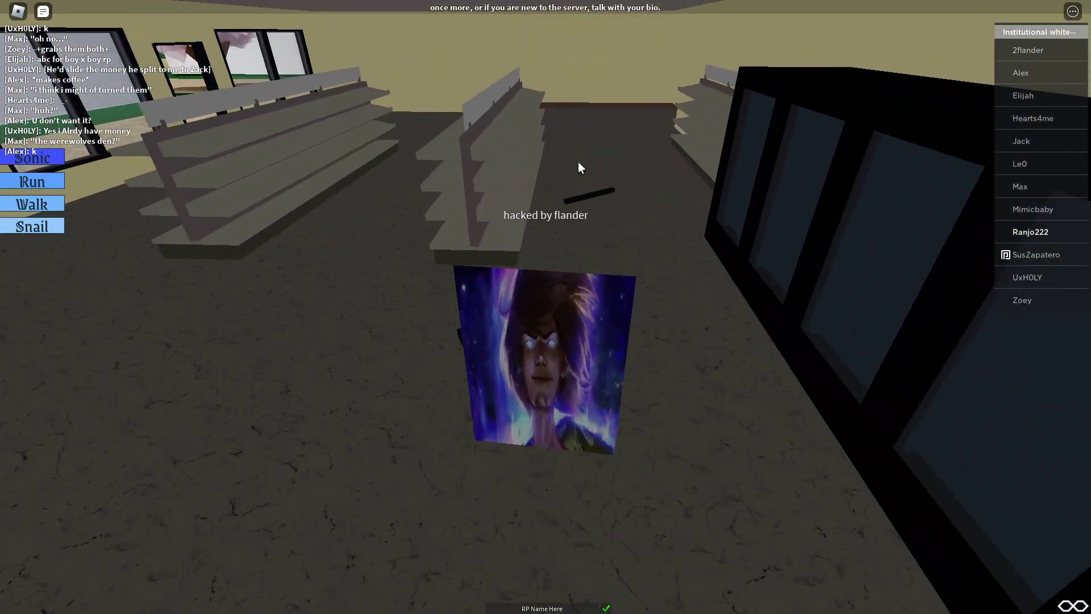
pyautogui.press('Right')
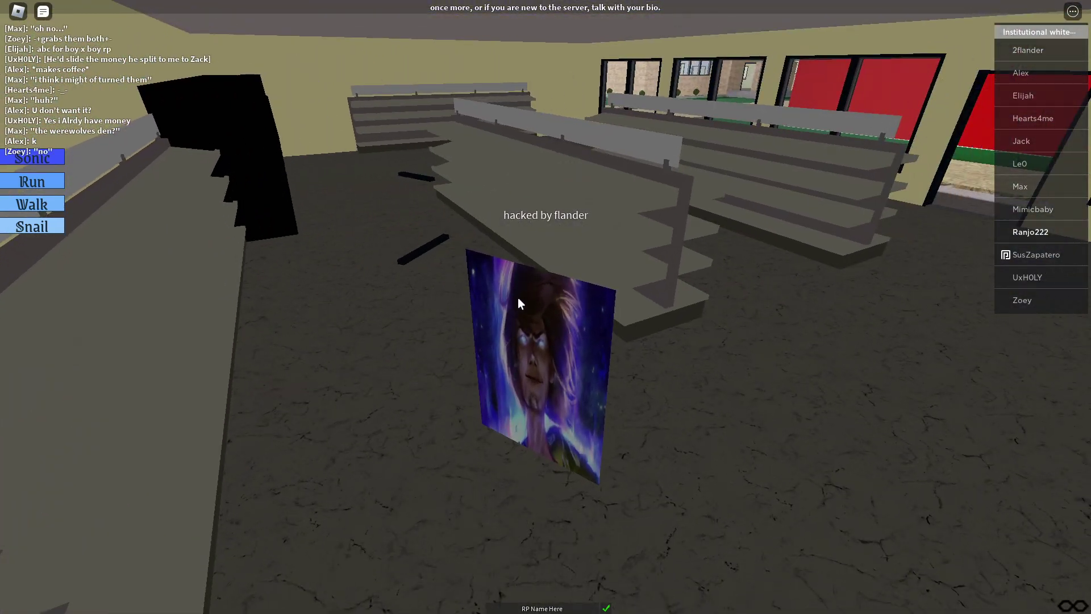
pyautogui.press('w')
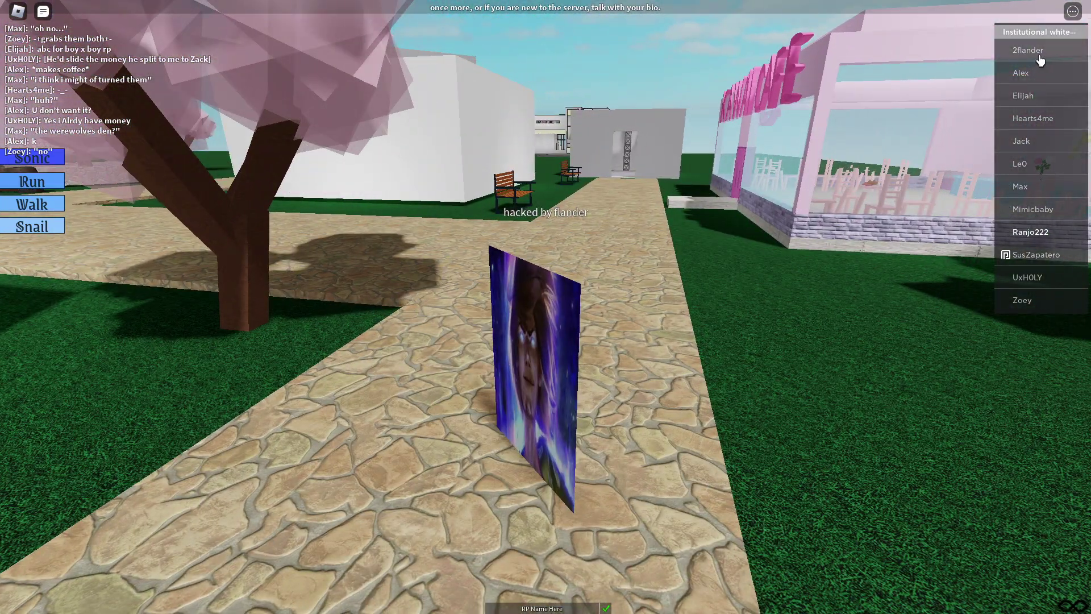
# Check the server's People list, then walk into the white building.
pyautogui.press('Escape')
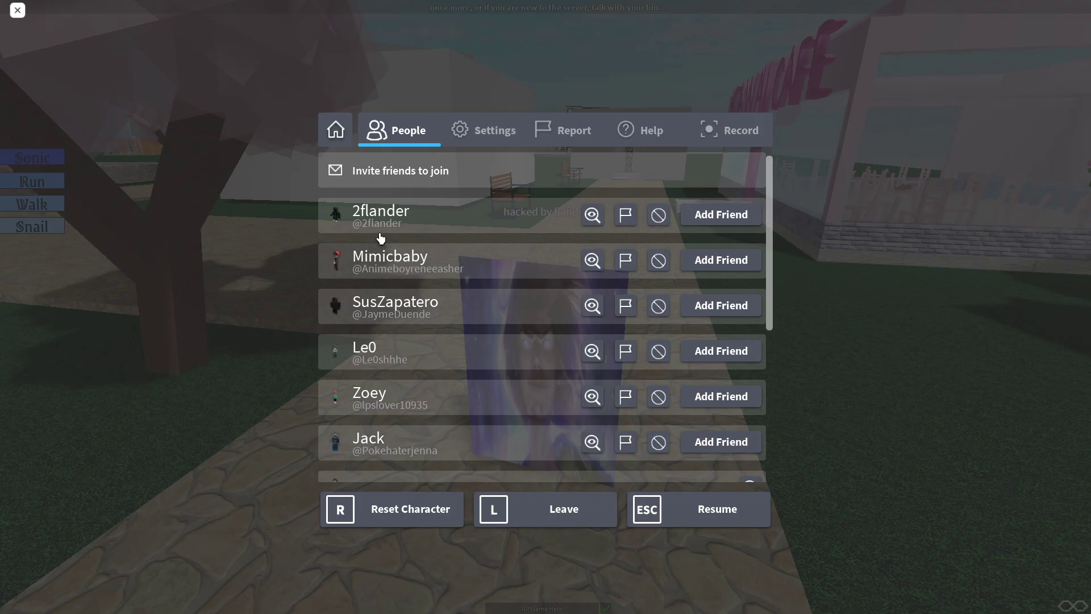
pyautogui.press('Escape')
pyautogui.press('w')
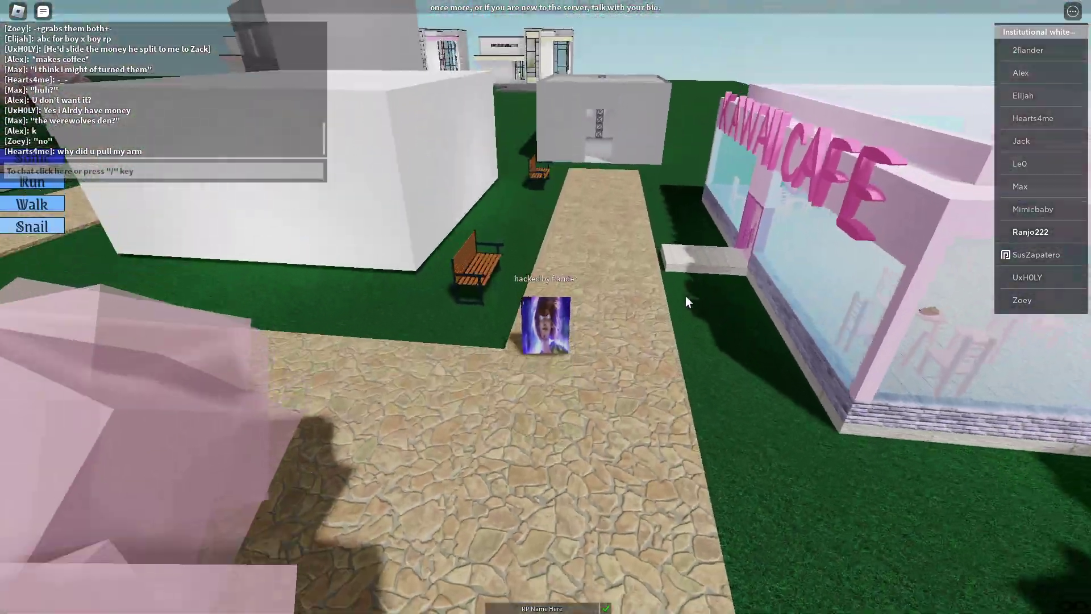
pyautogui.press('w')
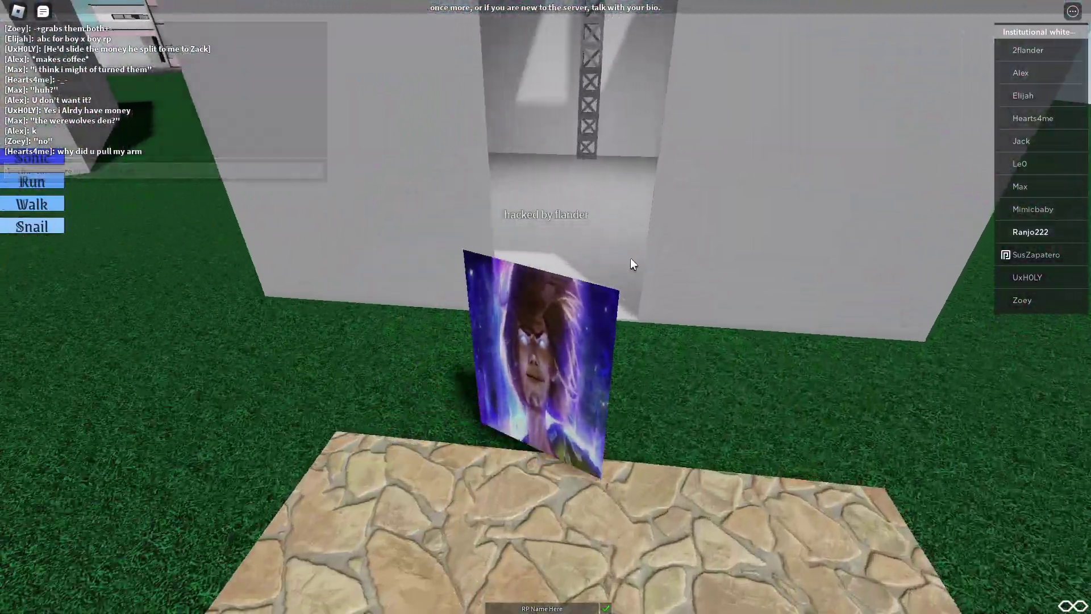
pyautogui.press('w')
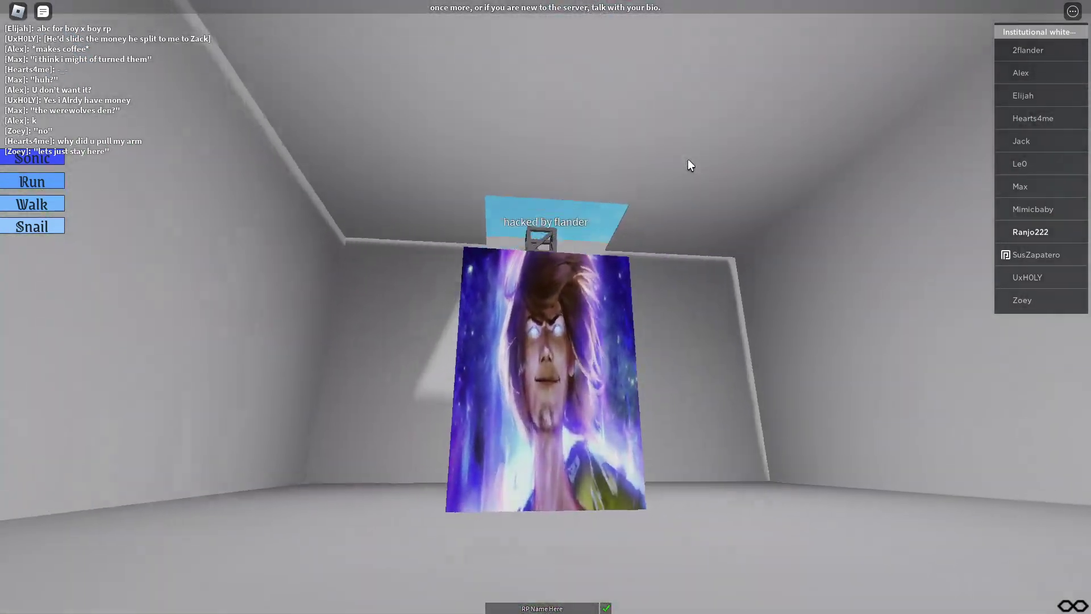
# Fly over the white building, drop by the fountain and pass through the grey building.
pyautogui.press('w')
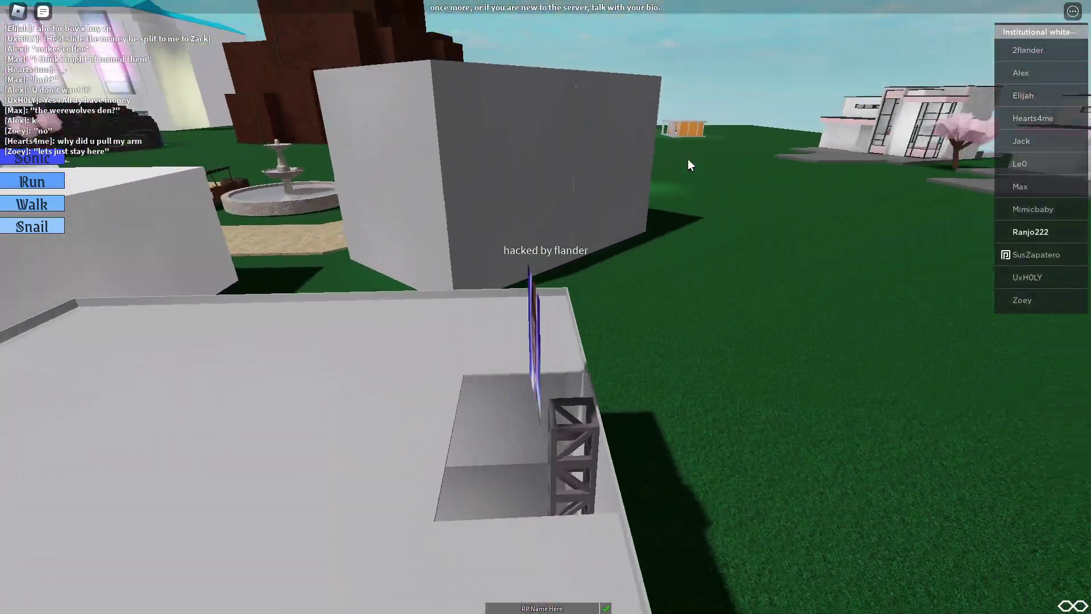
pyautogui.press('w')
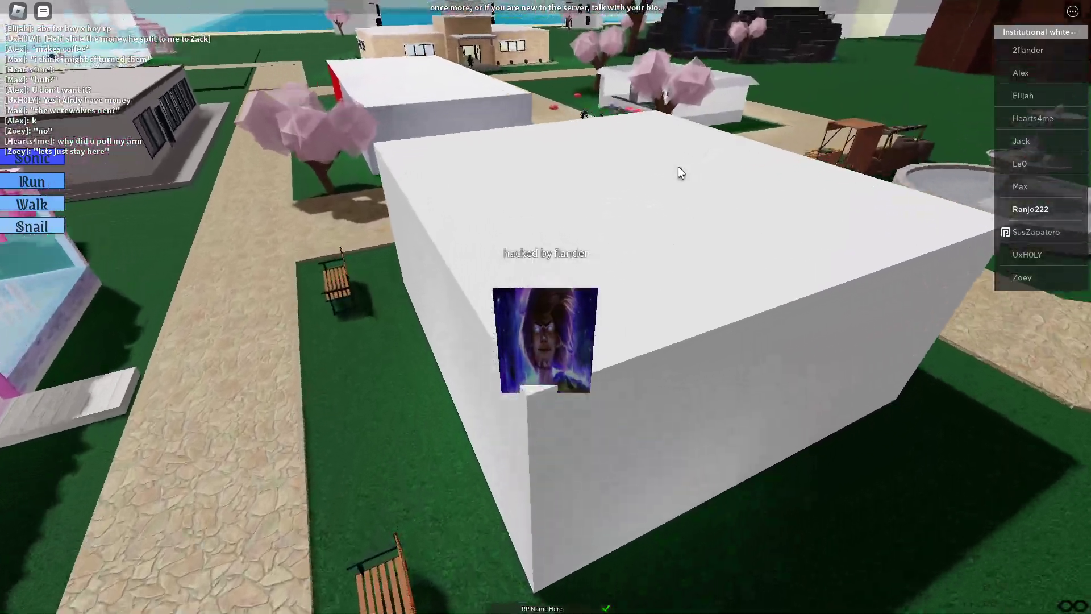
pyautogui.press('w')
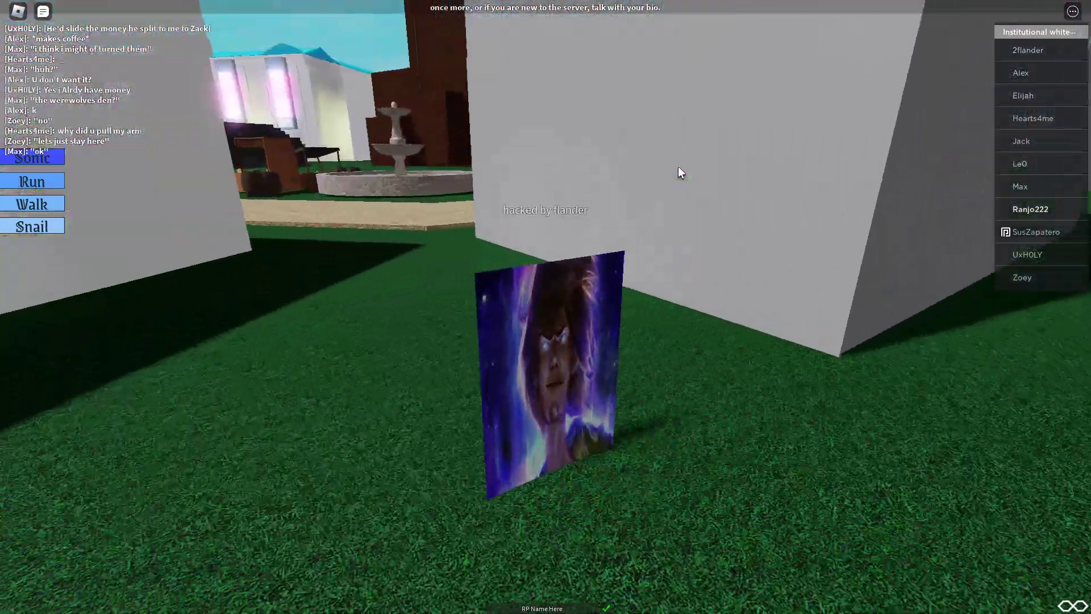
pyautogui.press('w')
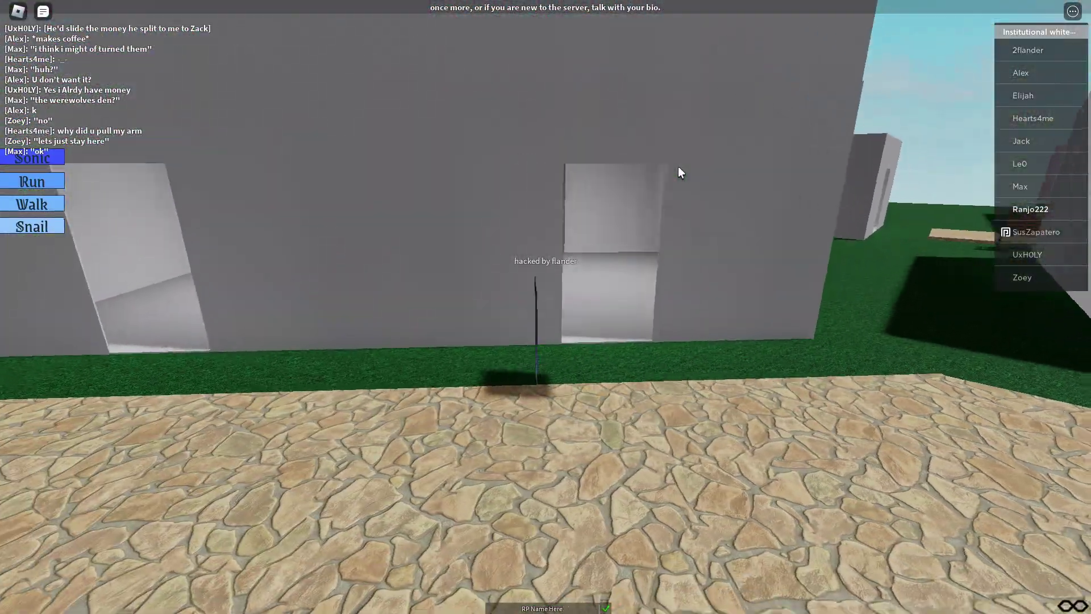
pyautogui.press('w')
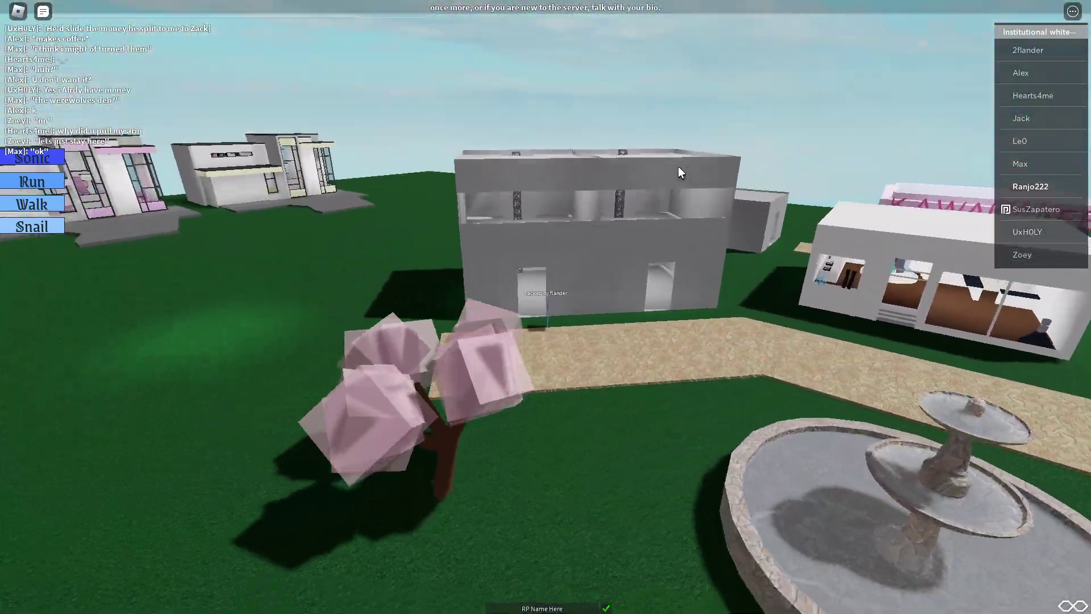
# Cross the grass and grey driveway to the modern house's entrance.
pyautogui.press('w')
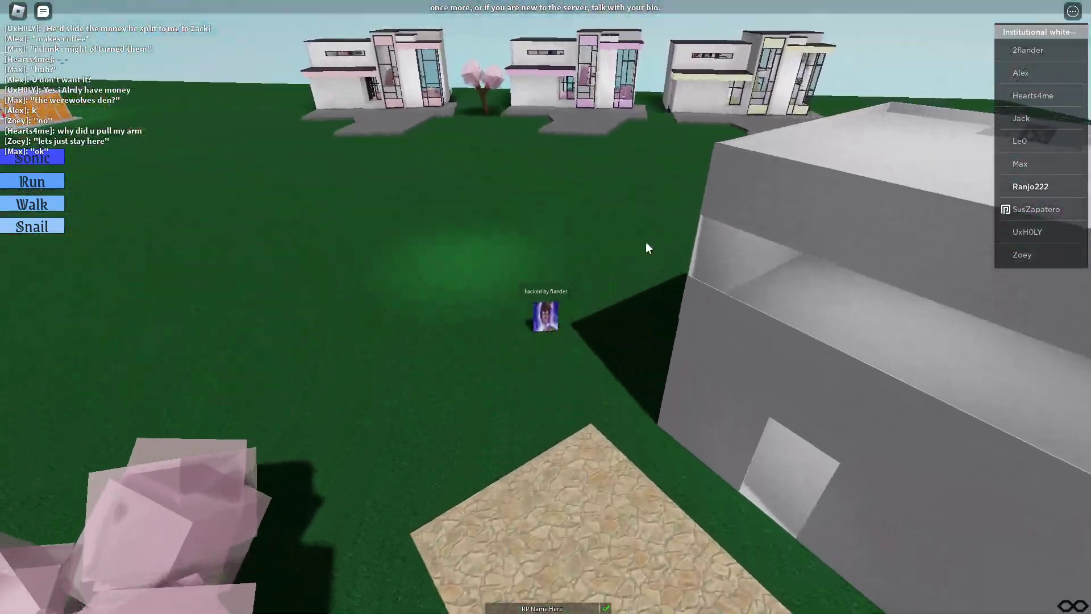
pyautogui.press('w')
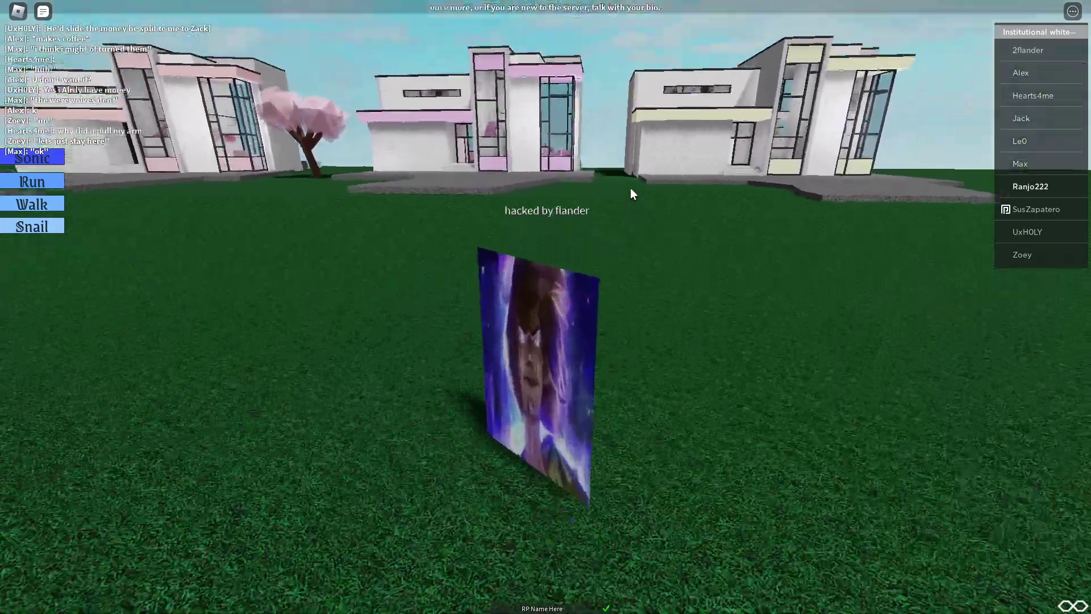
pyautogui.press('w')
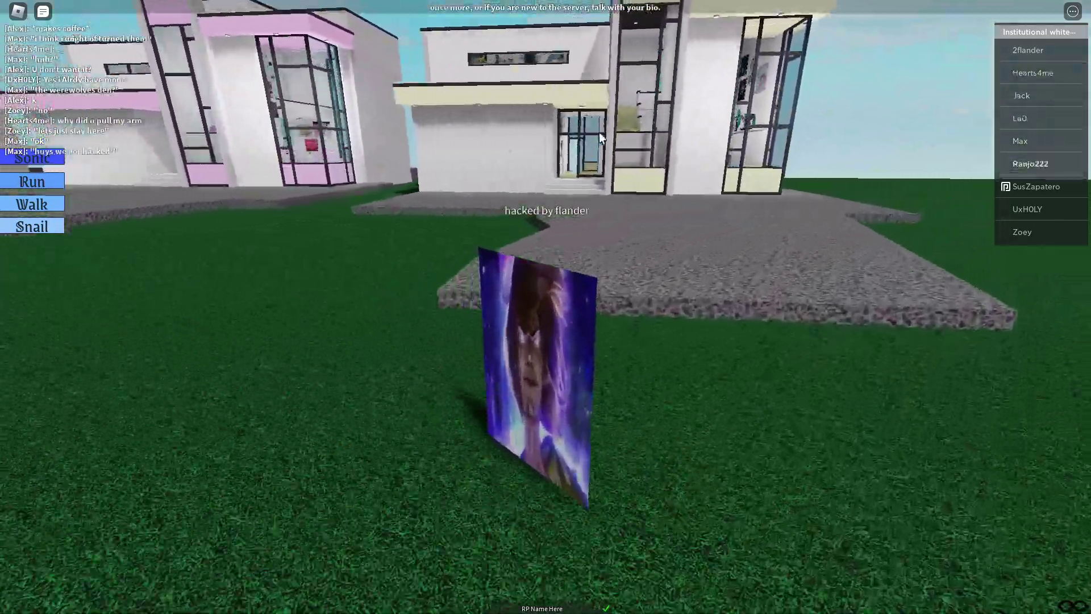
pyautogui.press('w')
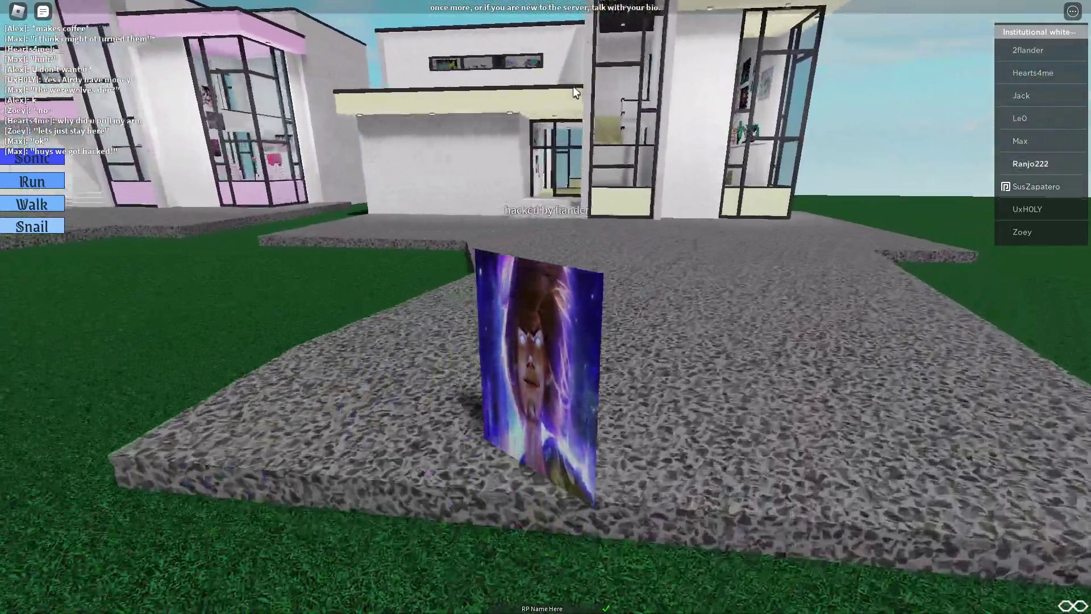
# Enter the house, glance at the kitchen and view the figurine shelf.
pyautogui.press('w')
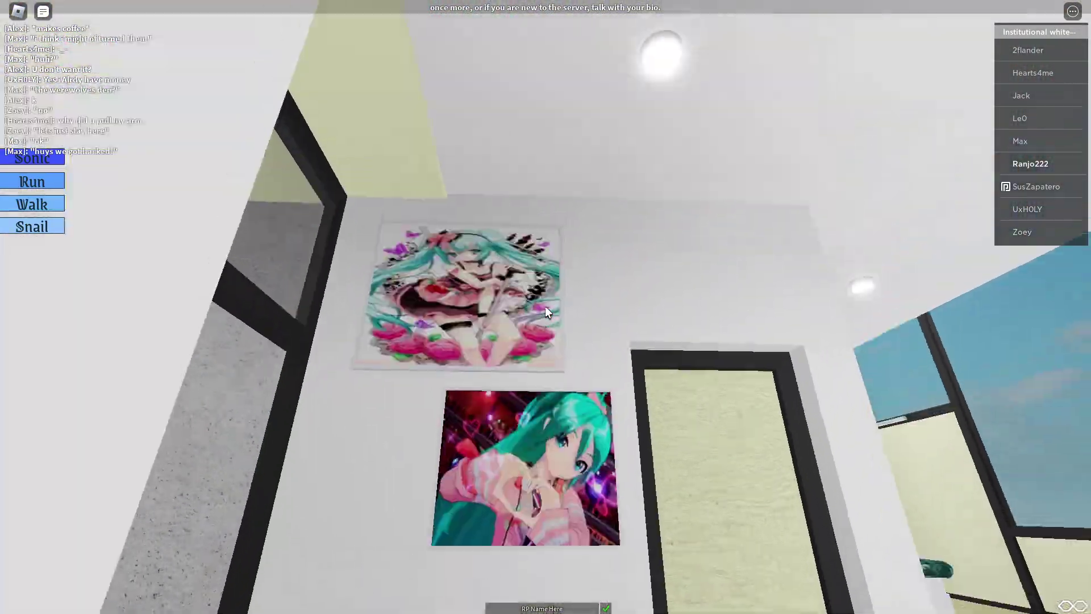
pyautogui.press('Right')
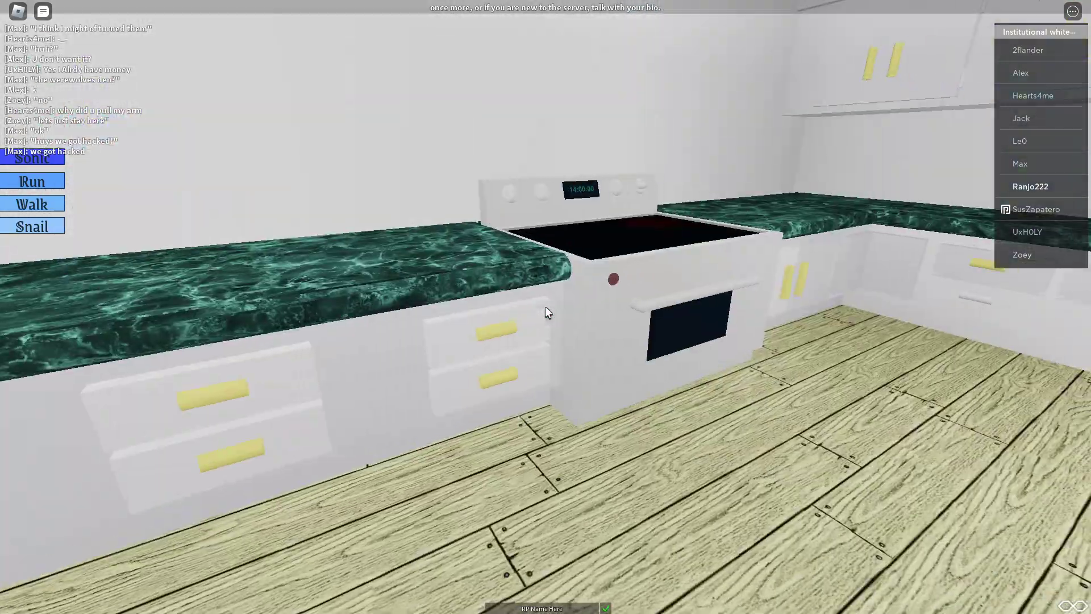
pyautogui.press('Left')
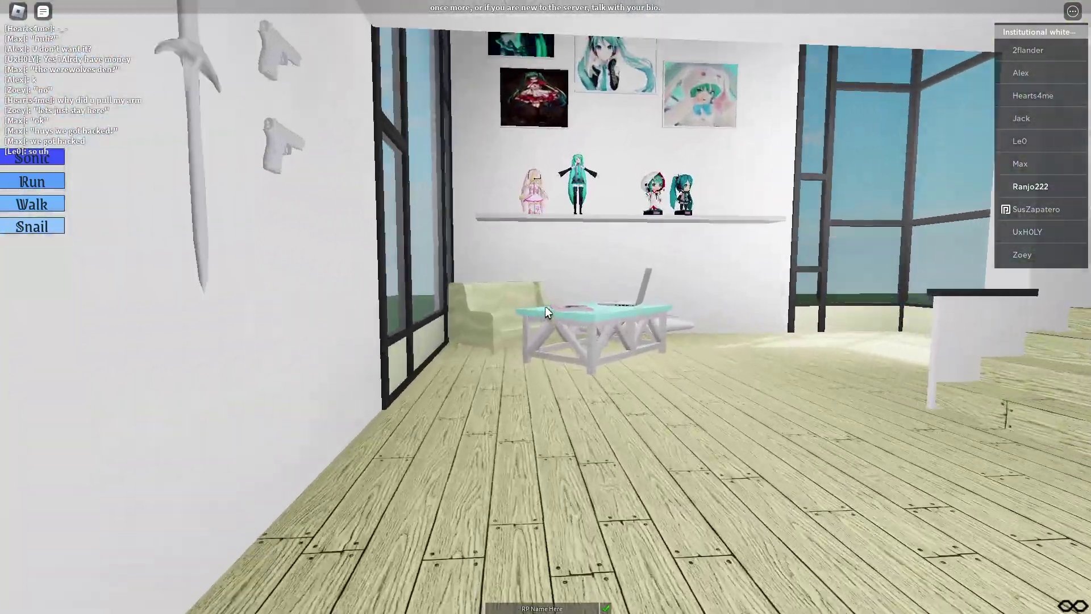
pyautogui.press('space')
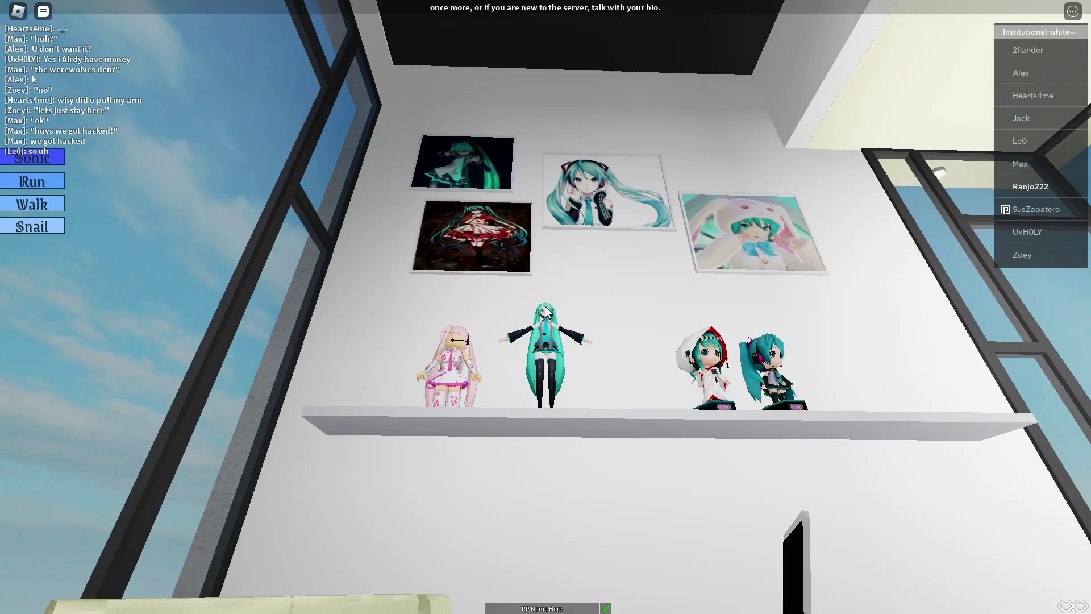
# Inspect the laptop and magazine on the mat, then approach the body pillow.
pyautogui.press('Up')
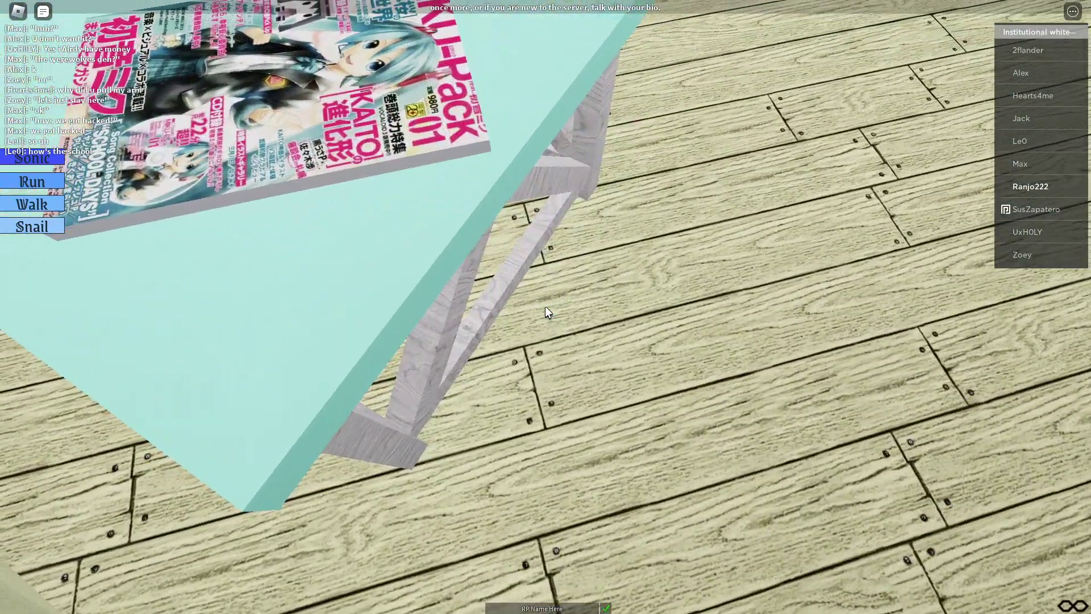
pyautogui.press('space')
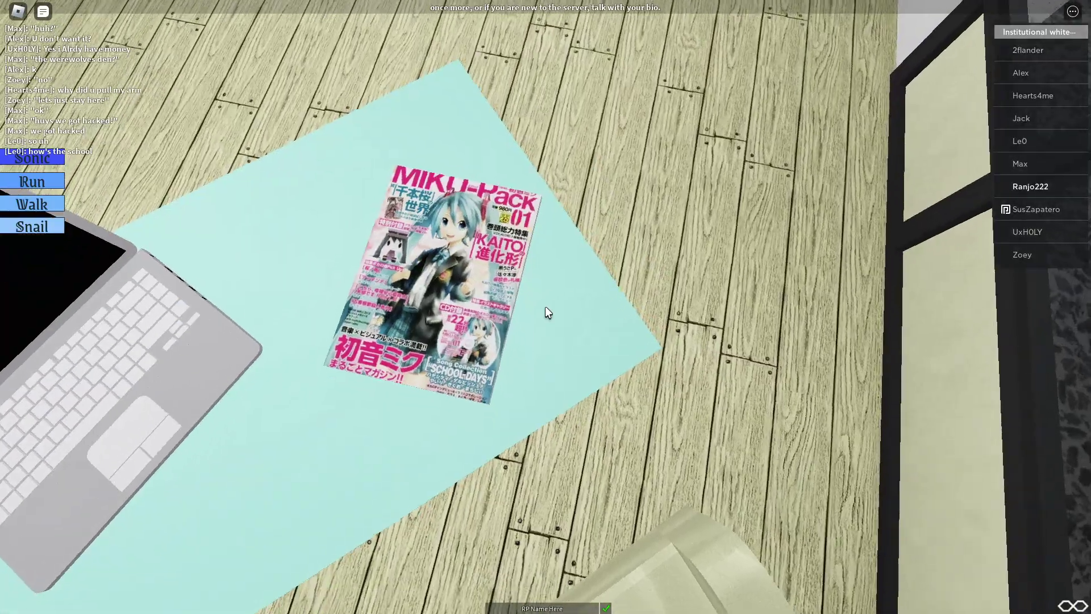
pyautogui.press('space')
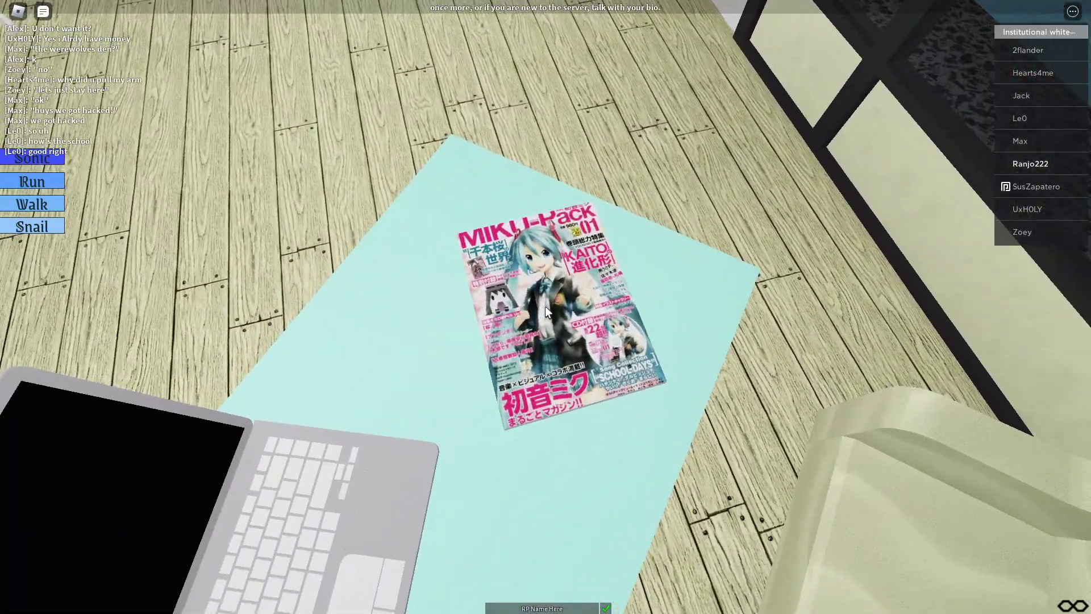
pyautogui.press('Left')
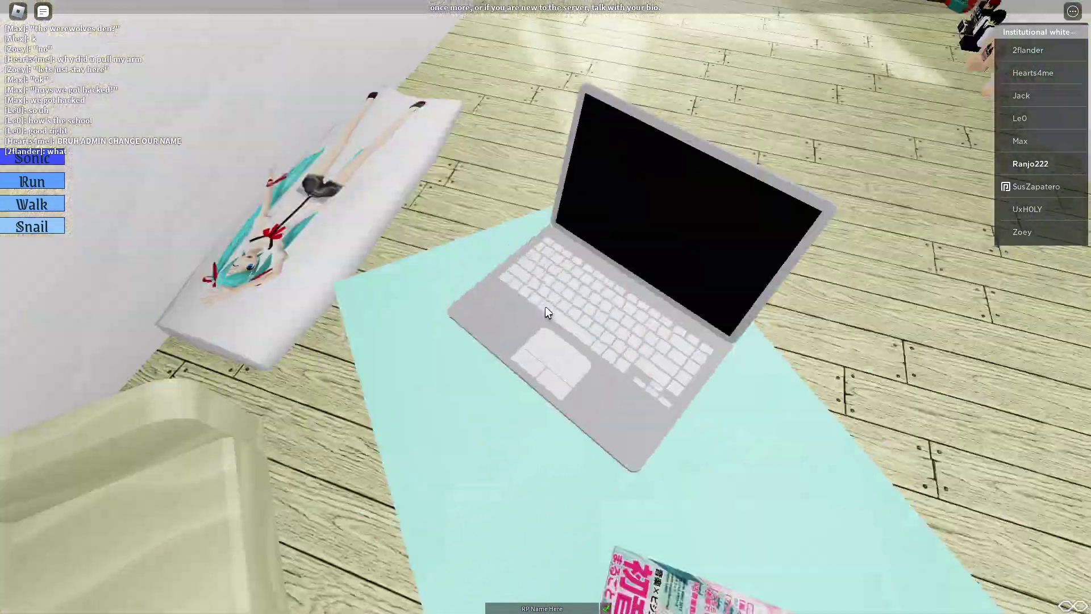
pyautogui.press('Left')
pyautogui.press('Left')
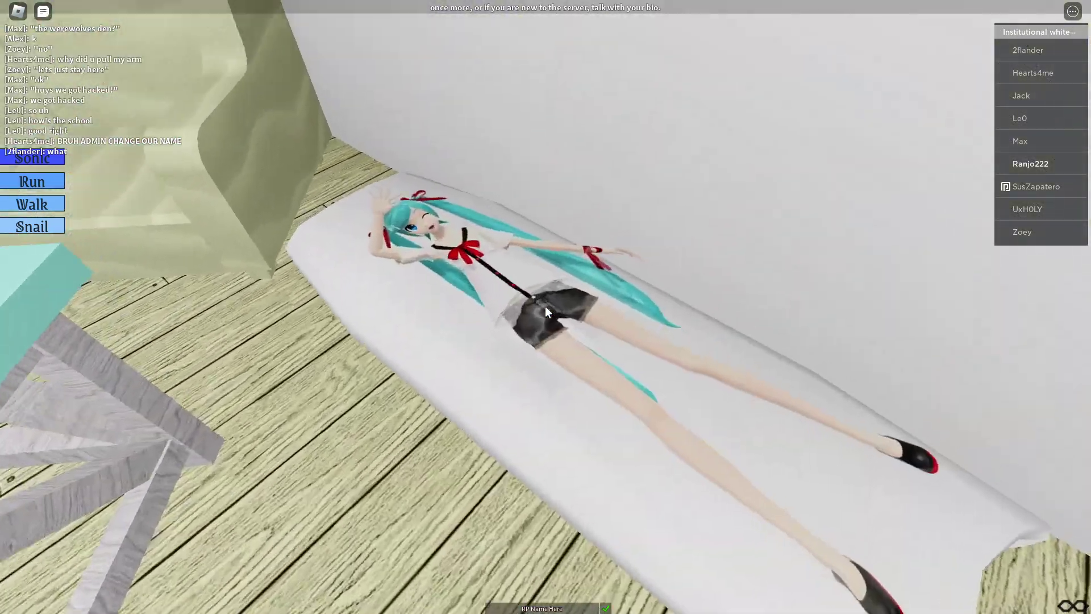
pyautogui.press('Left')
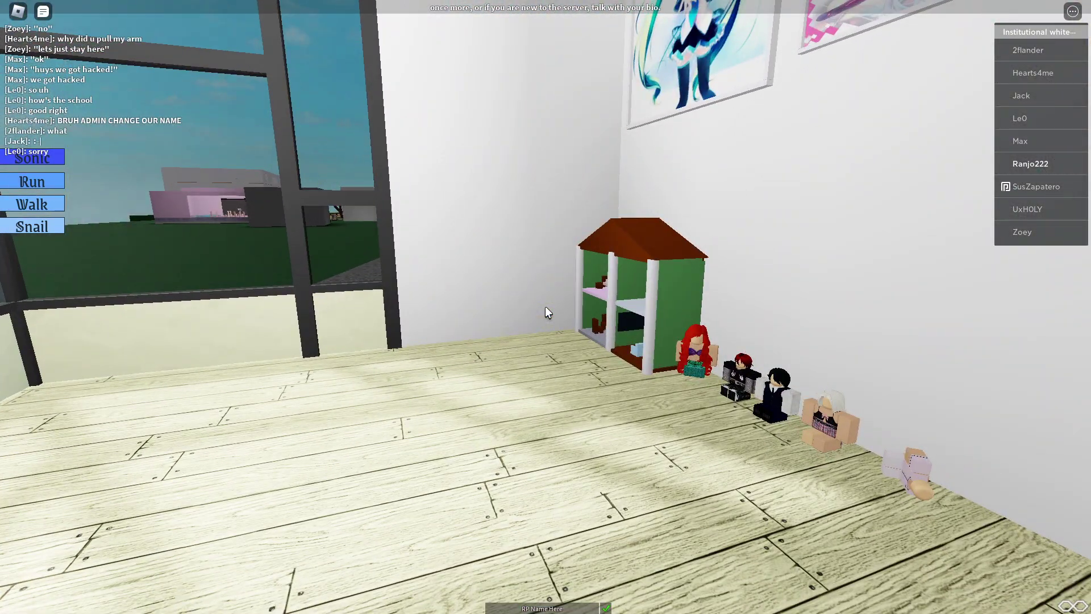
# View the poster wall and the dollhouse with seated figures.
pyautogui.press('Right')
pyautogui.press('pageup')
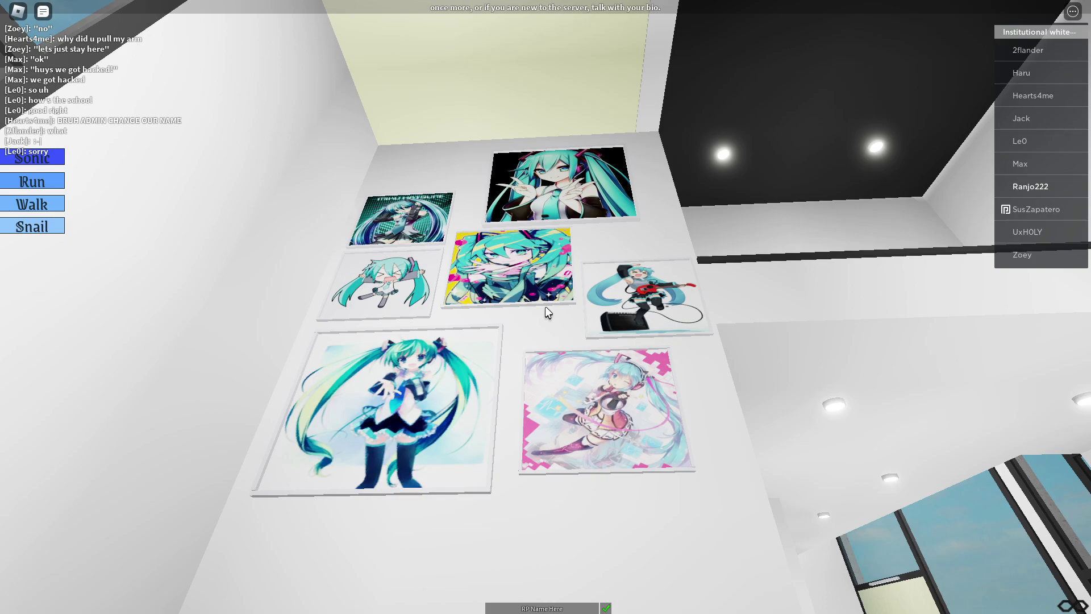
pyautogui.press('Left')
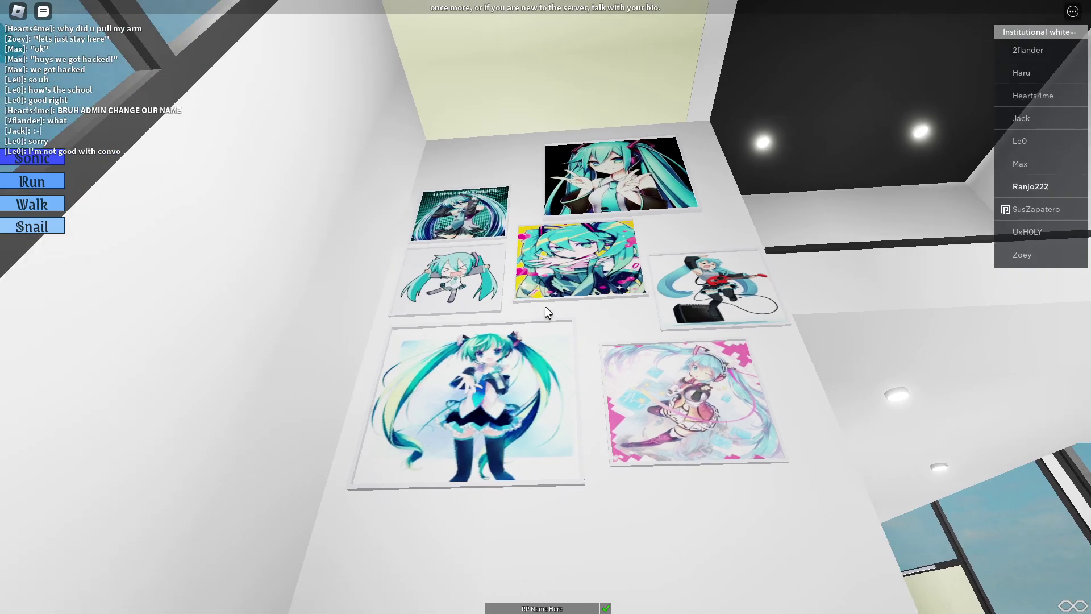
pyautogui.press('pagedown')
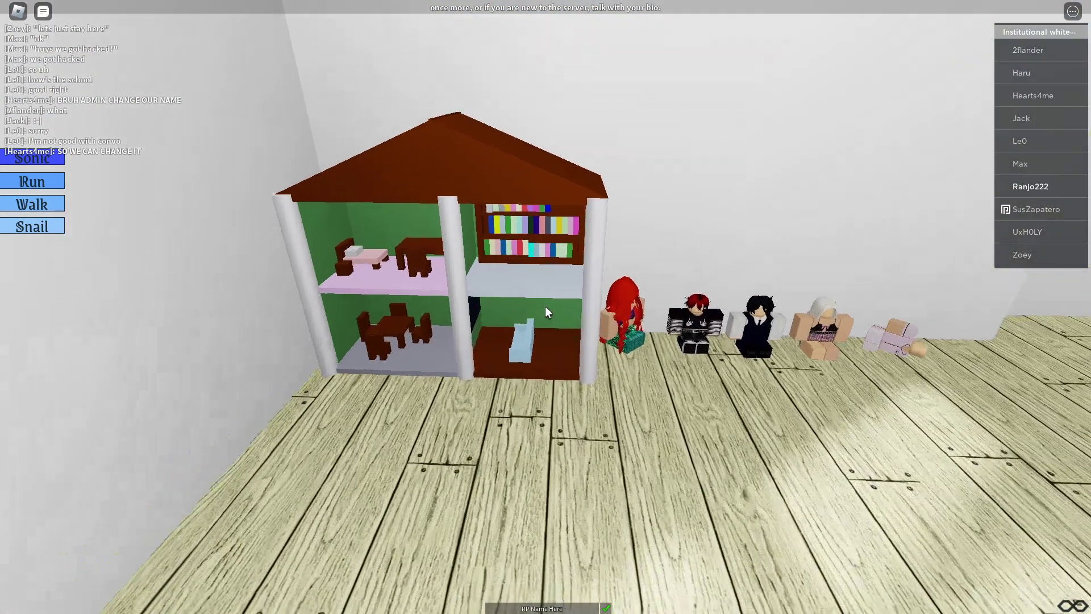
# Pass through the kitchen and doorway into the hallway toward the stairs.
pyautogui.press('Right')
pyautogui.press('Left')
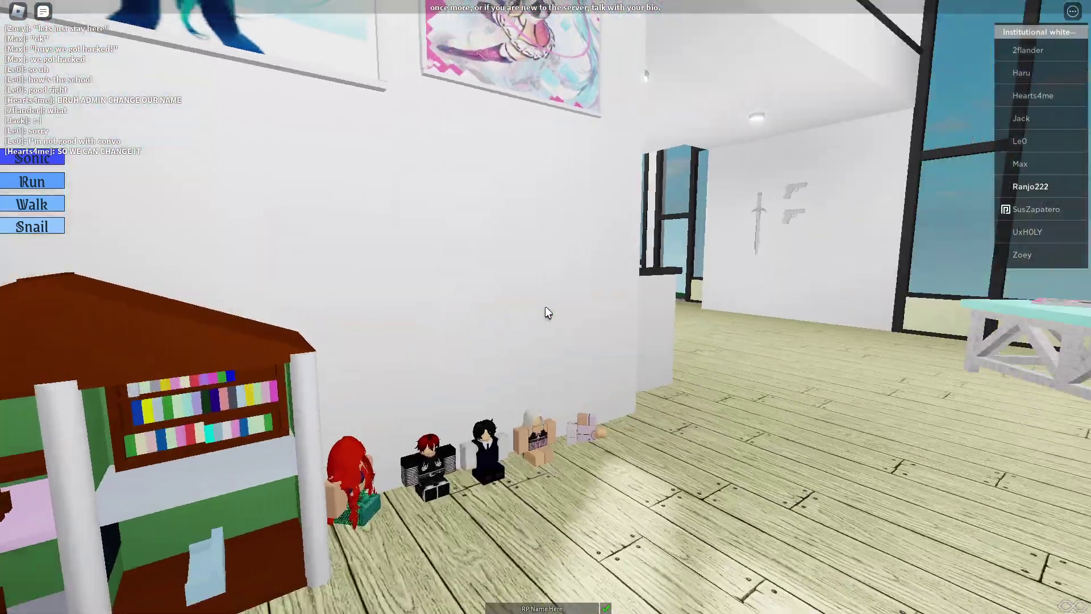
pyautogui.press('Up')
pyautogui.press('Left')
pyautogui.press('Right')
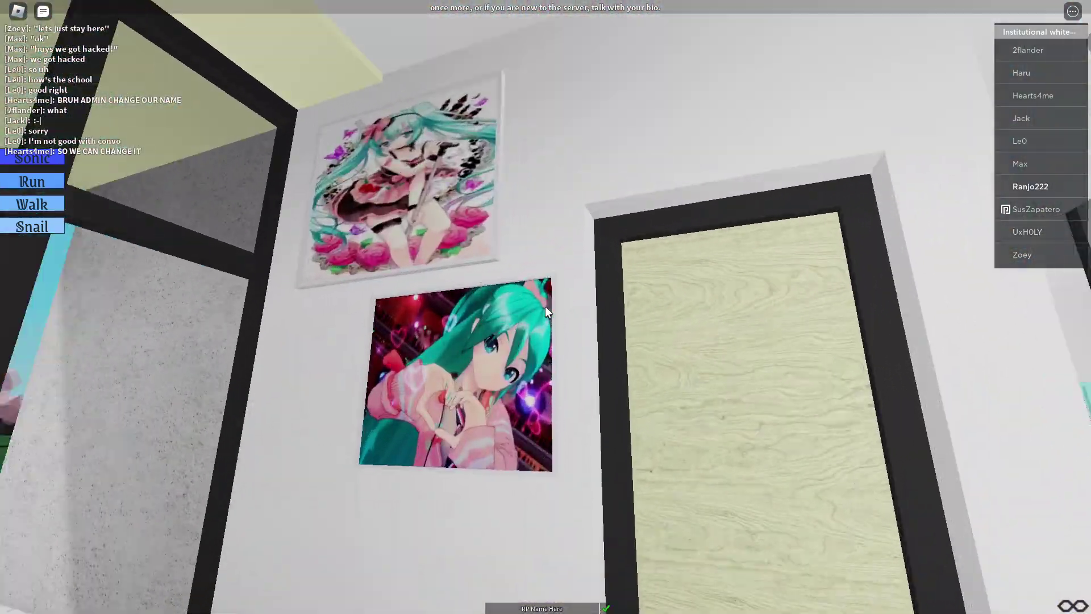
pyautogui.press('Up')
pyautogui.press('Up')
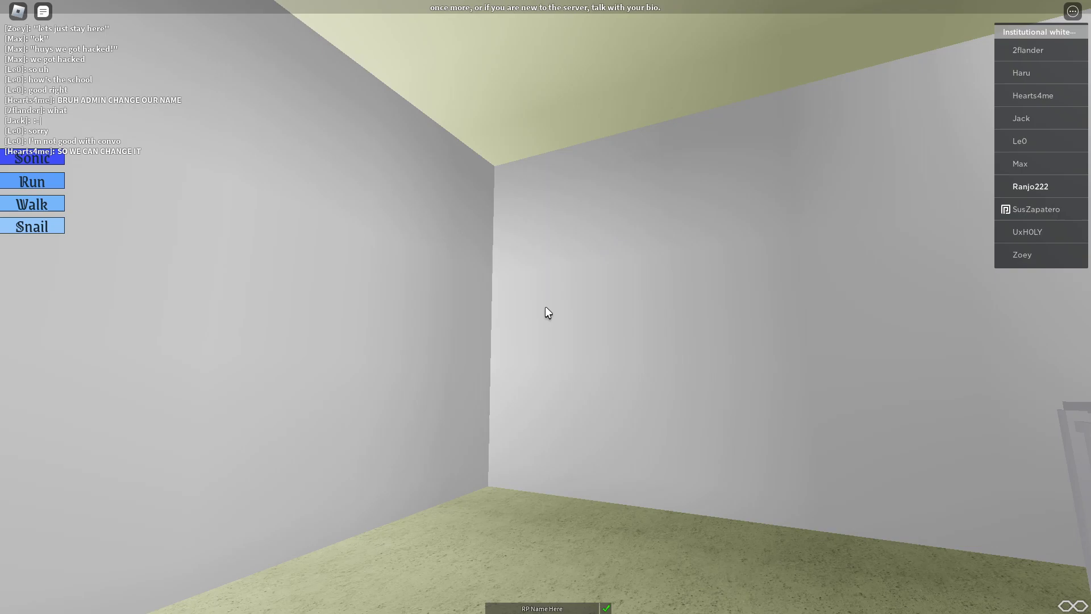
pyautogui.press('Right')
pyautogui.press('Left')
pyautogui.press('Left')
pyautogui.press('Up')
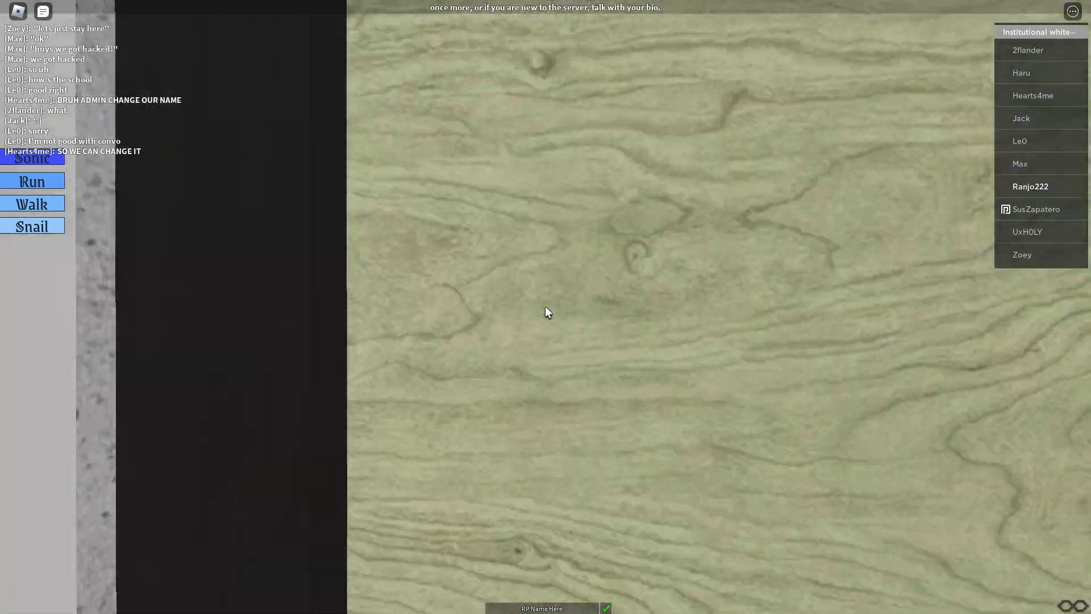
# Climb the stairs and cross the poster-covered bedroom toward the bed.
pyautogui.press('Right')
pyautogui.press('Up')
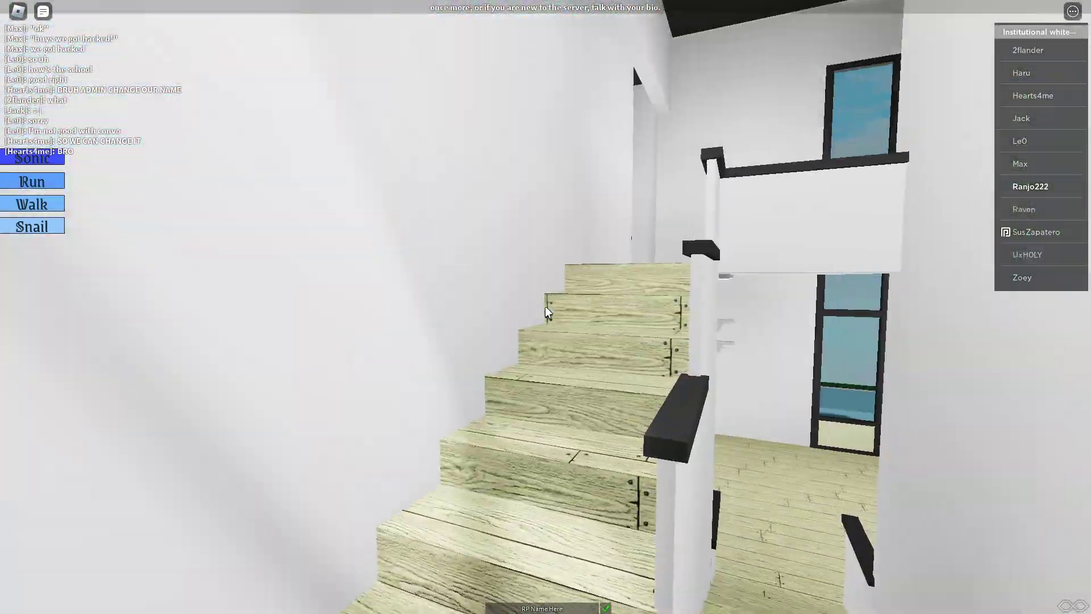
pyautogui.press('Right')
pyautogui.press('Right')
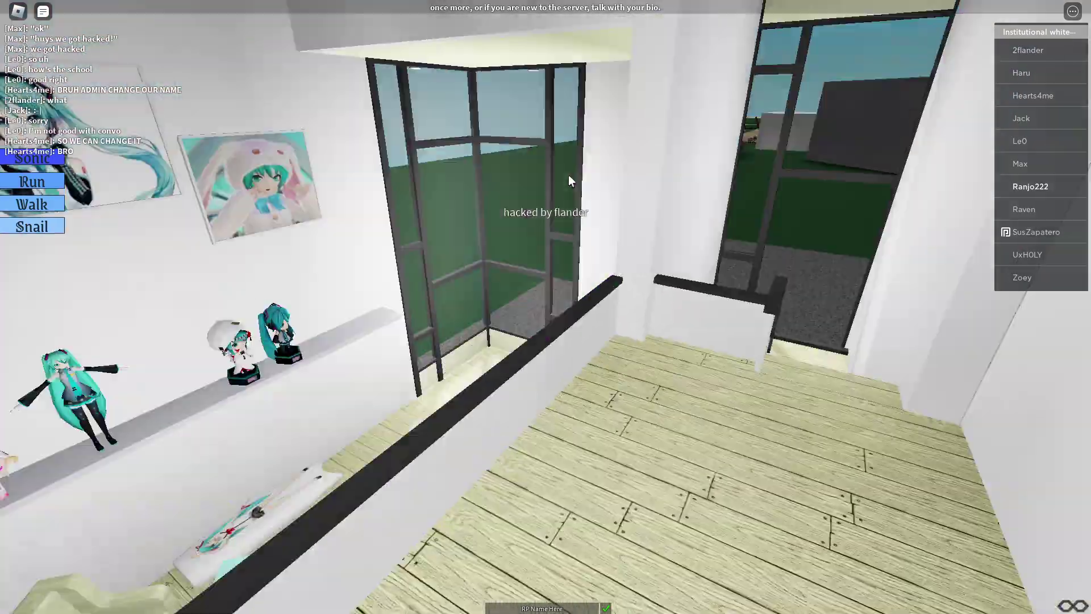
pyautogui.press('Left')
pyautogui.press('Up')
pyautogui.press('Left')
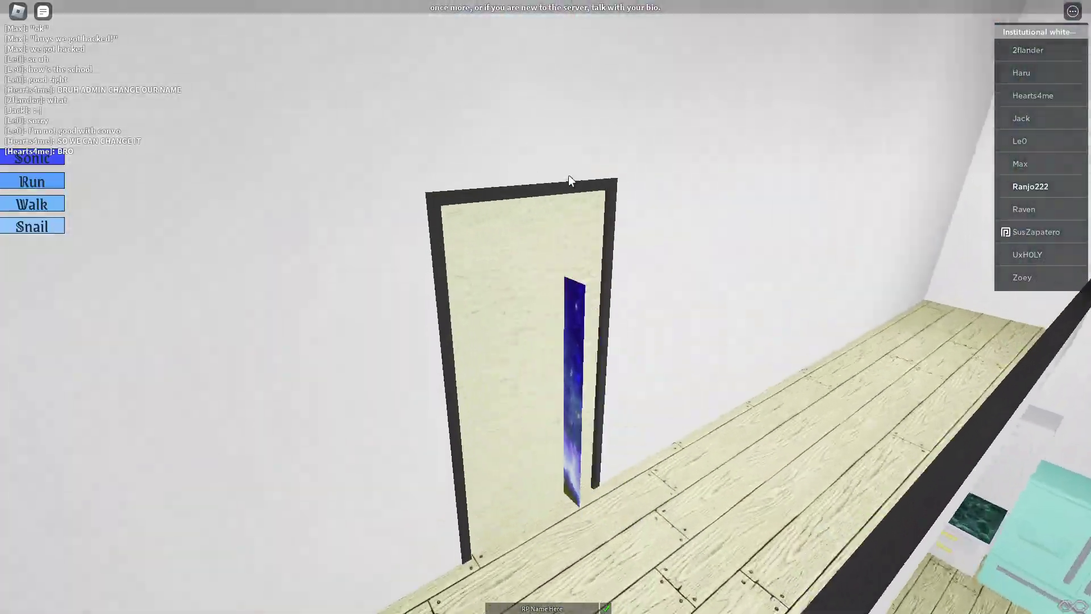
pyautogui.press('Up')
pyautogui.press('Right')
pyautogui.press('Up')
pyautogui.press('Left')
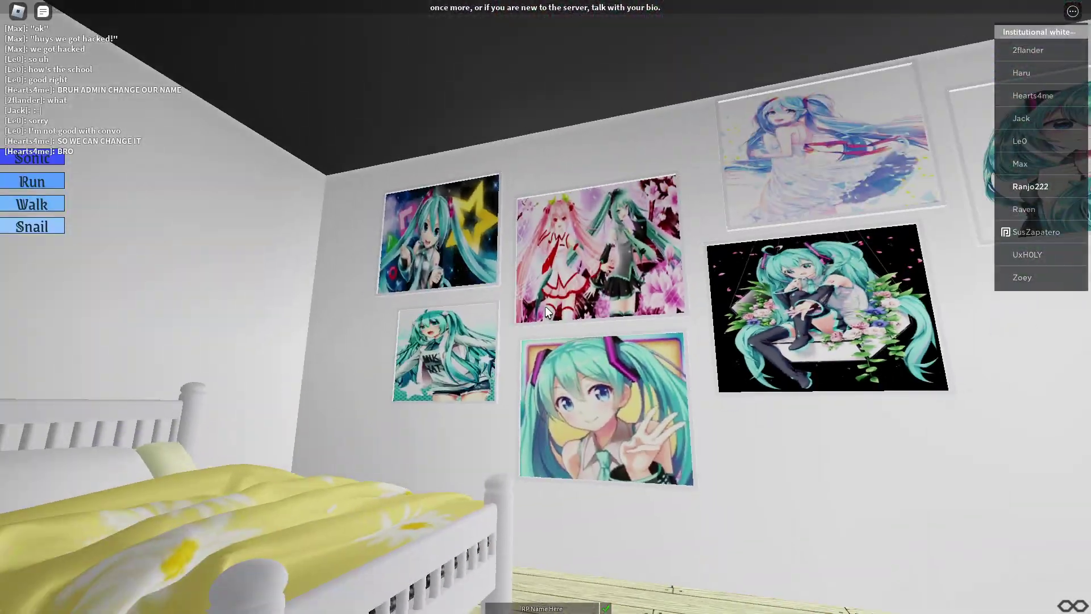
pyautogui.press('Up')
# Get a close look at the phone on the desk, then back away.
pyautogui.press('Right')
pyautogui.press('Up')
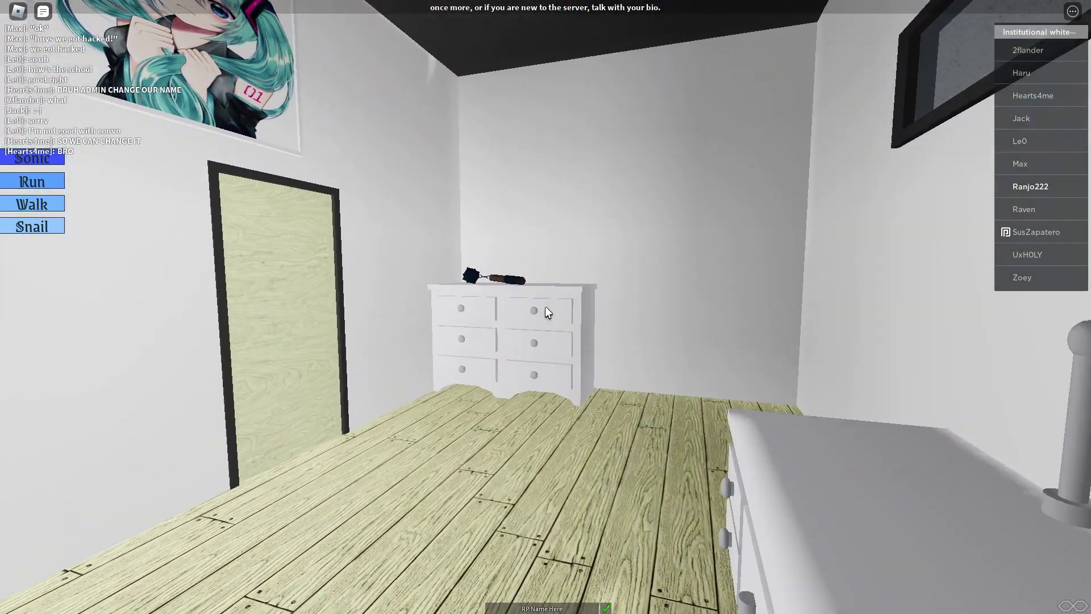
pyautogui.press('Right')
pyautogui.press('Right')
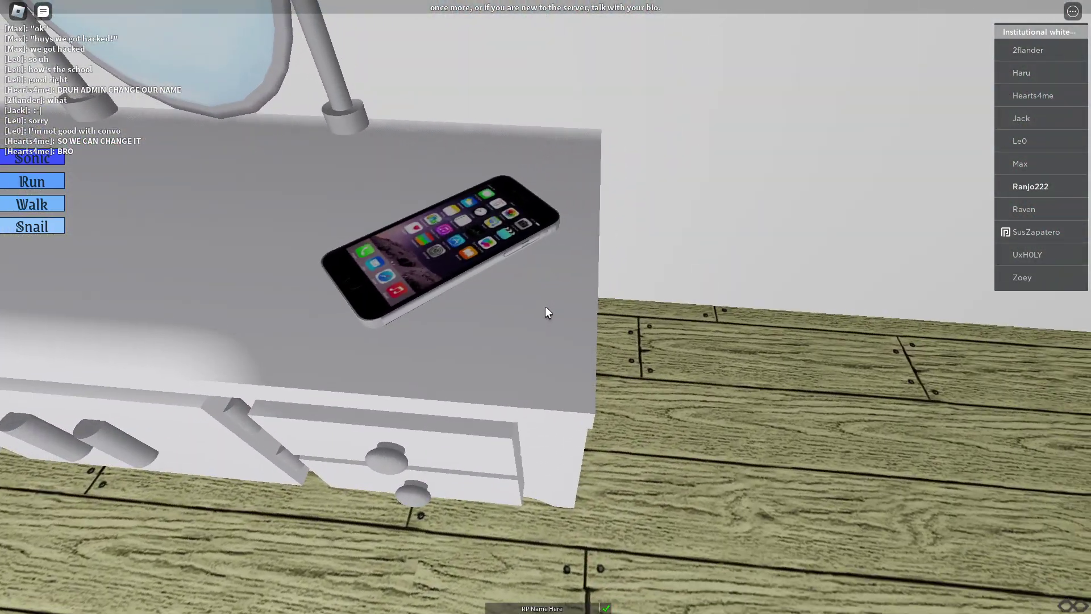
pyautogui.press('Up')
pyautogui.press('Down')
pyautogui.press('Left')
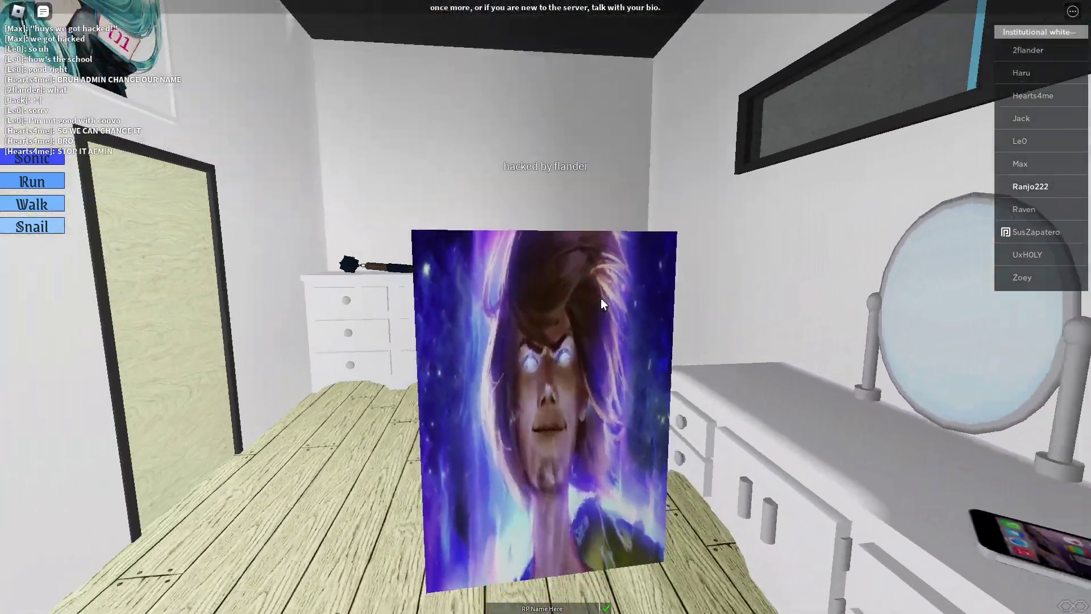
pyautogui.press('Left')
pyautogui.press('Left')
# Survey the poster wall and bedroom floor, then face the dresser.
pyautogui.press('Up')
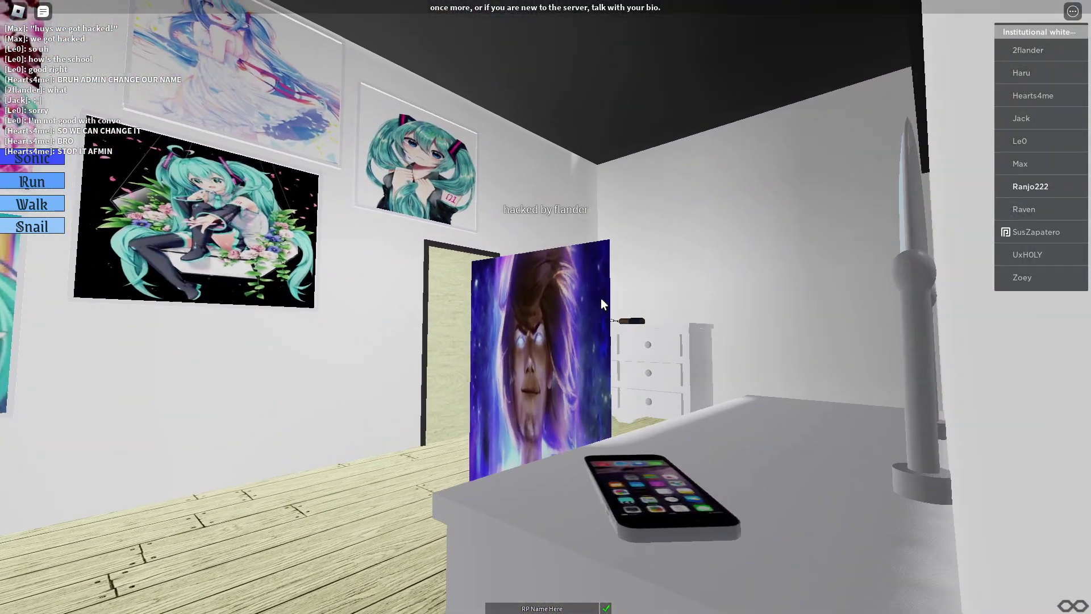
pyautogui.press('Down')
pyautogui.press('pagedown')
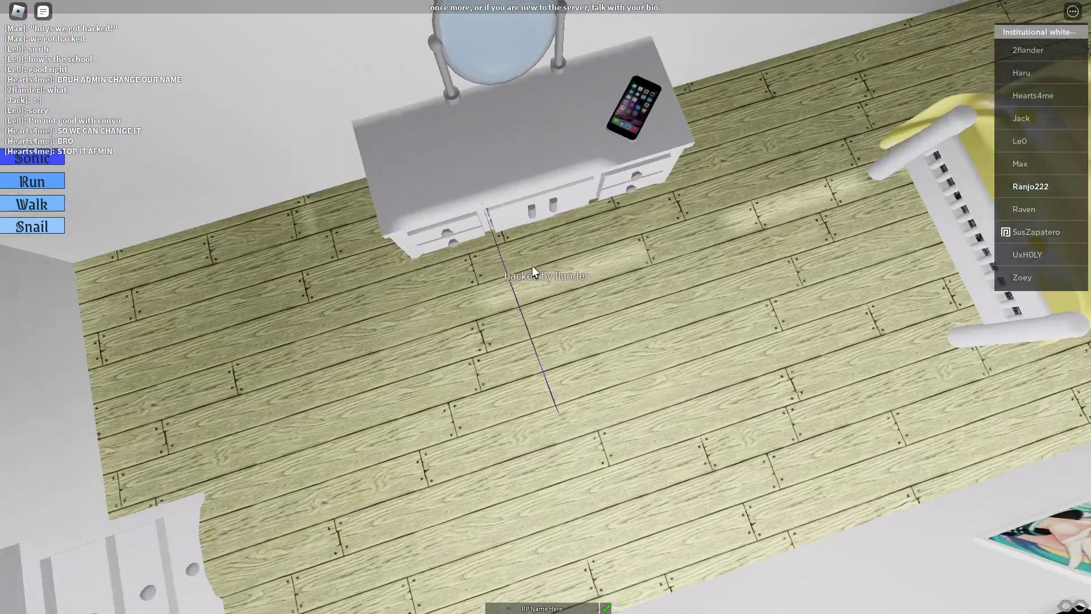
pyautogui.press('pageup')
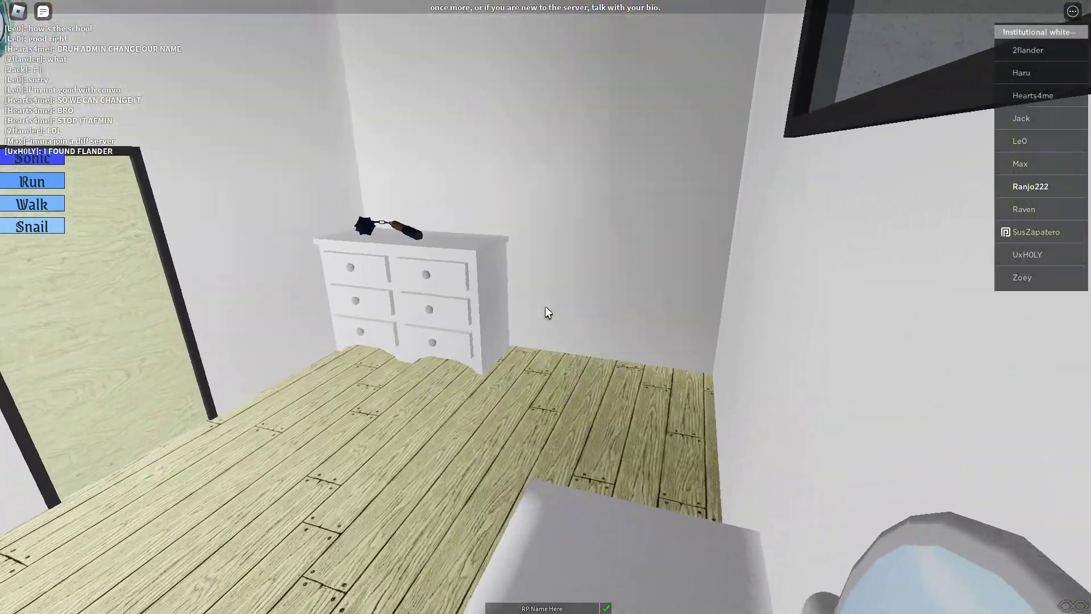
pyautogui.press('pagedown')
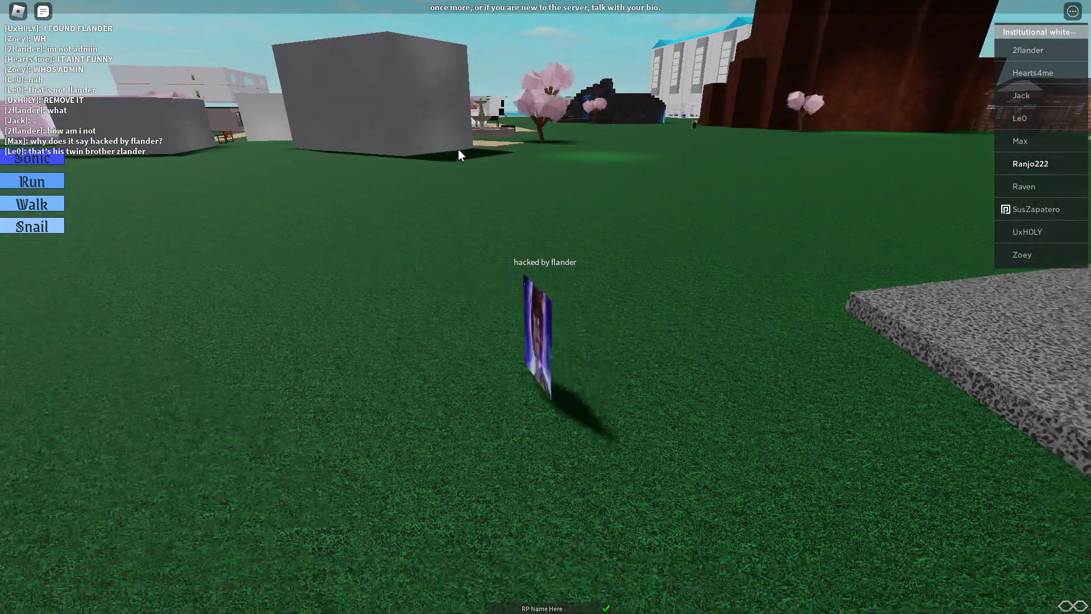
# Cross the stone path to the pink-and-white house's front walkway.
pyautogui.press('d')
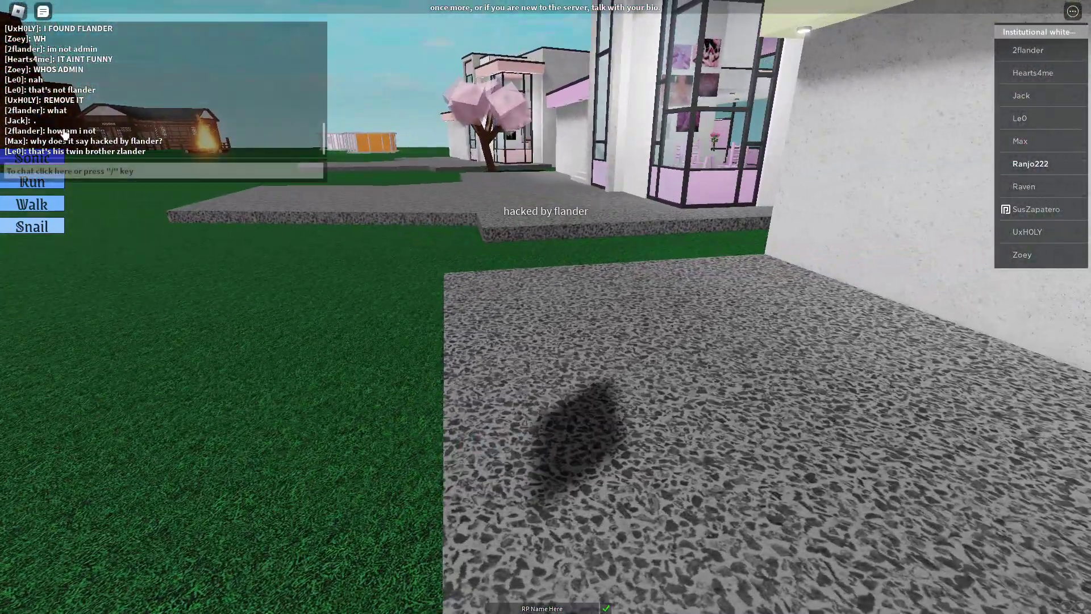
pyautogui.press('s')
pyautogui.press('d')
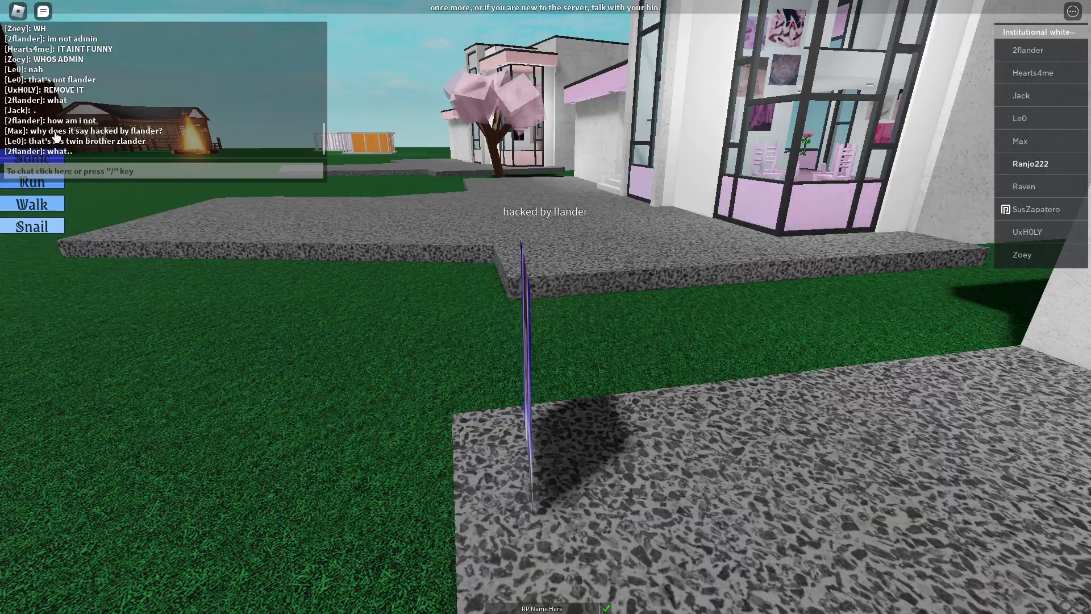
pyautogui.press('w')
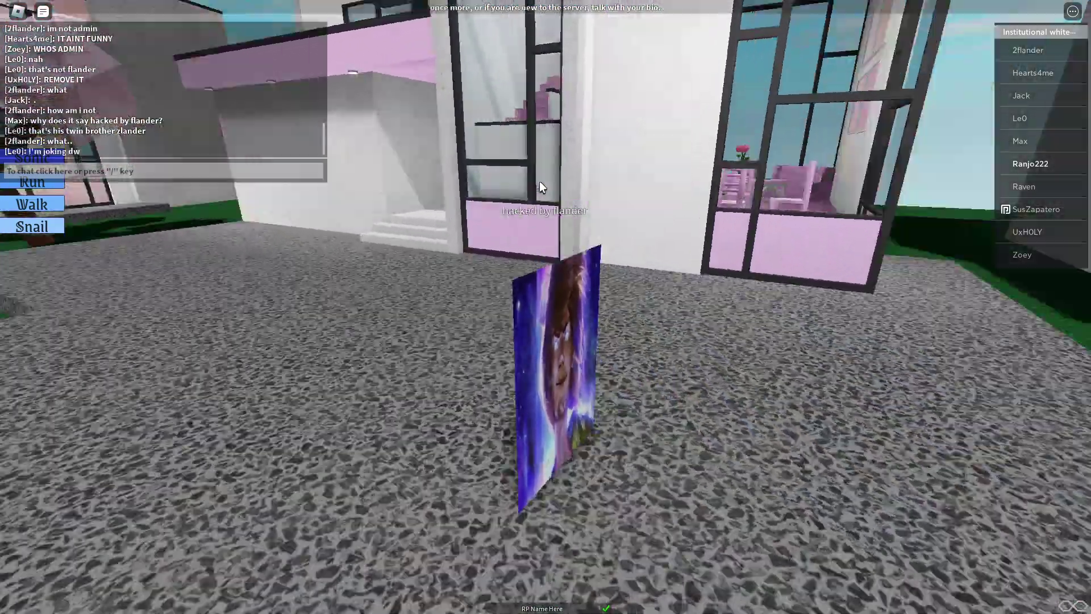
# Walk through the pink living room and kitchen, peek into the grey room, and return.
pyautogui.press('w')
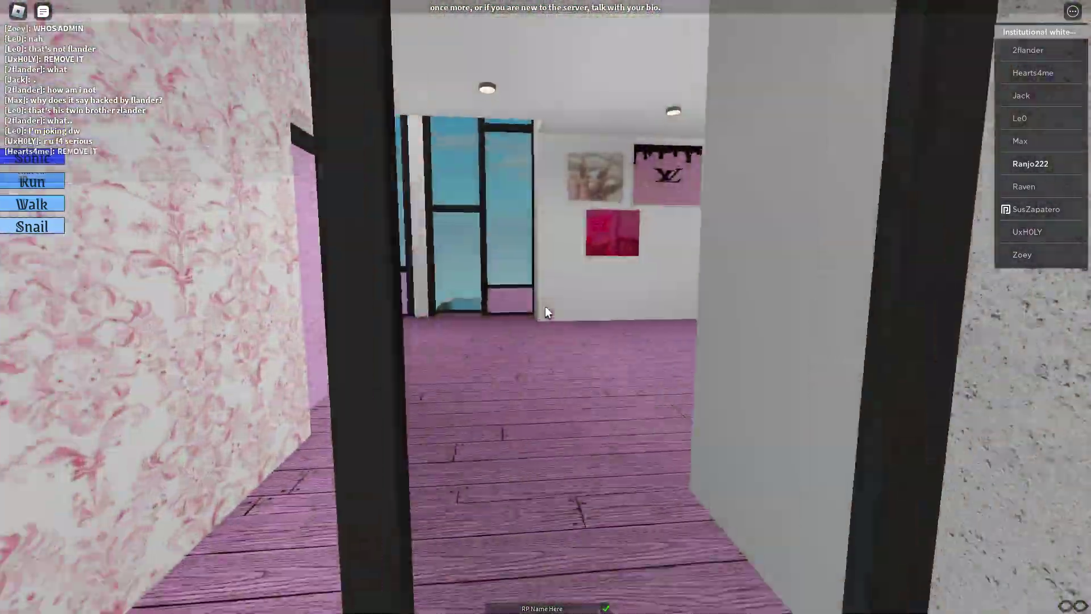
pyautogui.press('w')
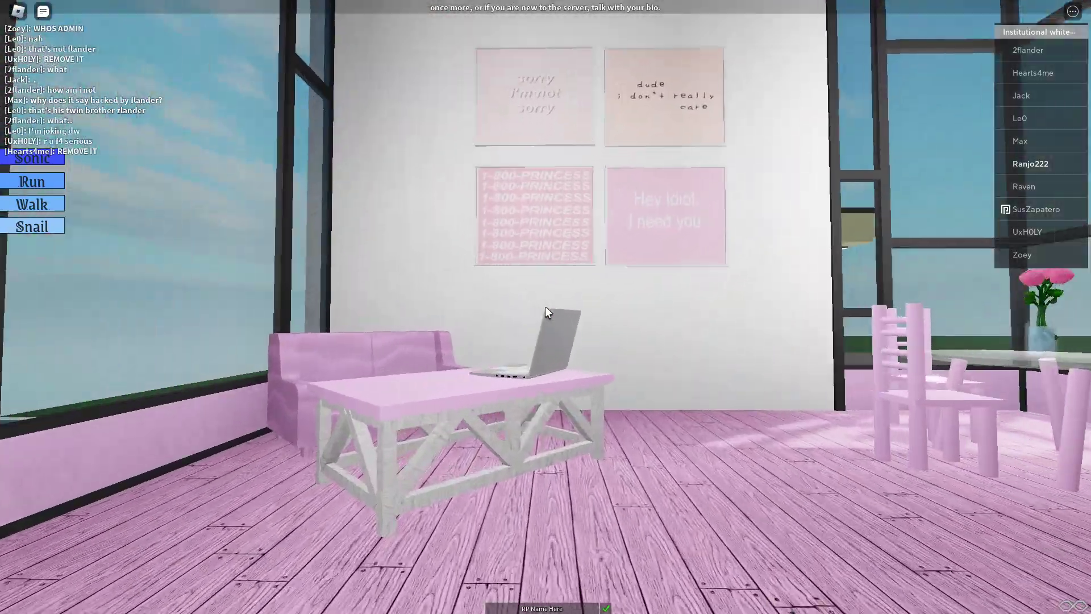
pyautogui.press('w')
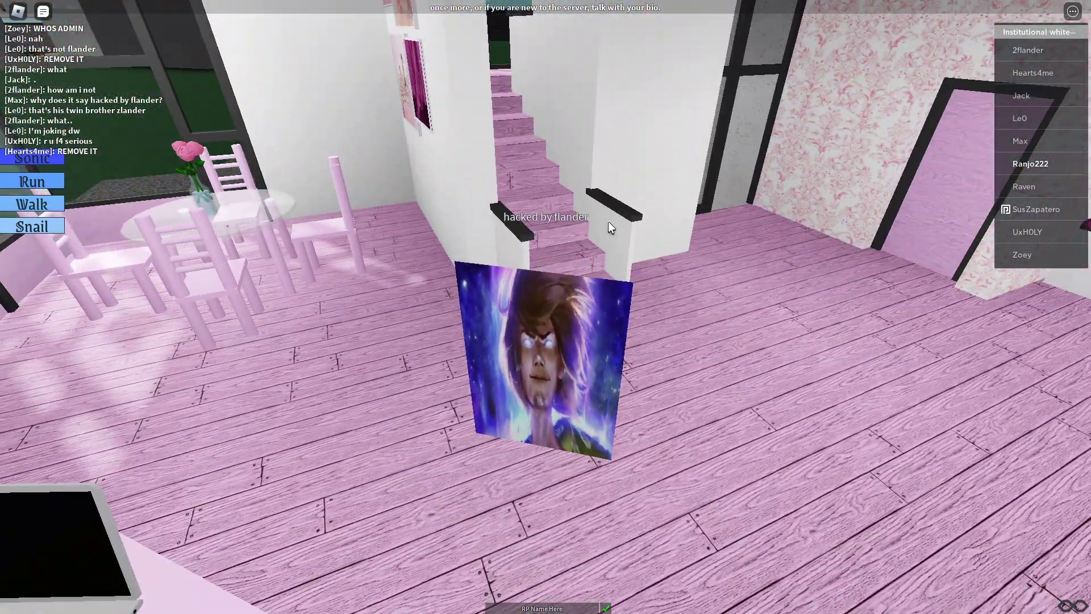
pyautogui.press('w')
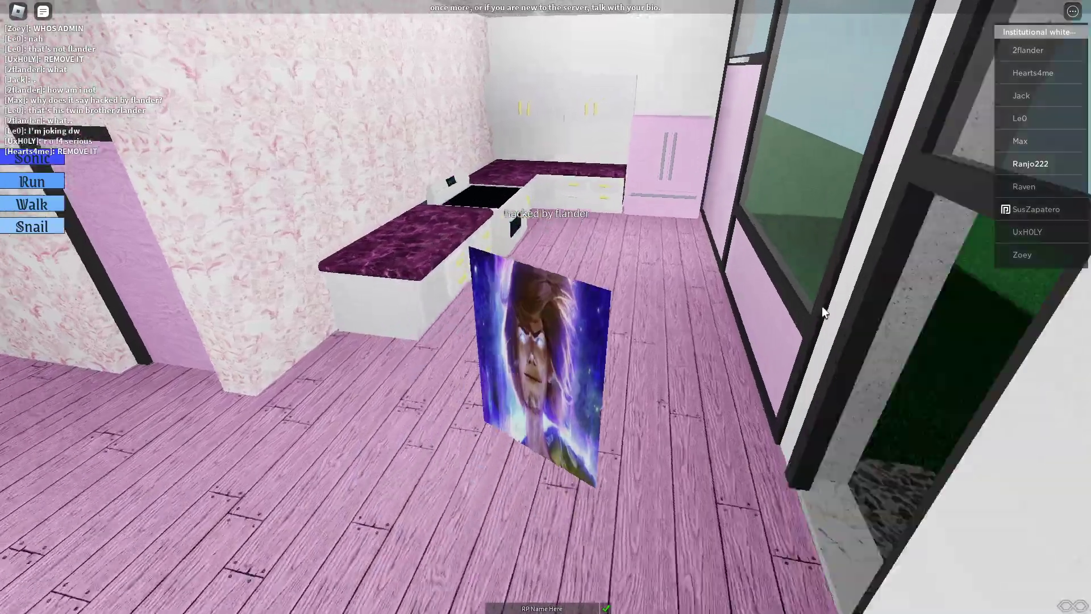
pyautogui.press('w')
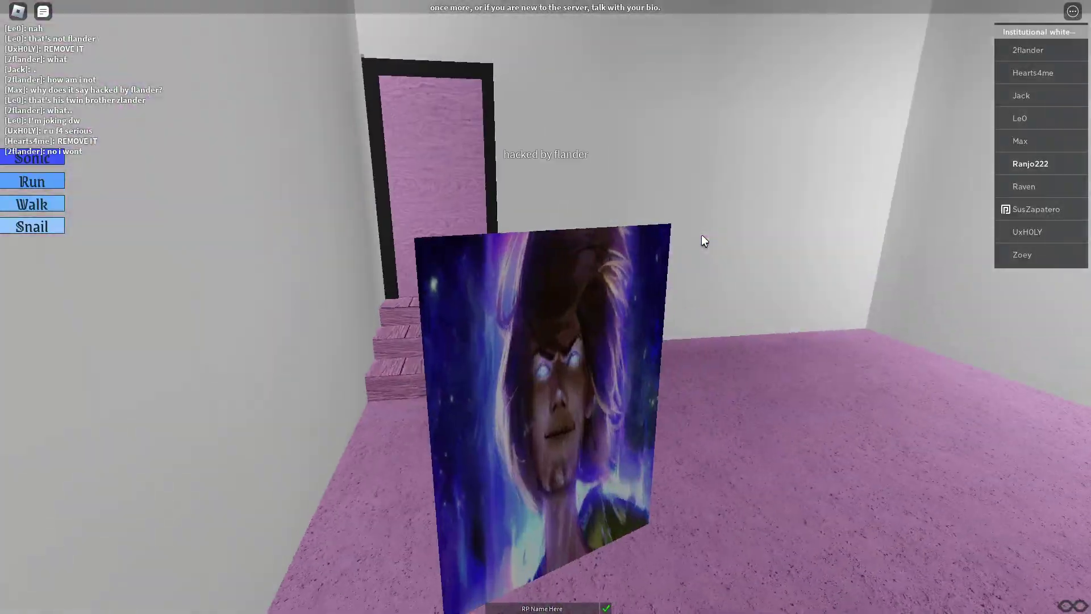
pyautogui.press('s')
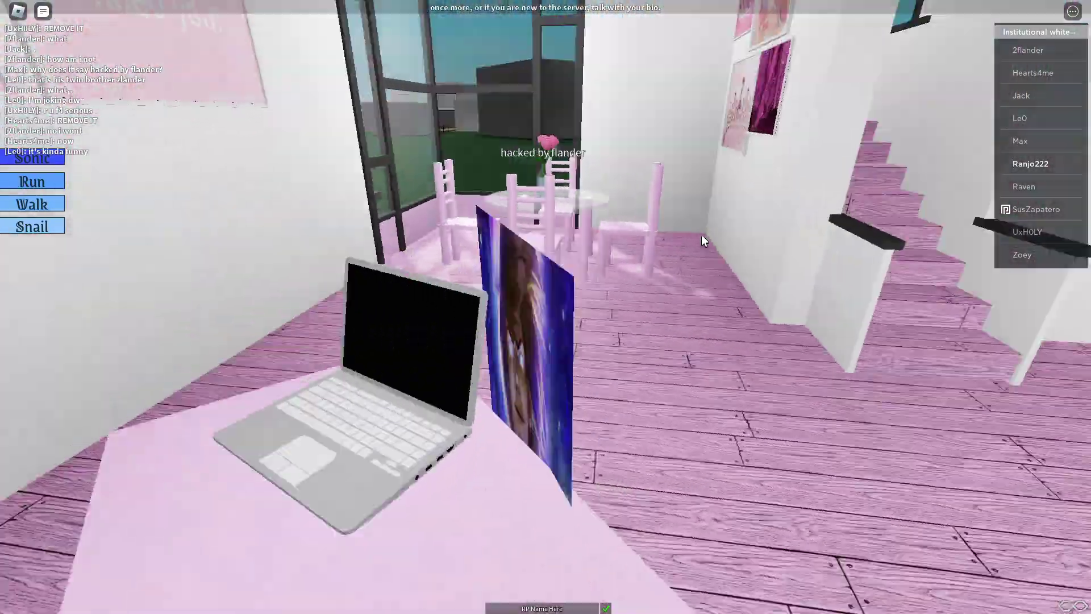
# Pass the dining table to the poster wall and look around the room.
pyautogui.press('w')
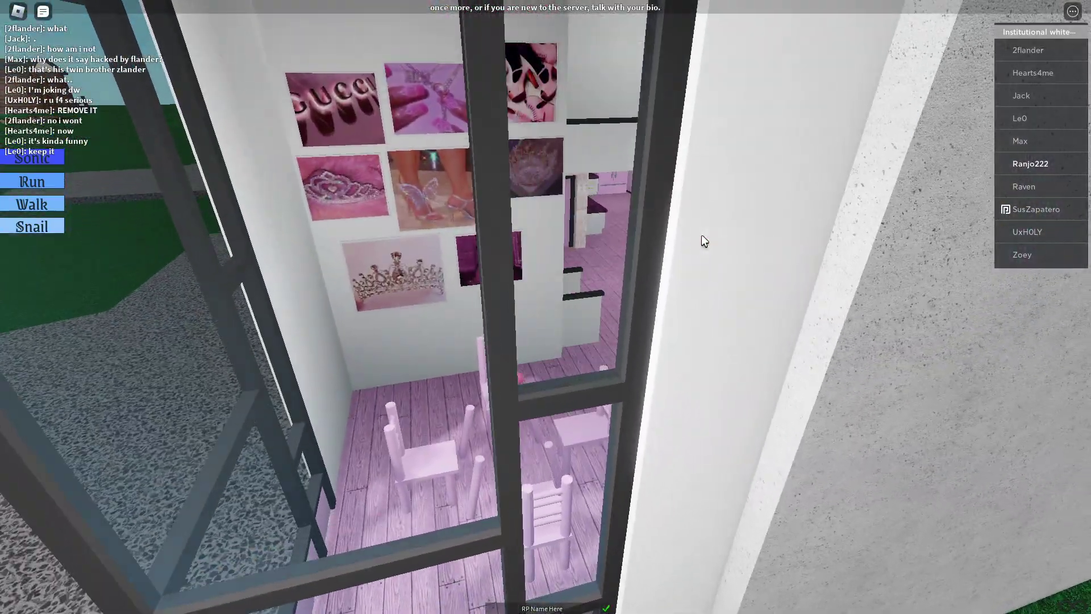
pyautogui.press('s')
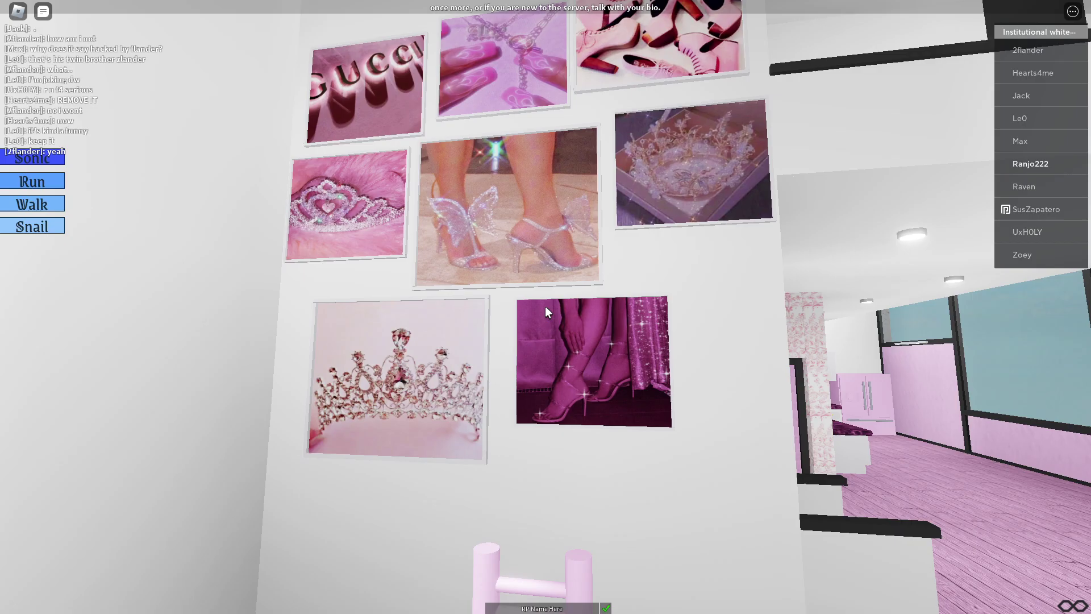
pyautogui.press('Right')
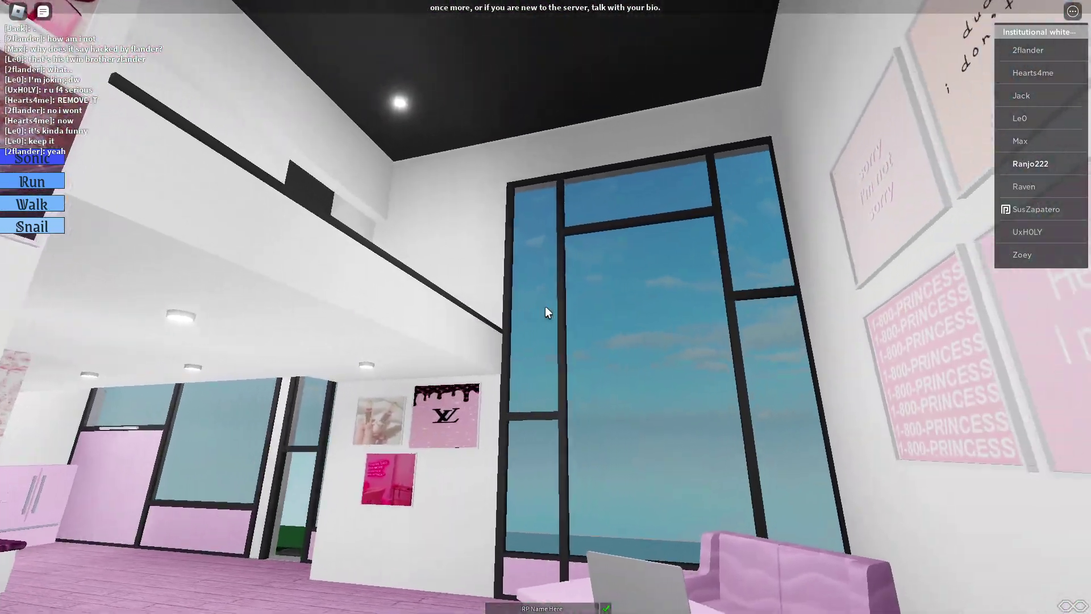
pyautogui.press('Left')
pyautogui.press('Right')
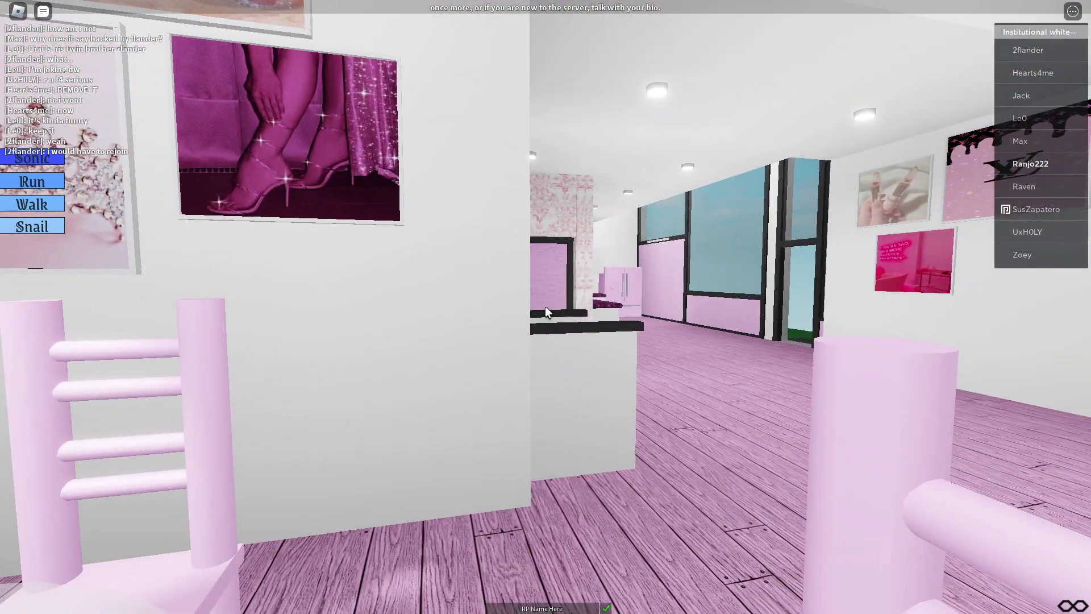
# Climb from the bare room toward the upstairs window, then come back down.
pyautogui.press('w')
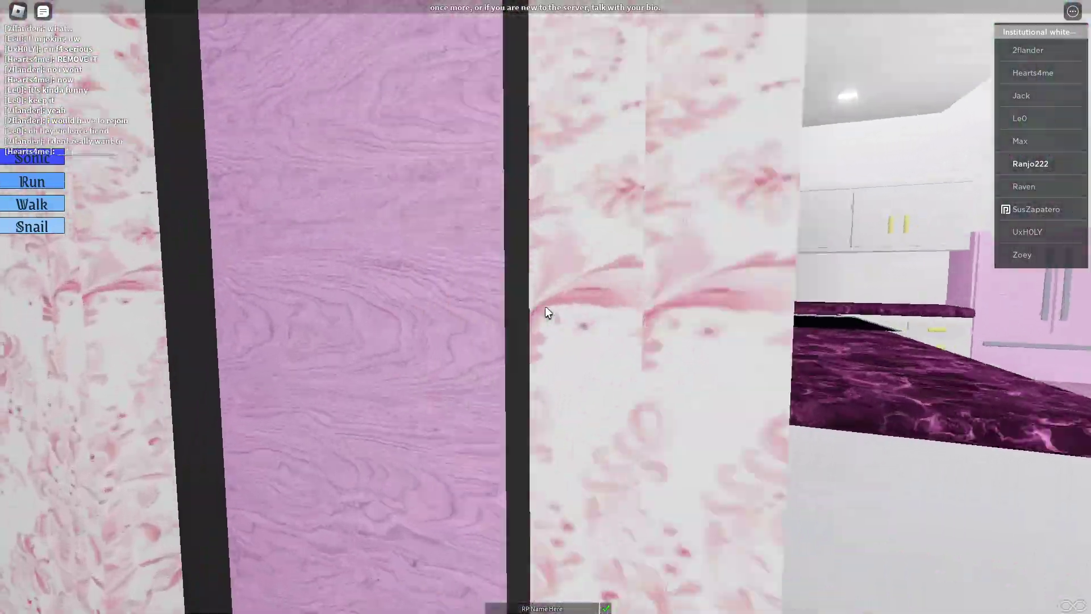
pyautogui.press('Left')
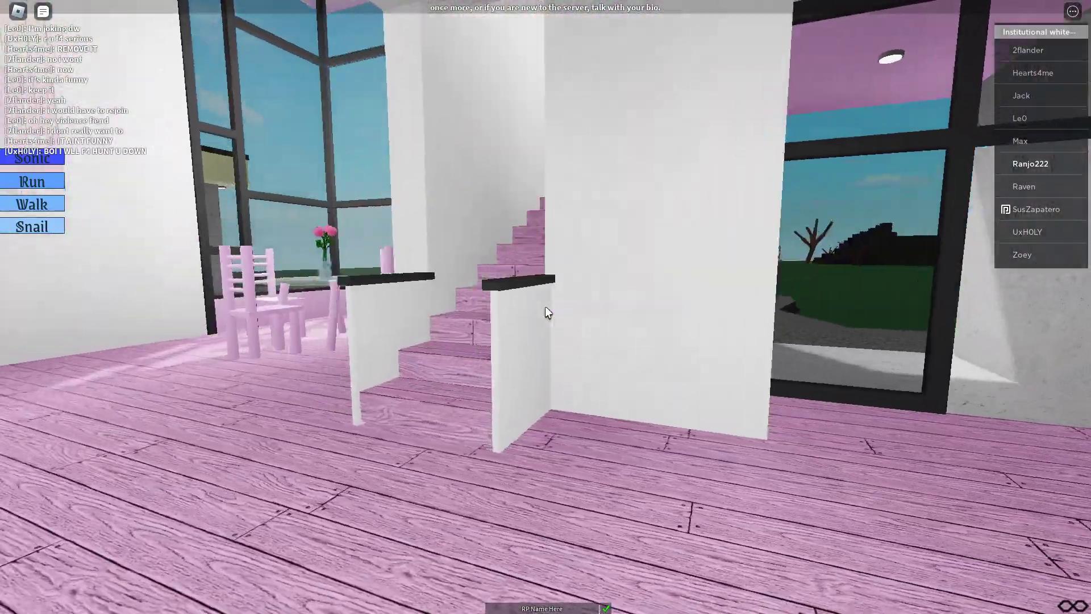
pyautogui.press('w')
pyautogui.press('s')
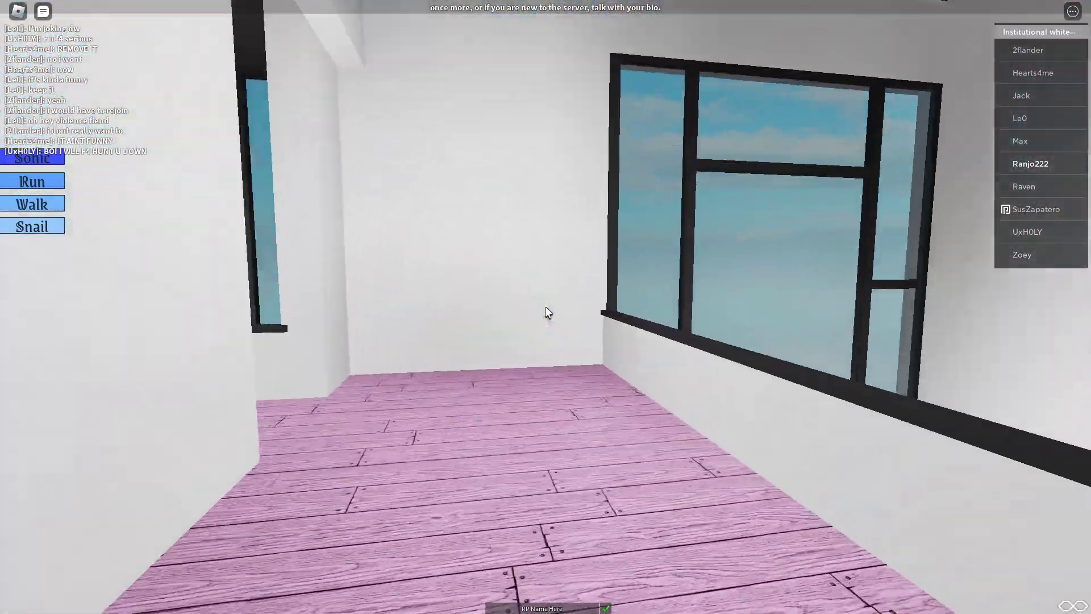
# Get a closer, lower view of the four pink text posters.
pyautogui.press('s')
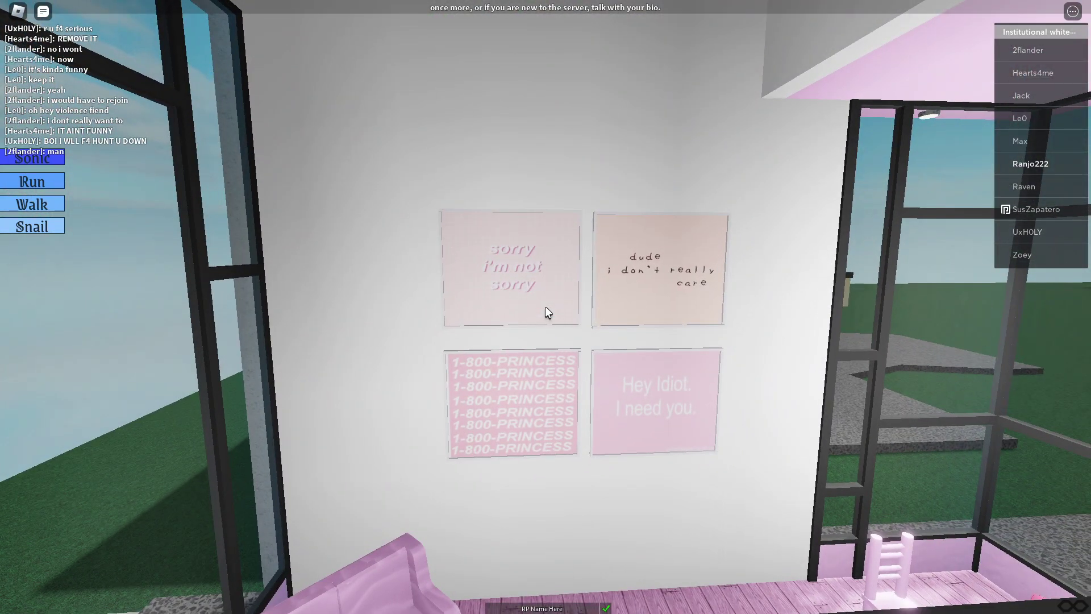
pyautogui.press('Left')
pyautogui.press('Right')
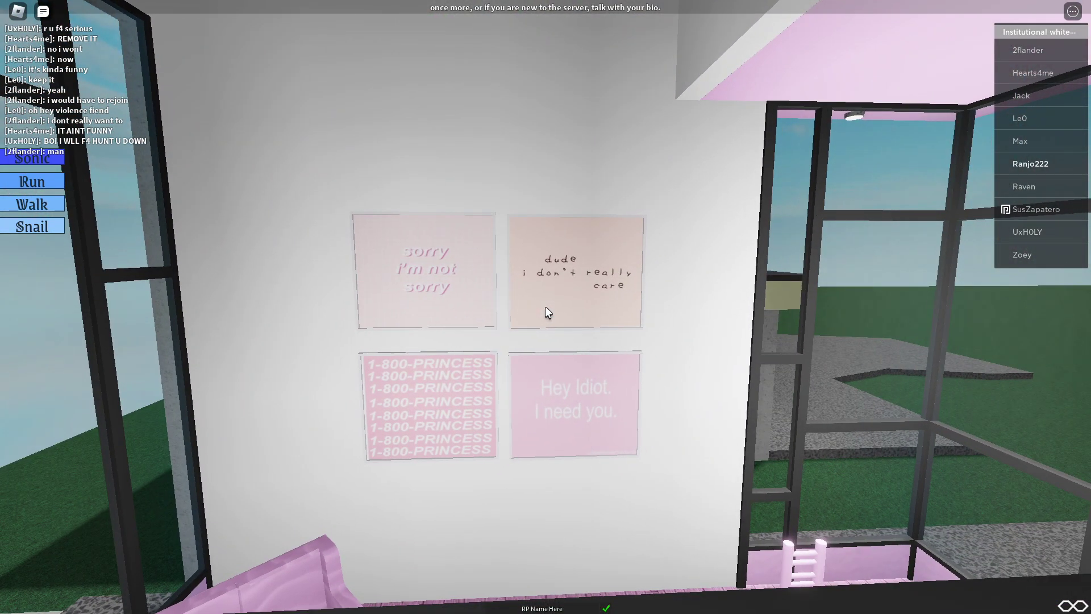
pyautogui.press('pagedown')
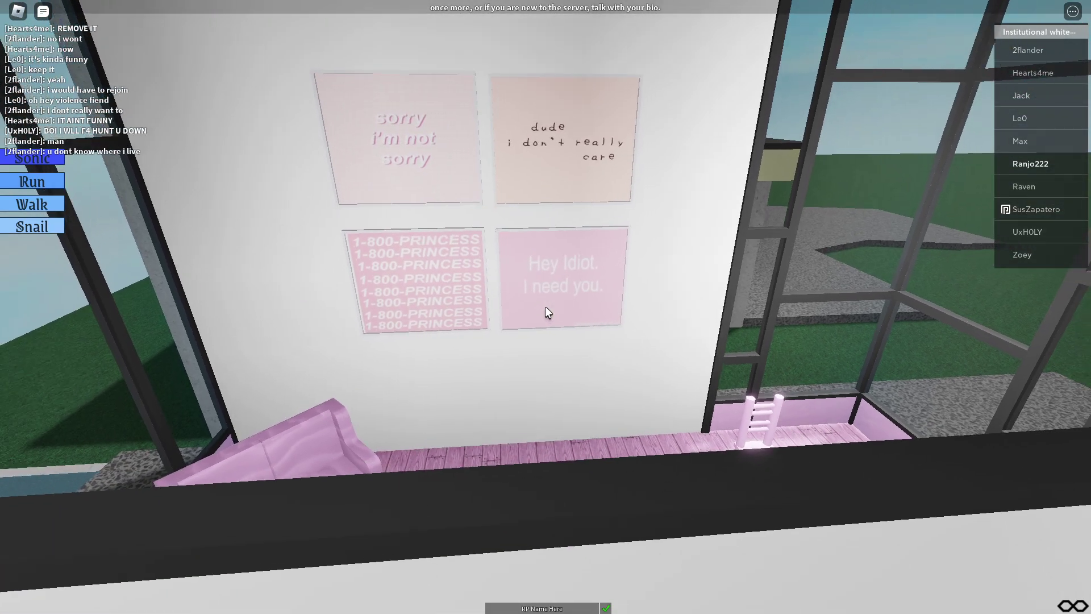
pyautogui.press('w')
pyautogui.press('Left')
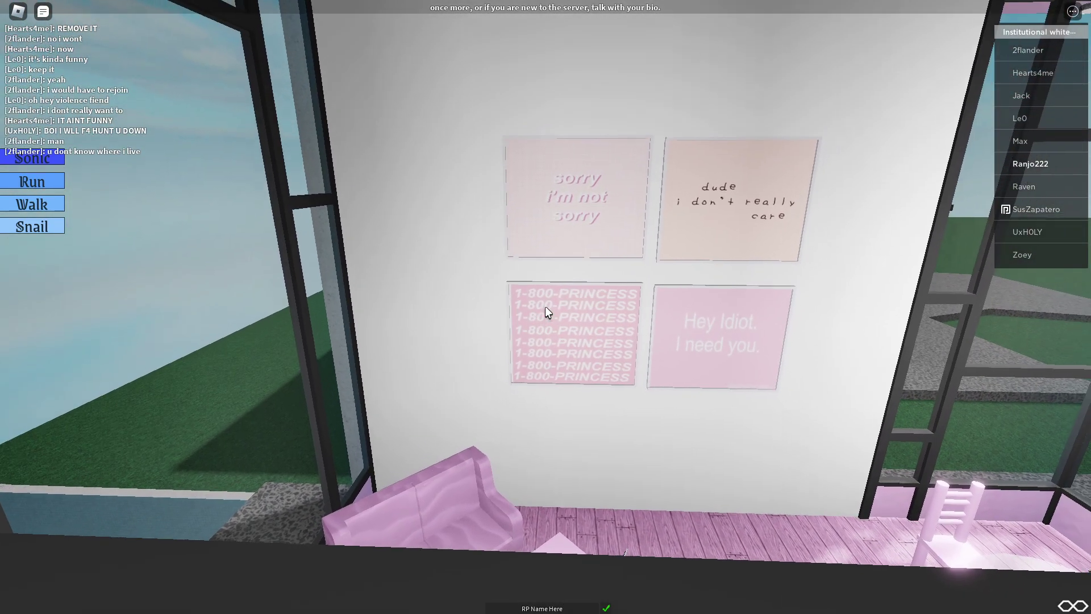
pyautogui.press('Right')
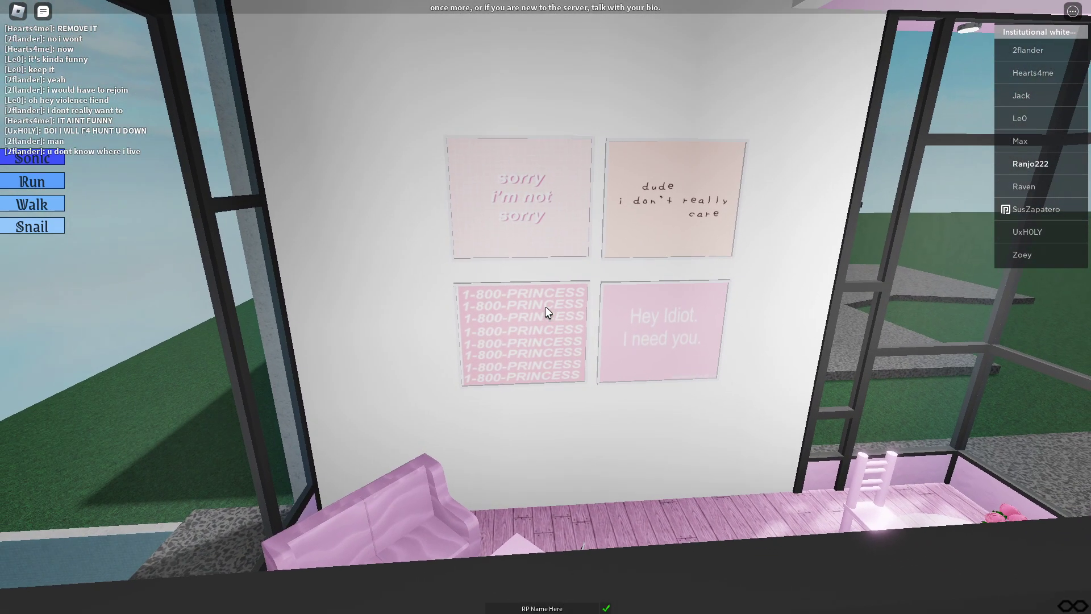
# Cross the upstairs pink room and walk down the hallway into the bedroom.
pyautogui.press('w')
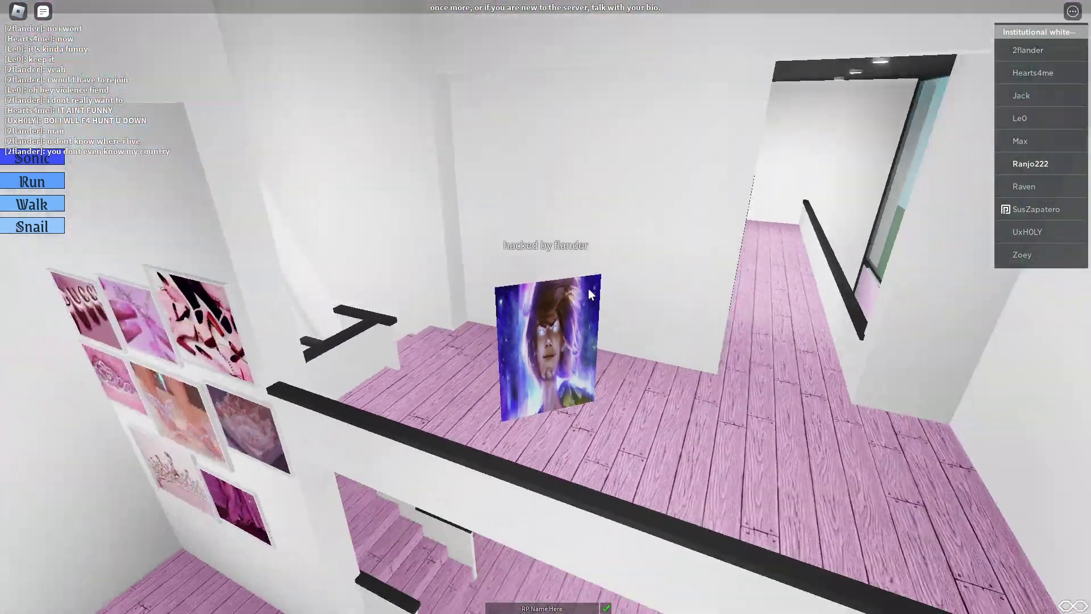
pyautogui.press('w')
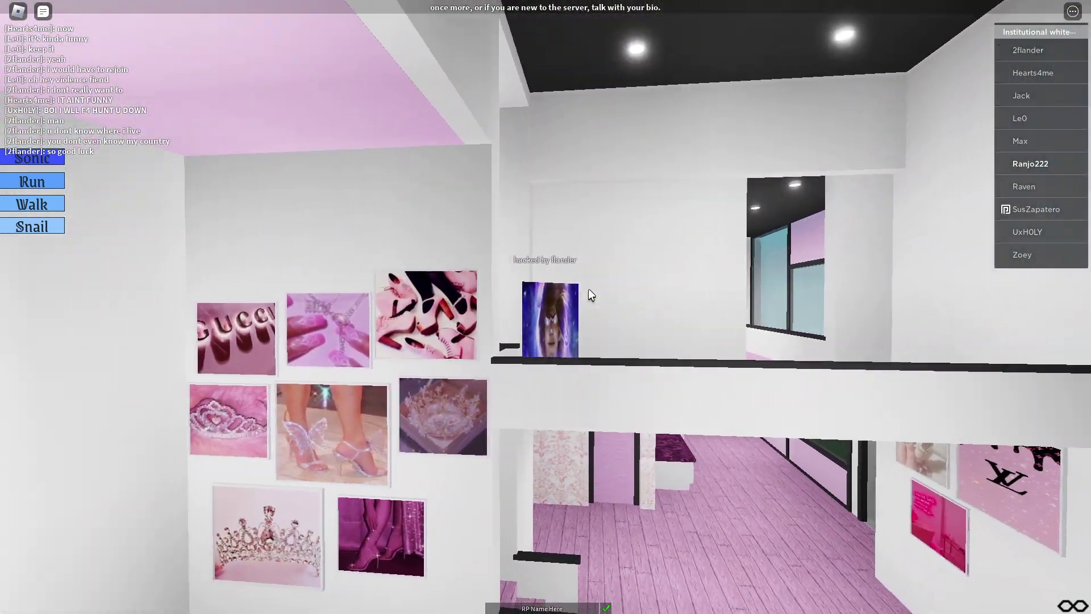
pyautogui.press('a')
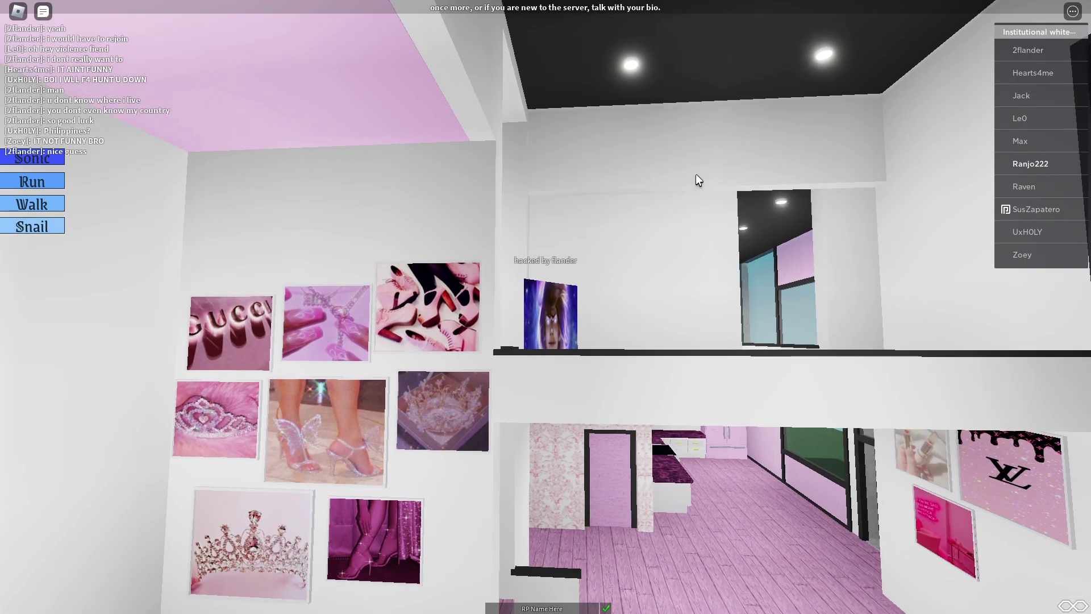
pyautogui.press('w')
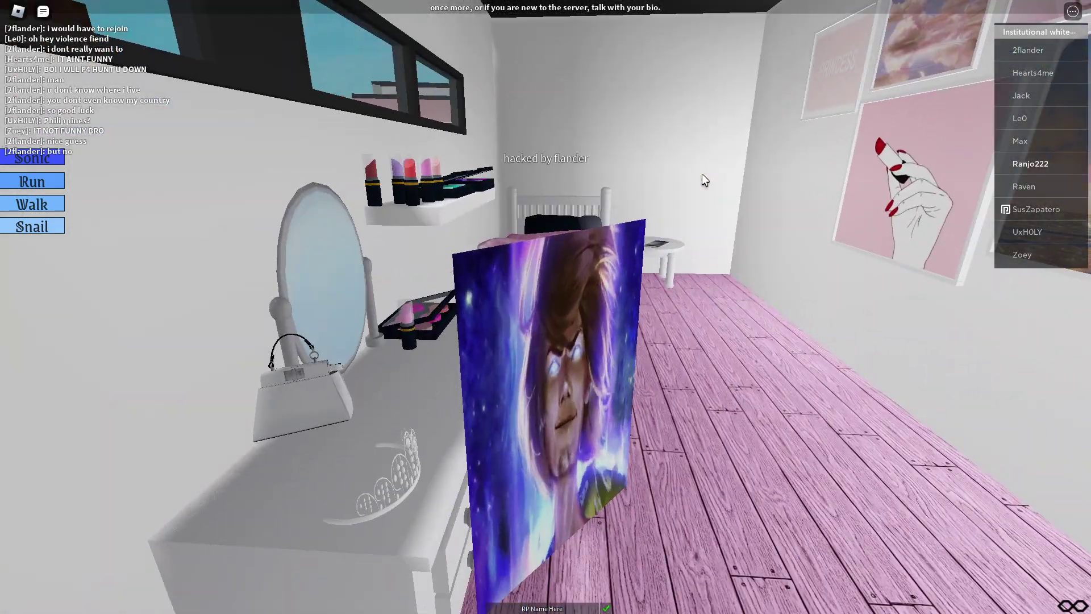
# Look along the bedroom poster wall and approach the shoe shelves.
pyautogui.press('Right')
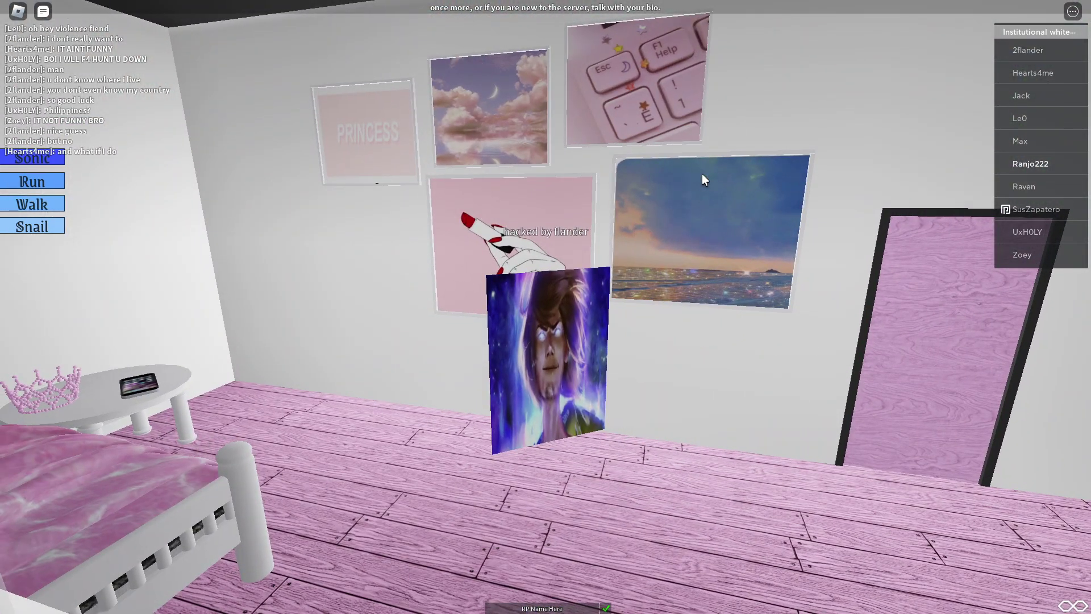
pyautogui.press('Right')
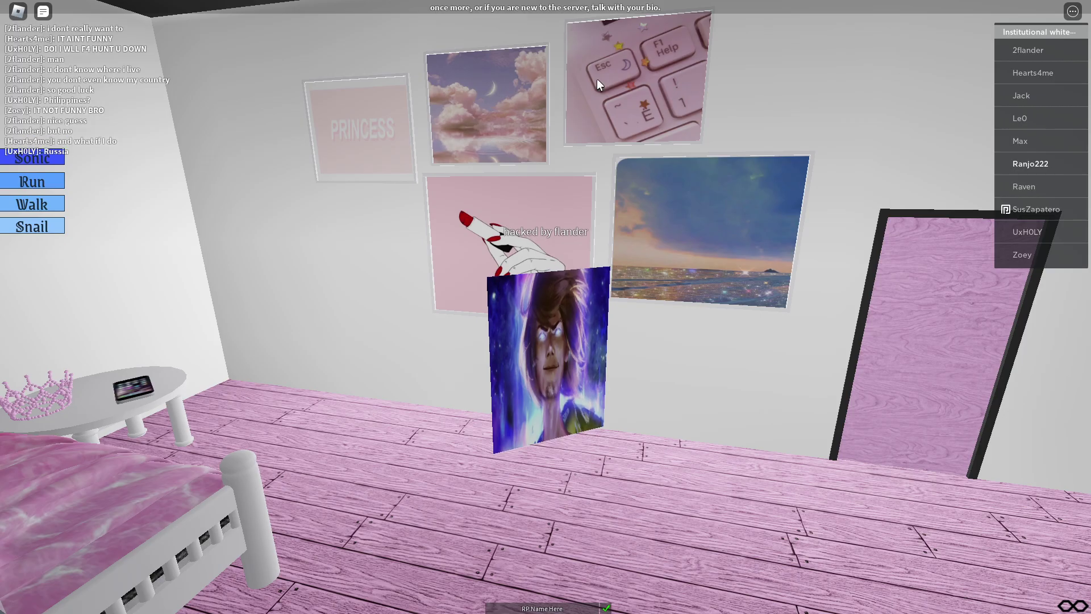
pyautogui.press('Right')
pyautogui.press('Right')
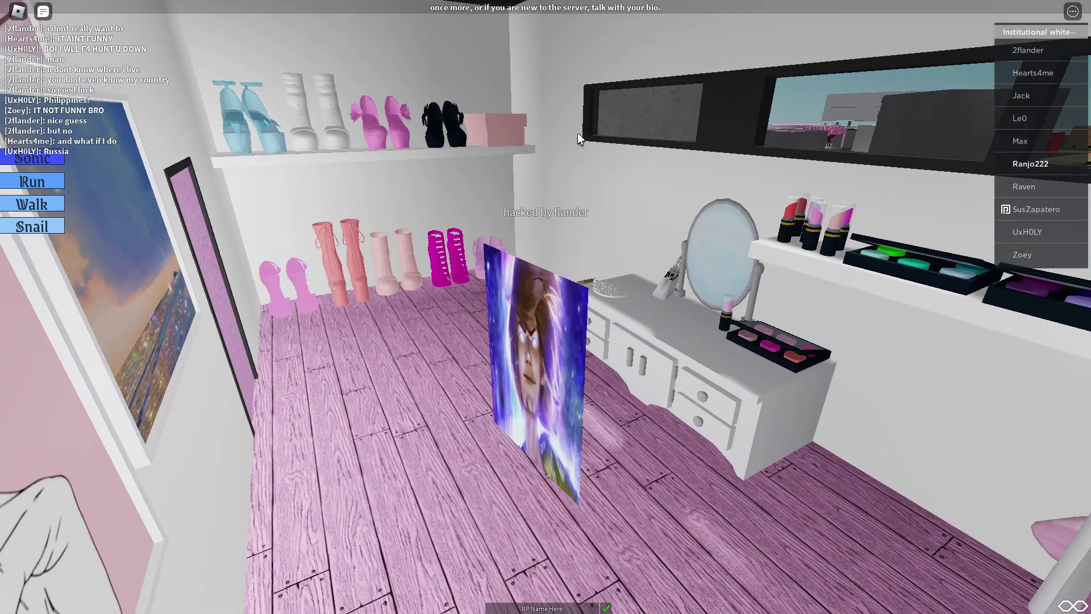
pyautogui.press('Left')
pyautogui.press('Up')
pyautogui.press('Down')
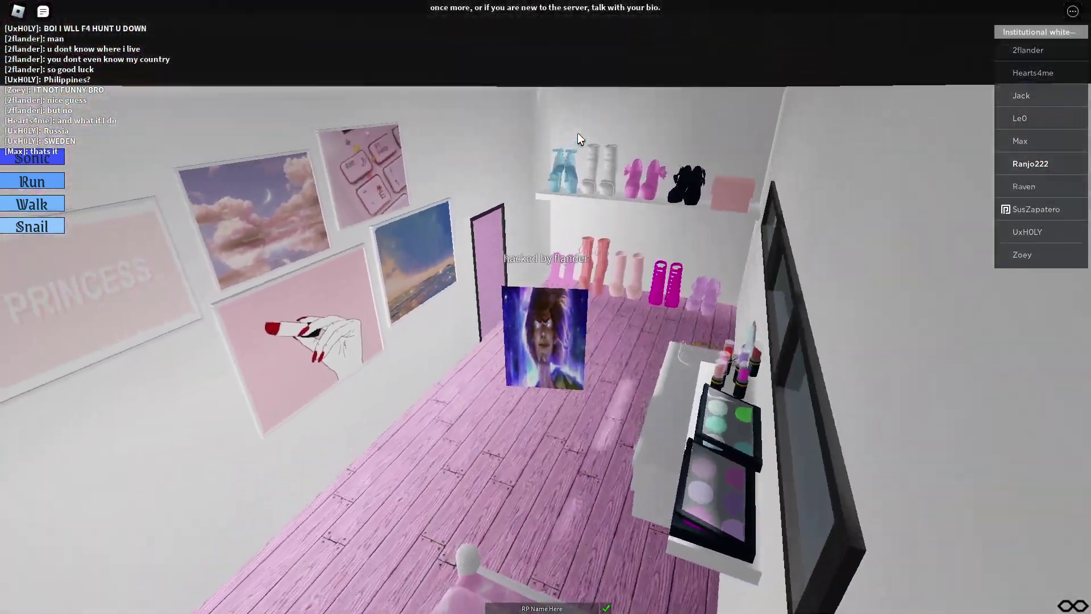
pyautogui.press('Left')
pyautogui.press('w')
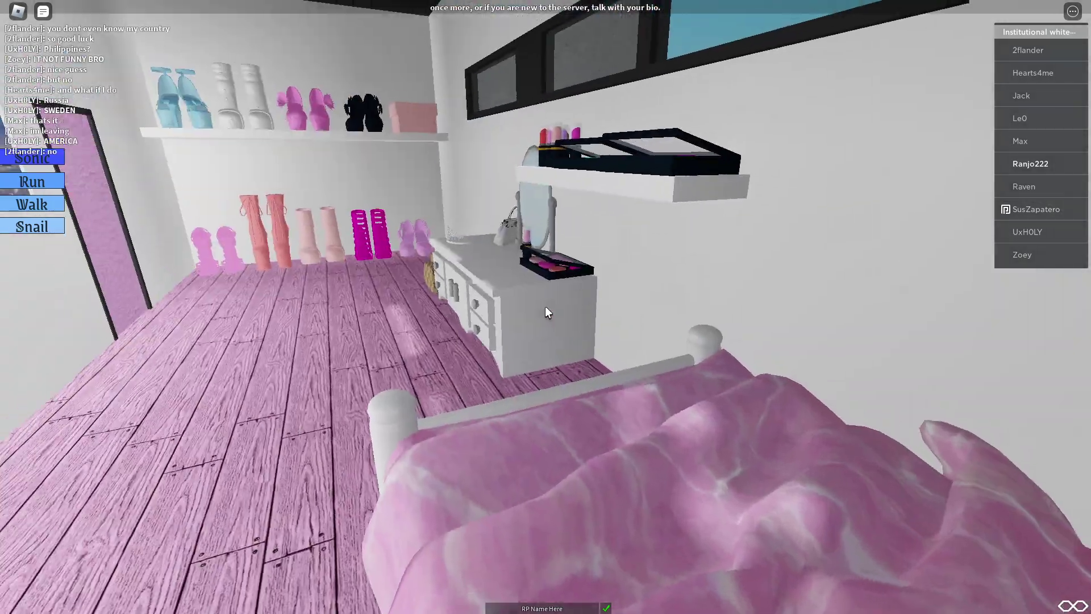
pyautogui.press('Left')
# Move past the bed to the vanity mirror, then turn away from it.
pyautogui.press('Right')
pyautogui.press('Up')
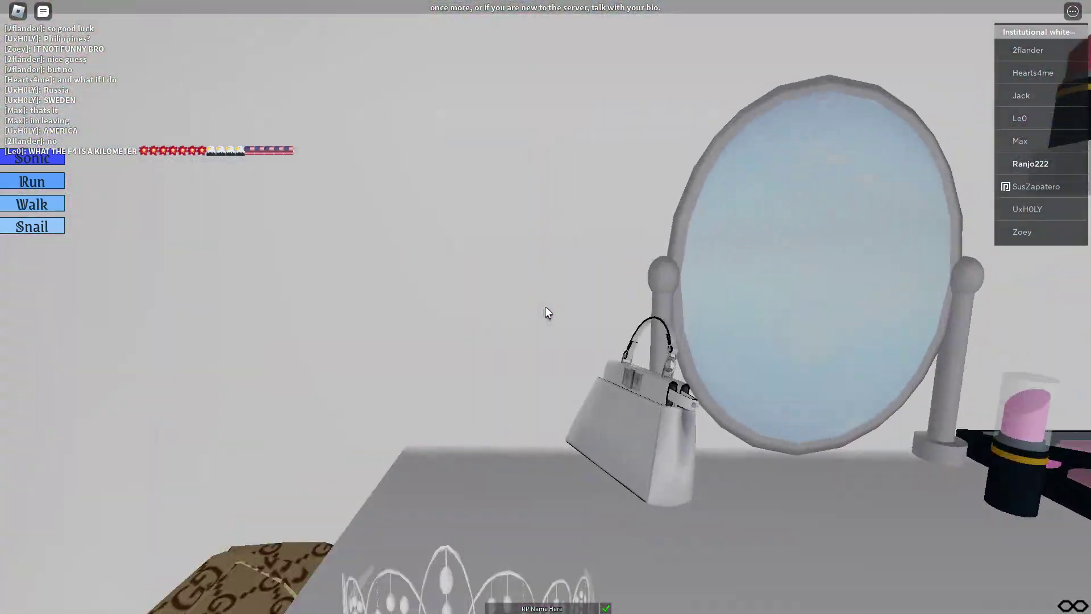
pyautogui.press('Left')
# Walk back through the pink room, past the staircase and out to the yard.
pyautogui.press('Up')
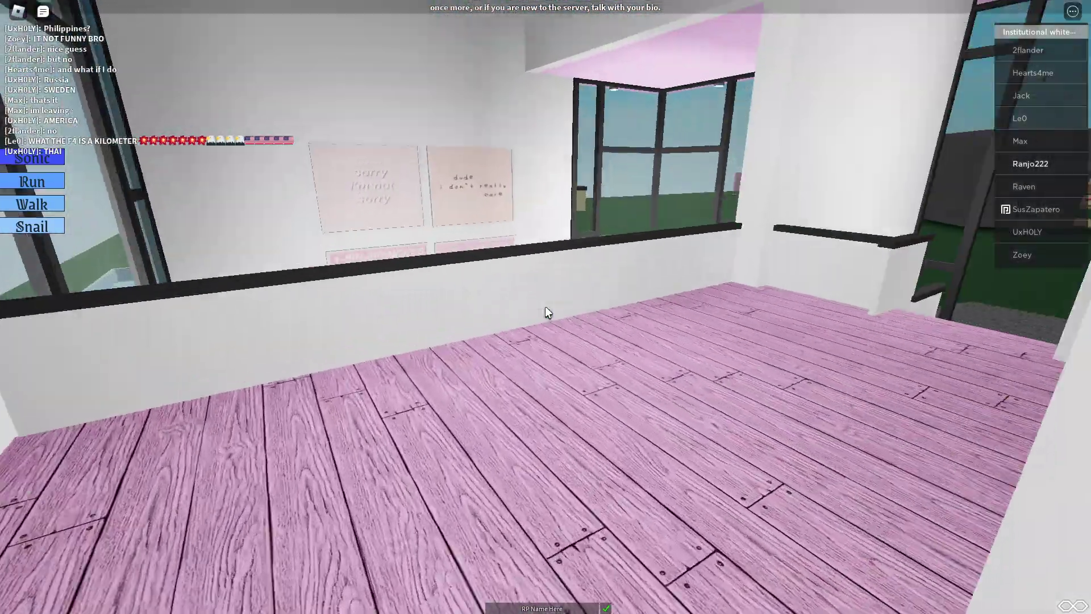
pyautogui.press('Up')
pyautogui.press('Left')
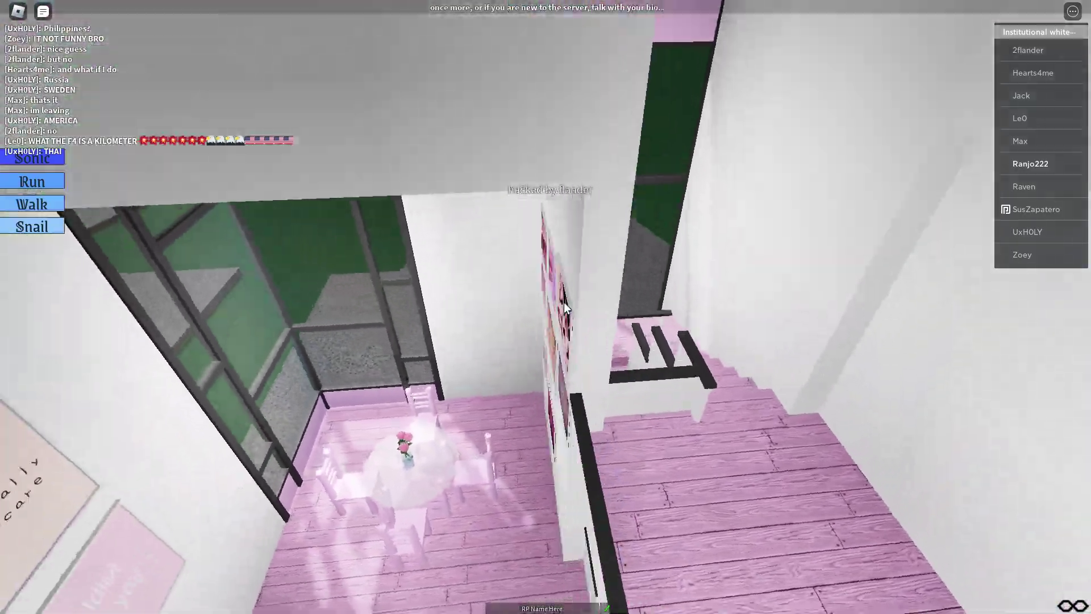
pyautogui.press('Up')
pyautogui.press('Right')
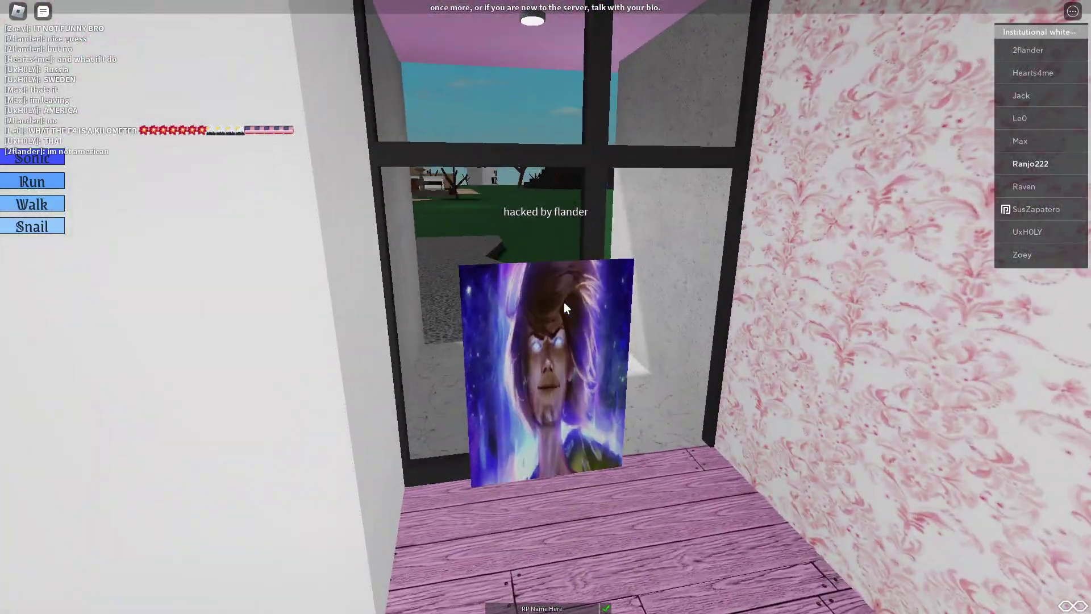
pyautogui.press('Left')
pyautogui.press('Up')
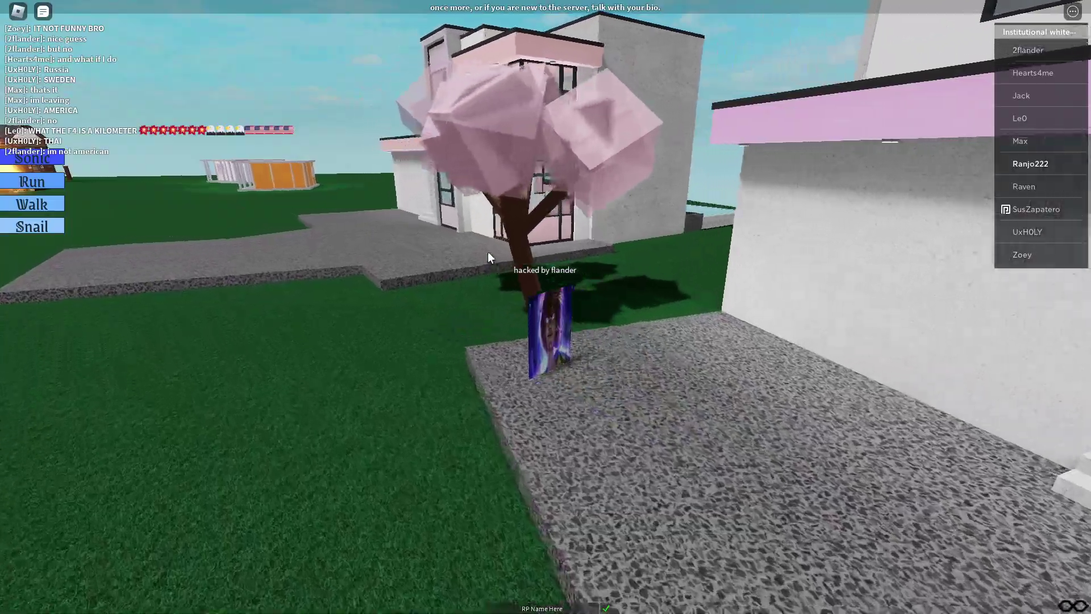
# Walk past the pink blossom tree and through the white-and-pink house's door.
pyautogui.press('Up')
pyautogui.press('Right')
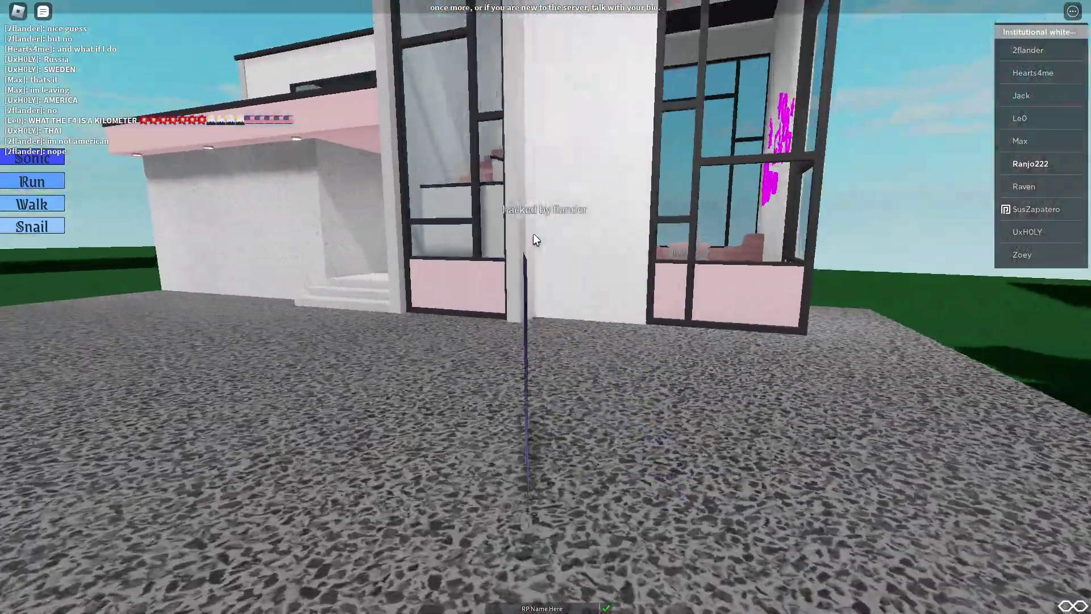
pyautogui.press('Up')
pyautogui.press('Left')
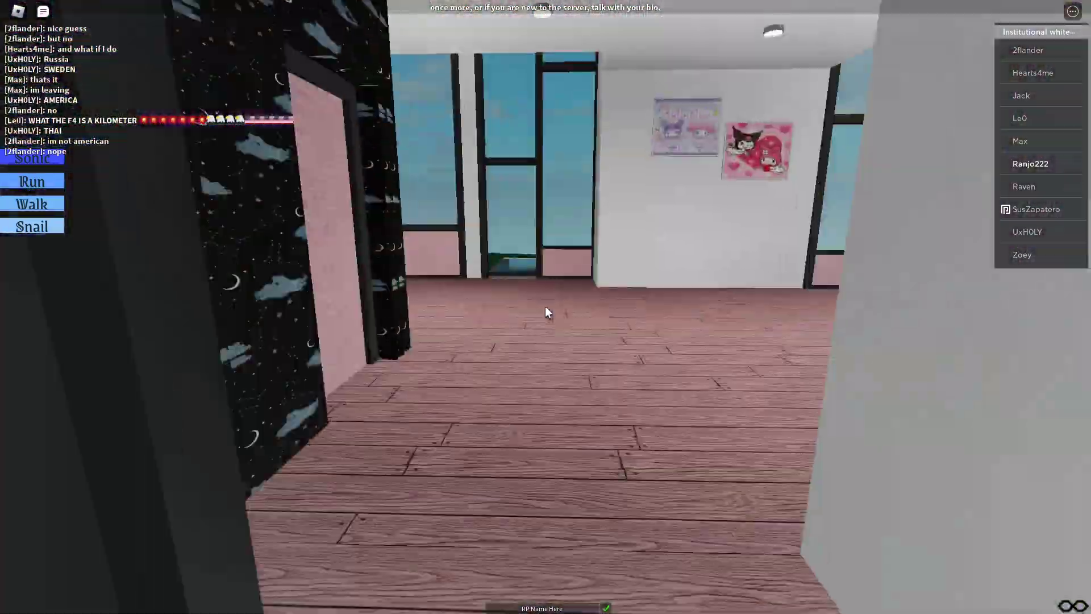
pyautogui.press('Up')
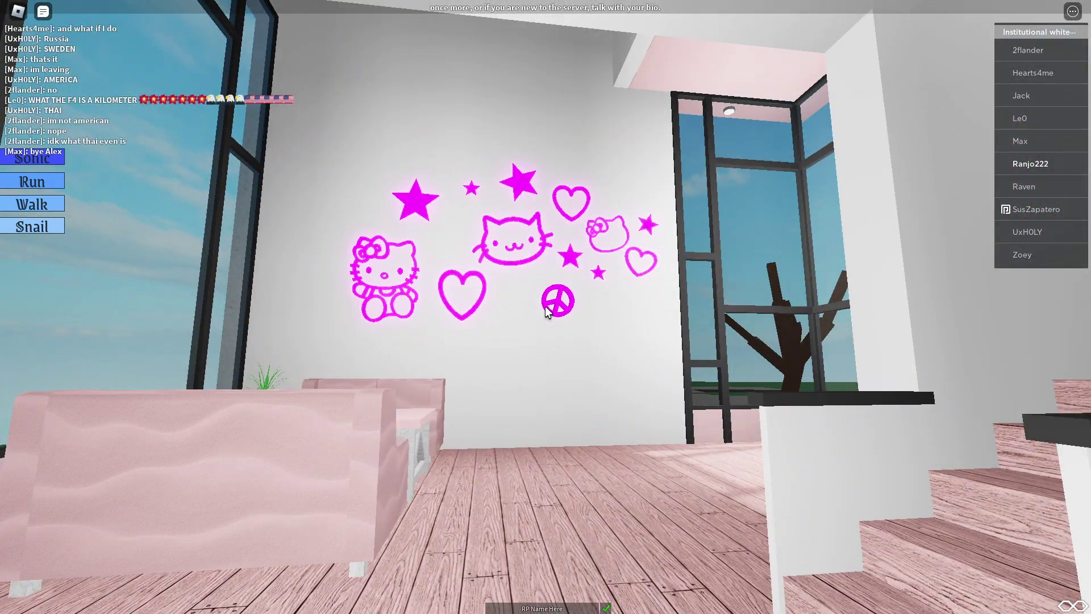
# Look over the living room window and the anime poster wall.
pyautogui.press('Left')
pyautogui.press('Left')
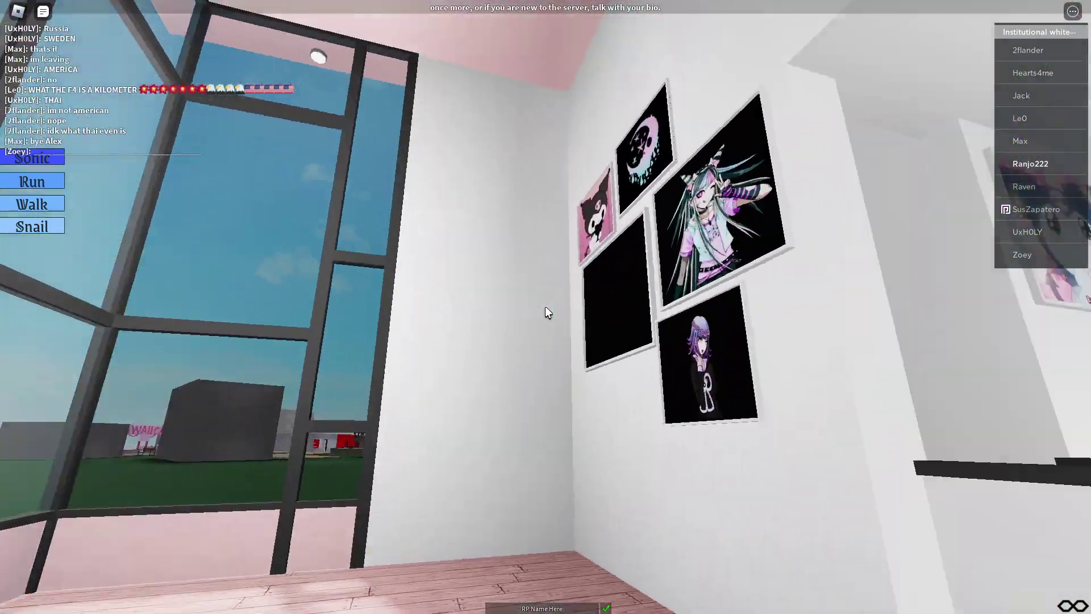
pyautogui.press('Up')
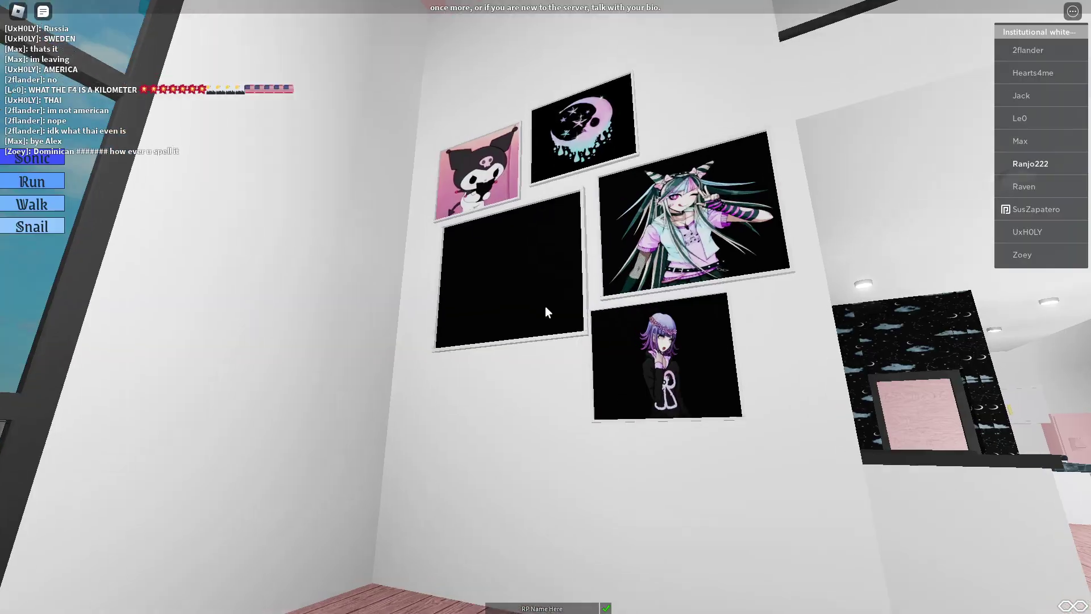
pyautogui.press('Up')
pyautogui.press('Right')
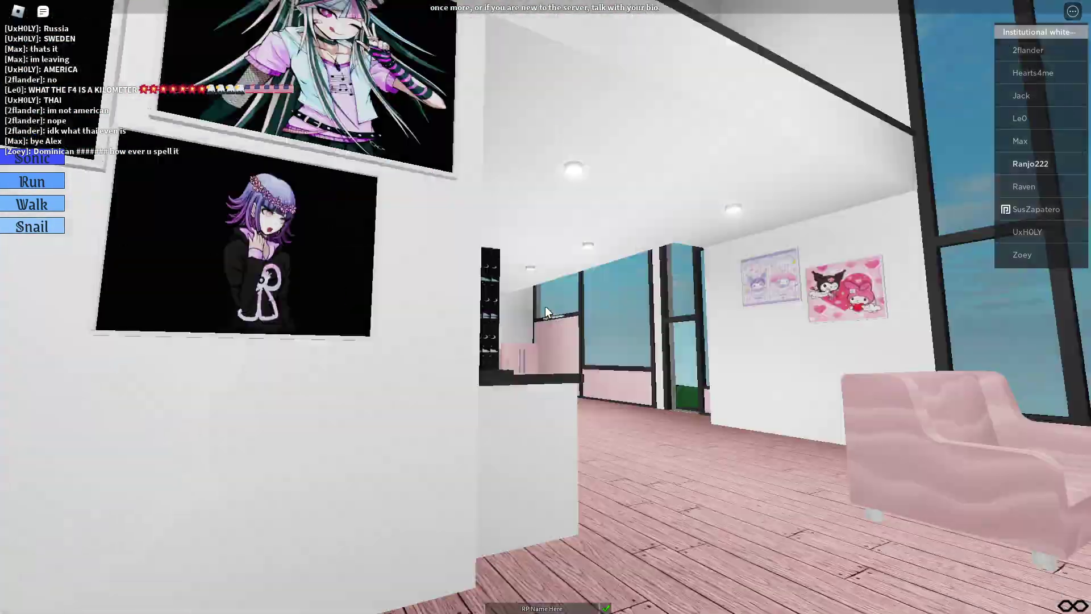
pyautogui.press('Up')
# Walk into the pink kitchen with starry wallpaper and on into the grey room.
pyautogui.press('Up')
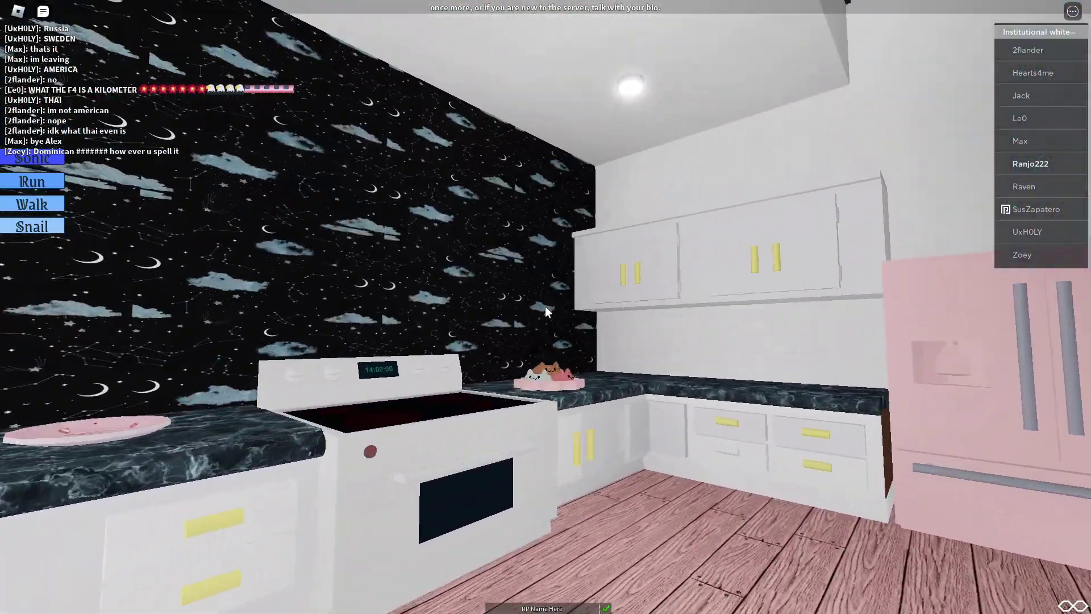
pyautogui.press('Right')
pyautogui.press('Up')
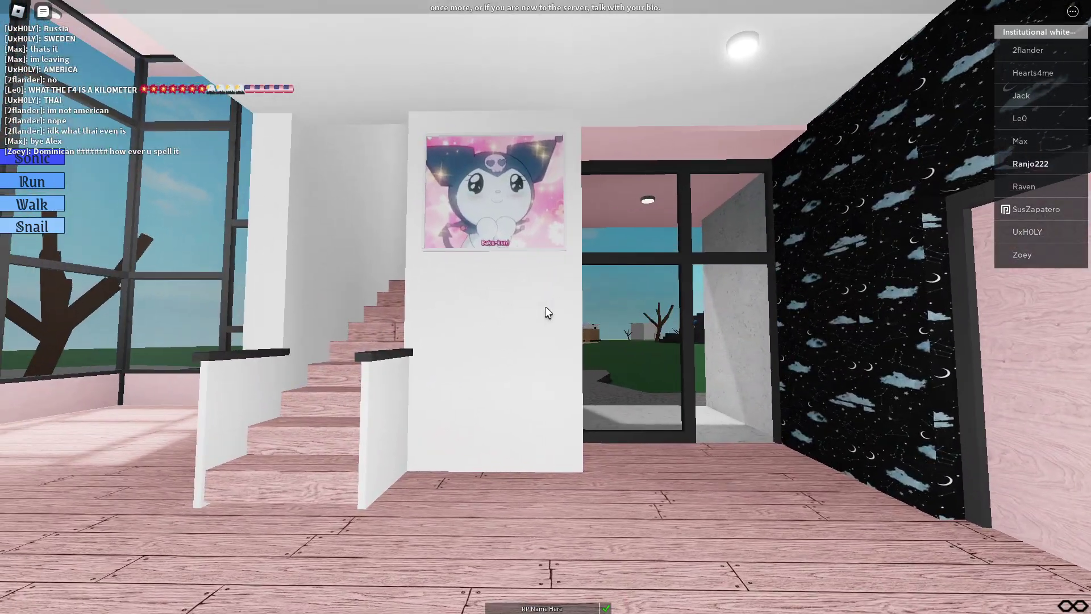
pyautogui.press('Up')
pyautogui.press('Right')
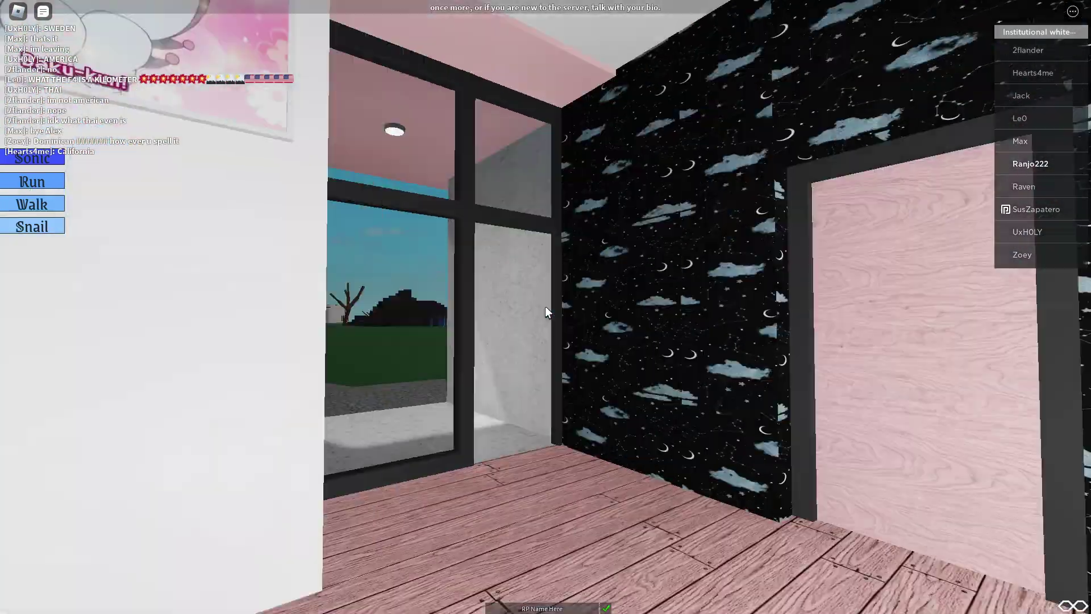
pyautogui.press('Up')
# Climb the stairs by the neon Hello Kitty wall to the upstairs hallway.
pyautogui.press('Left')
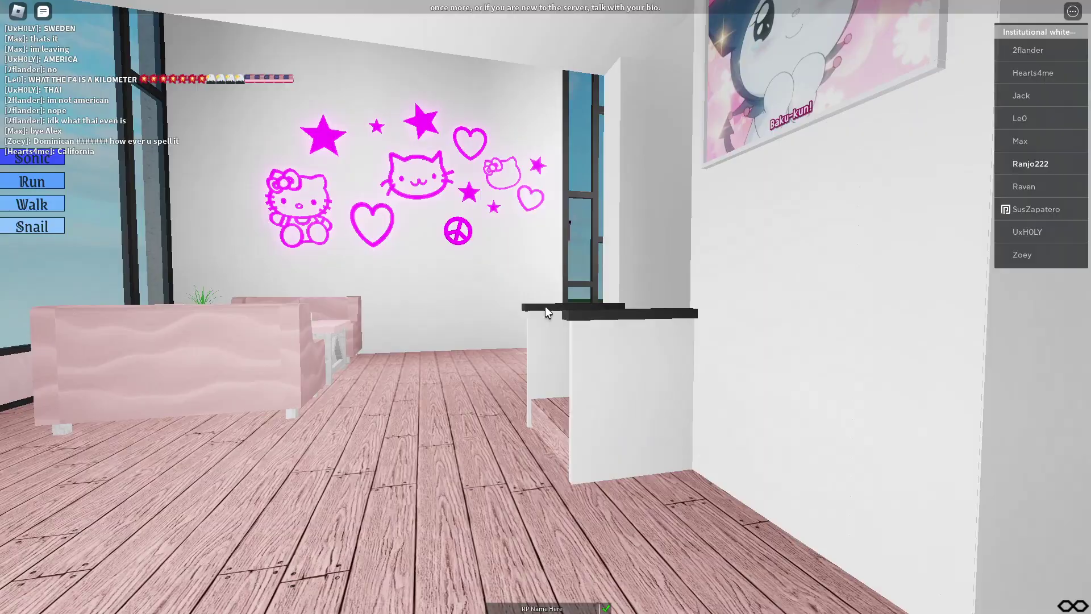
pyautogui.press('Up')
pyautogui.press('Up')
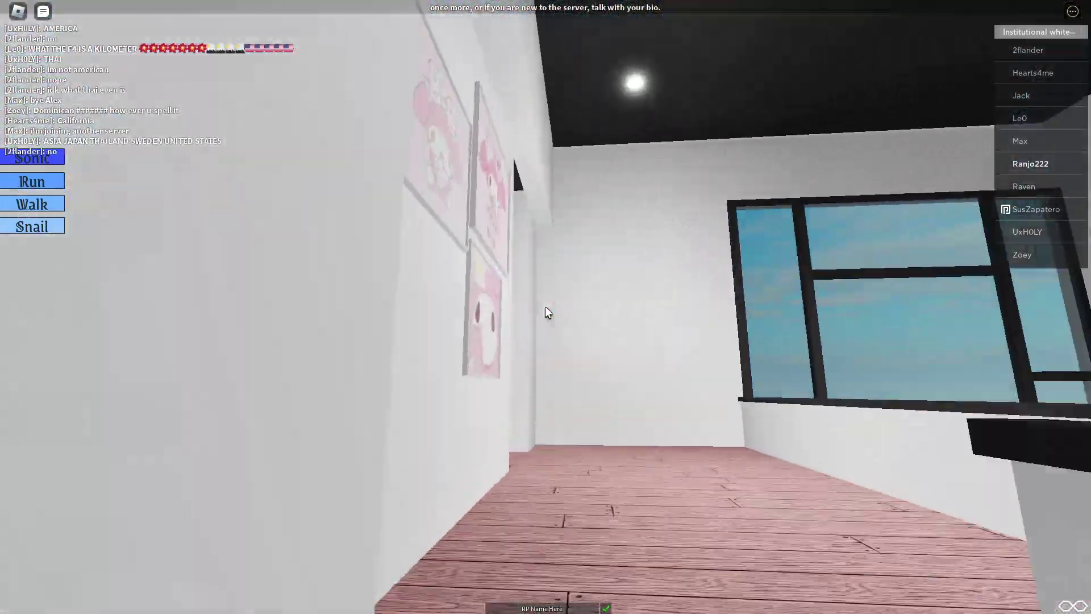
pyautogui.press('Left')
pyautogui.press('Right')
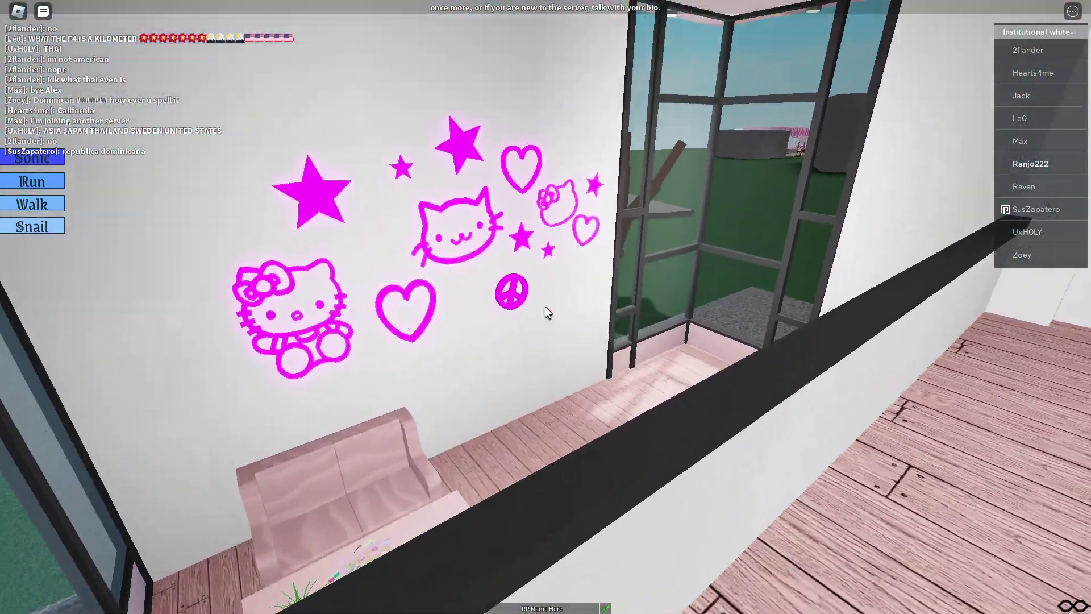
pyautogui.press('Left')
pyautogui.press('Up')
pyautogui.press('Up')
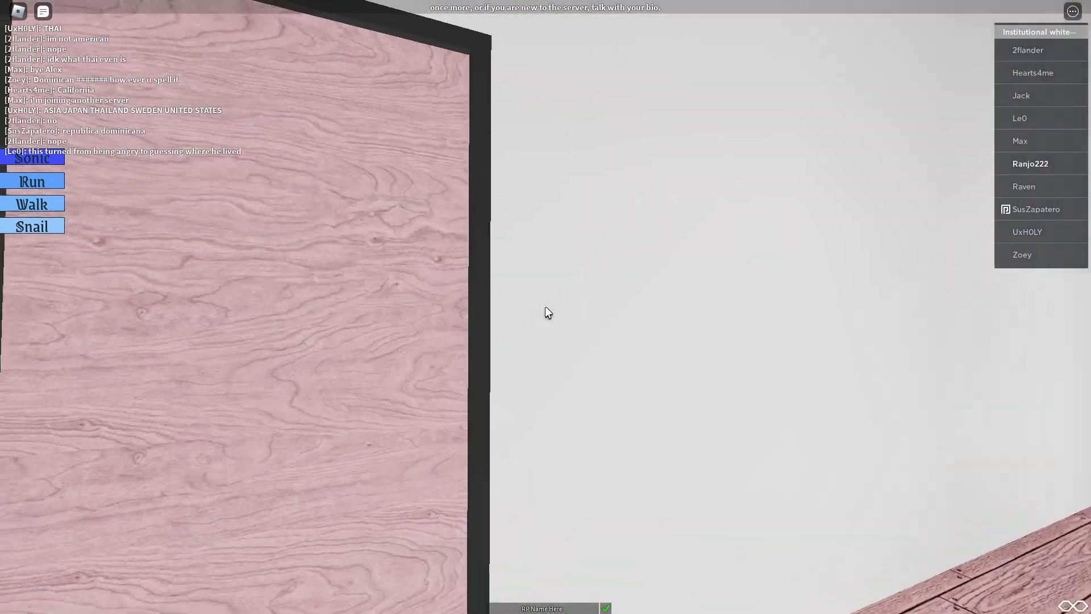
# Enter the bedroom and view the pastel posters, bed, plushies and dresser.
pyautogui.press('Left')
pyautogui.press('Right')
pyautogui.press('Left')
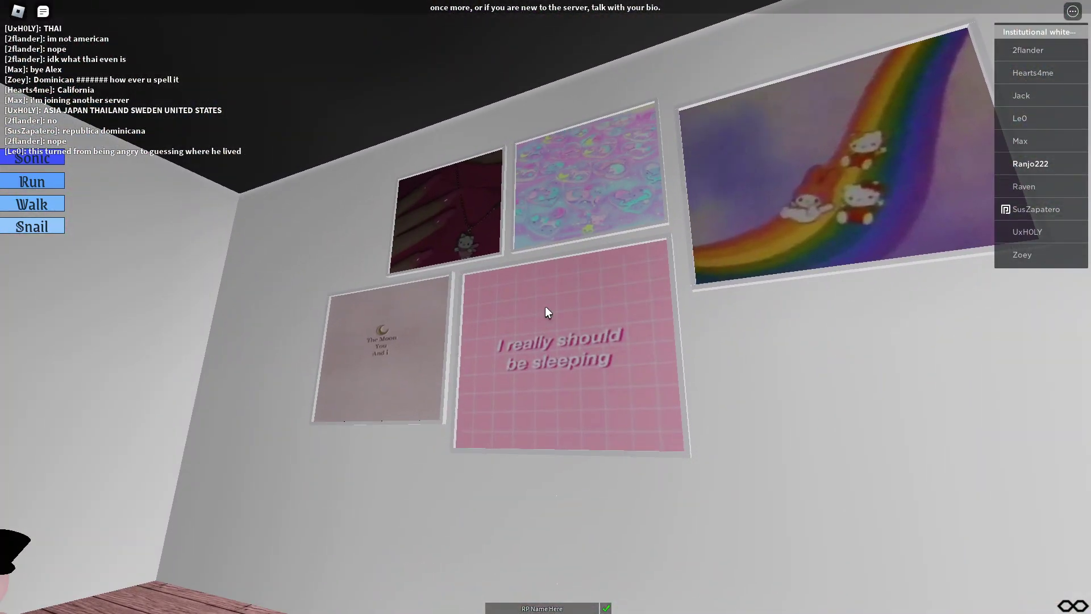
pyautogui.press('Left')
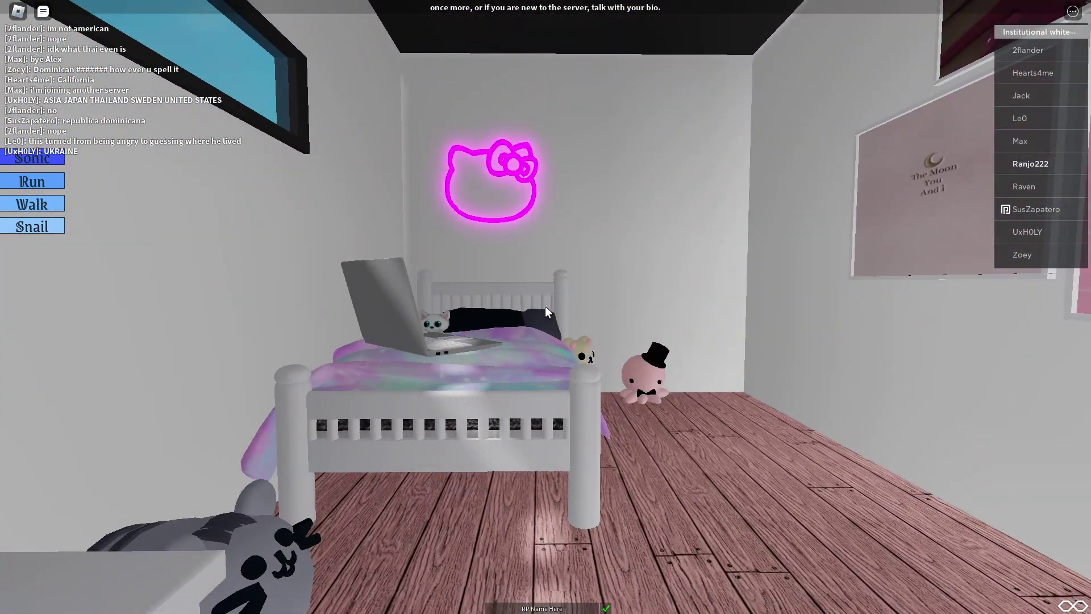
pyautogui.press('Up')
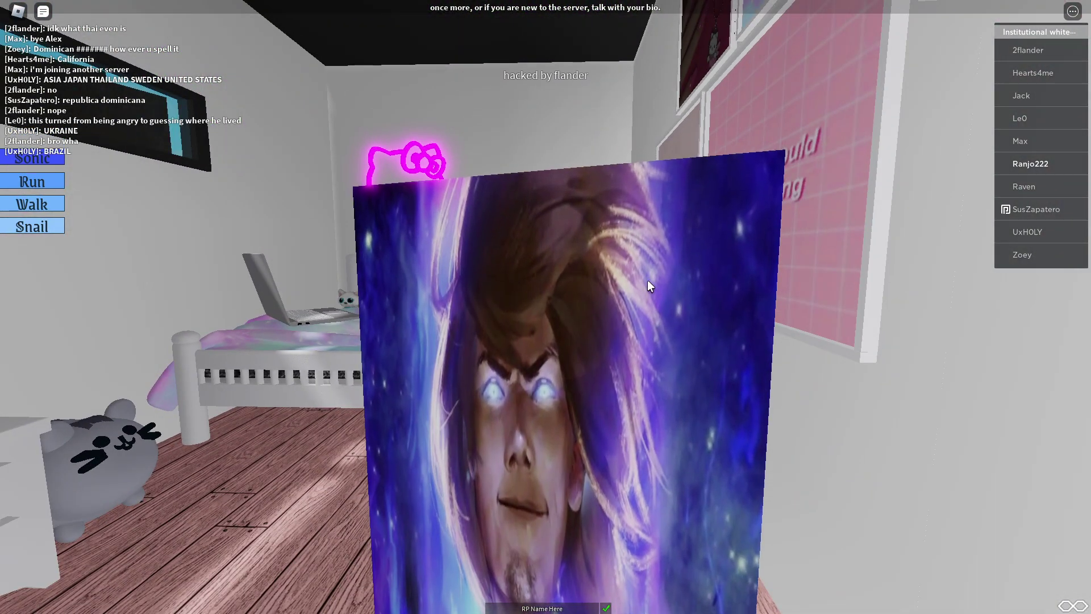
pyautogui.press('Right')
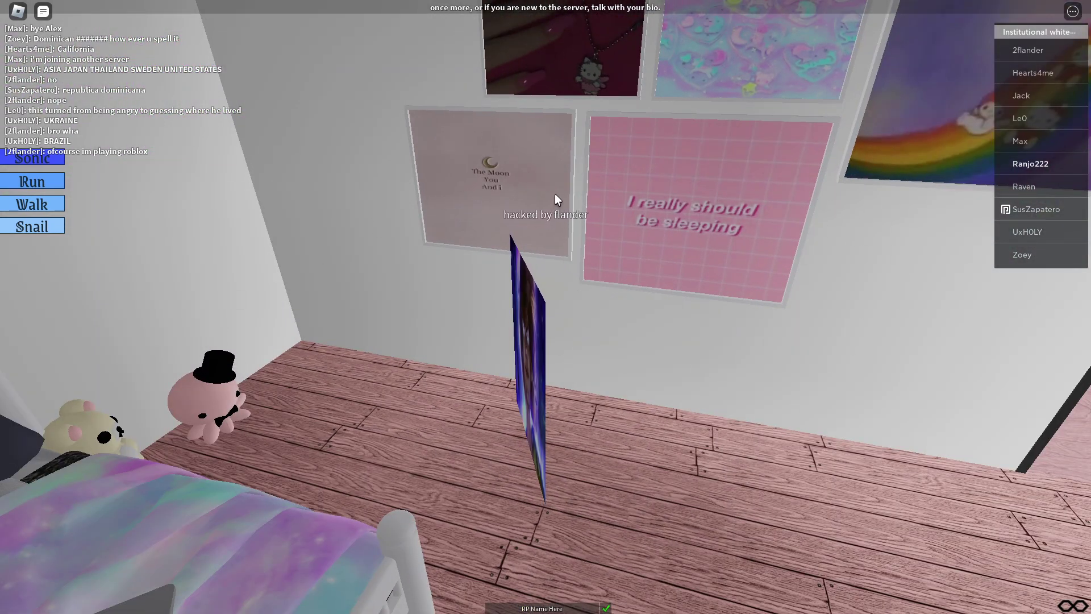
pyautogui.press('Right')
pyautogui.press('Right')
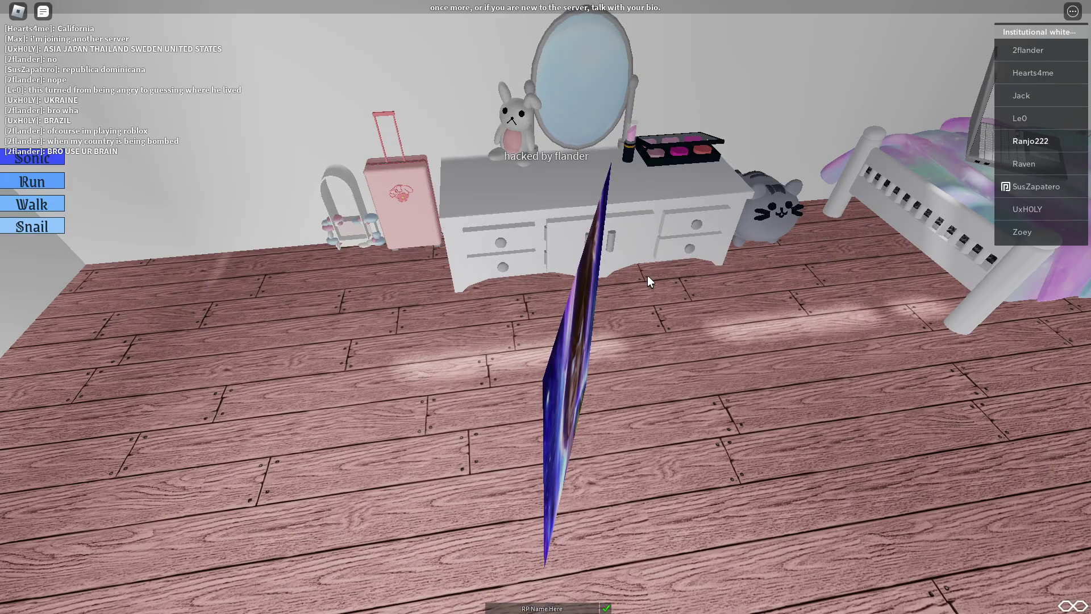
# Swing the view between the bed, dresser, doorway and poster wall.
pyautogui.press('Left')
pyautogui.press('Right')
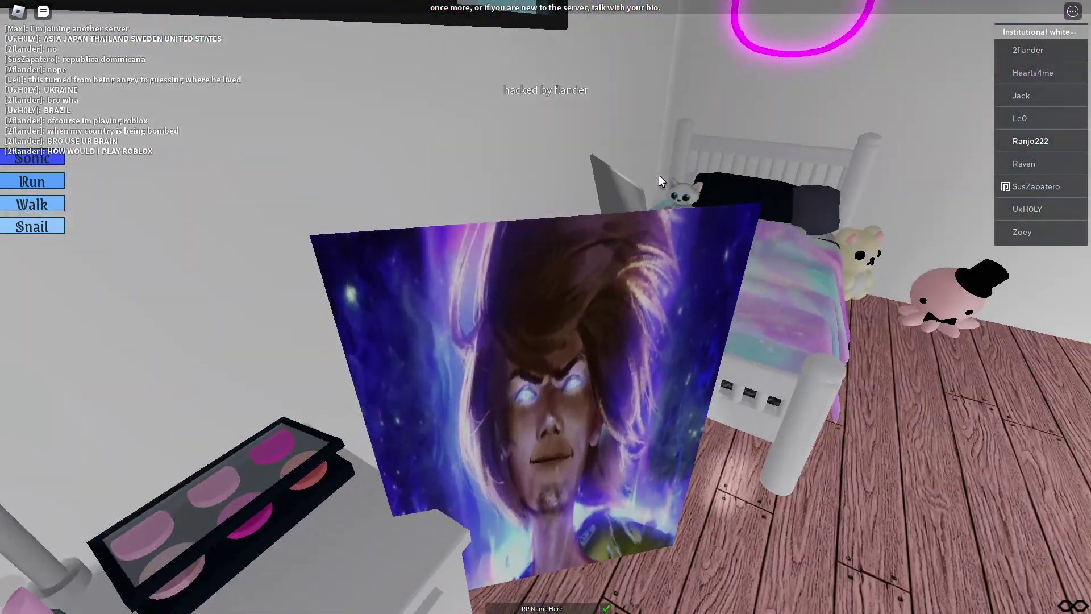
pyautogui.press('Left')
pyautogui.press('Left')
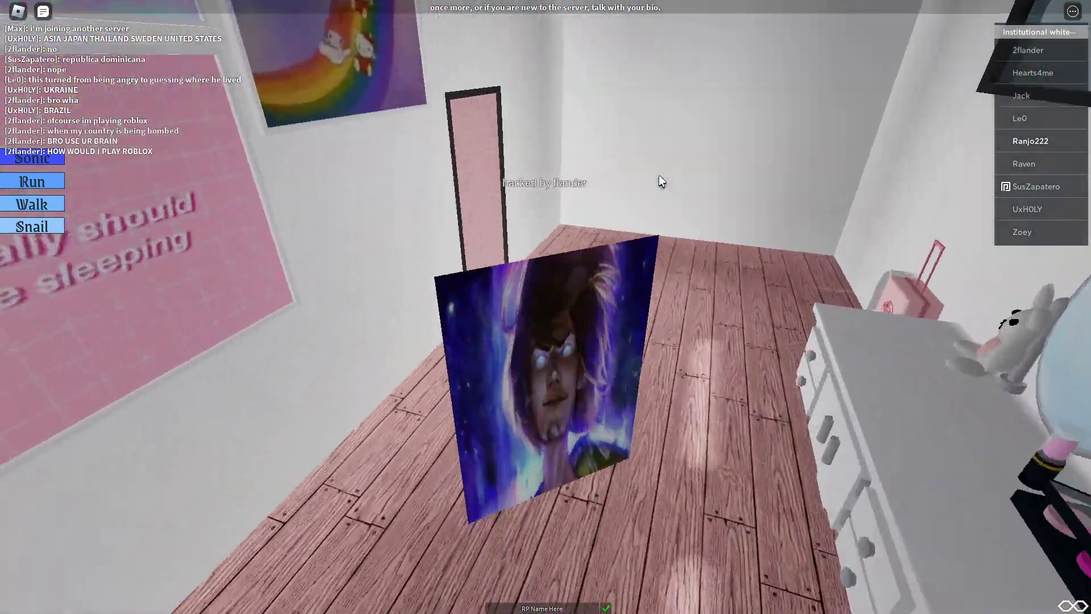
pyautogui.press('Left')
pyautogui.press('Right')
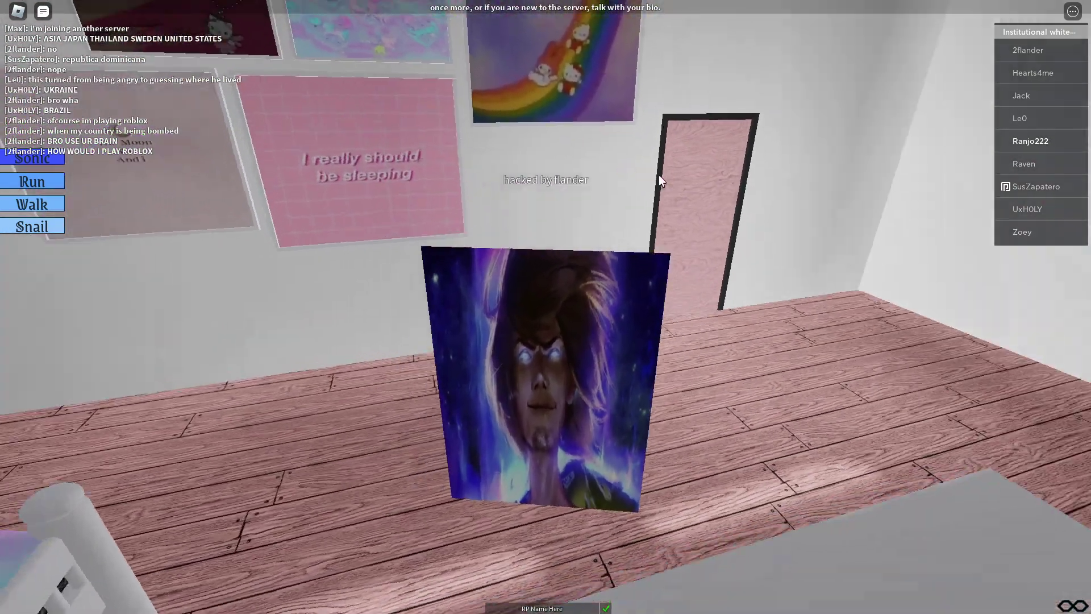
pyautogui.press('Left')
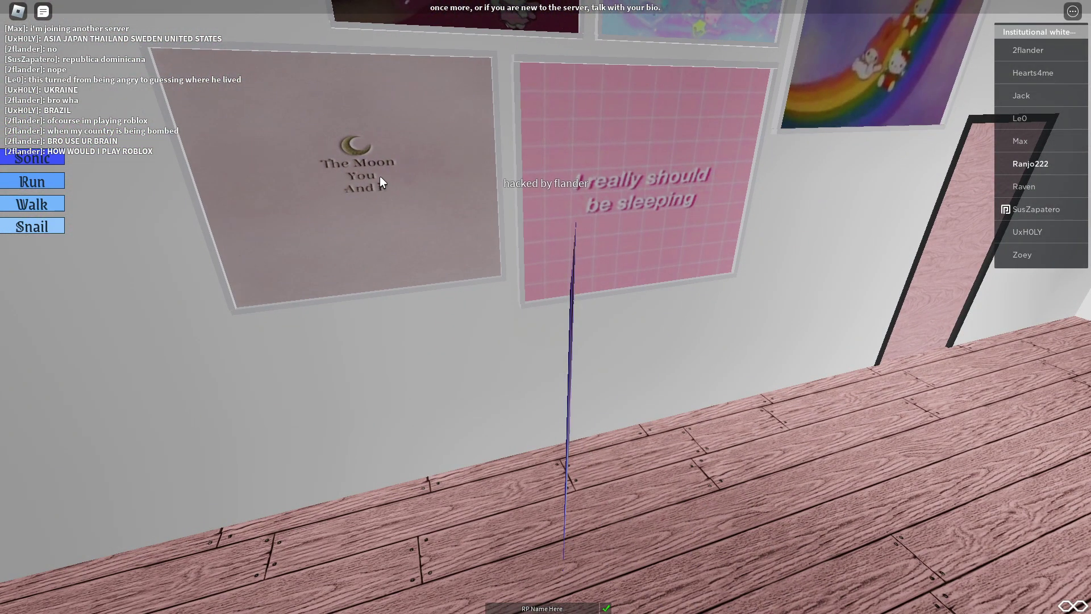
pyautogui.press('Right')
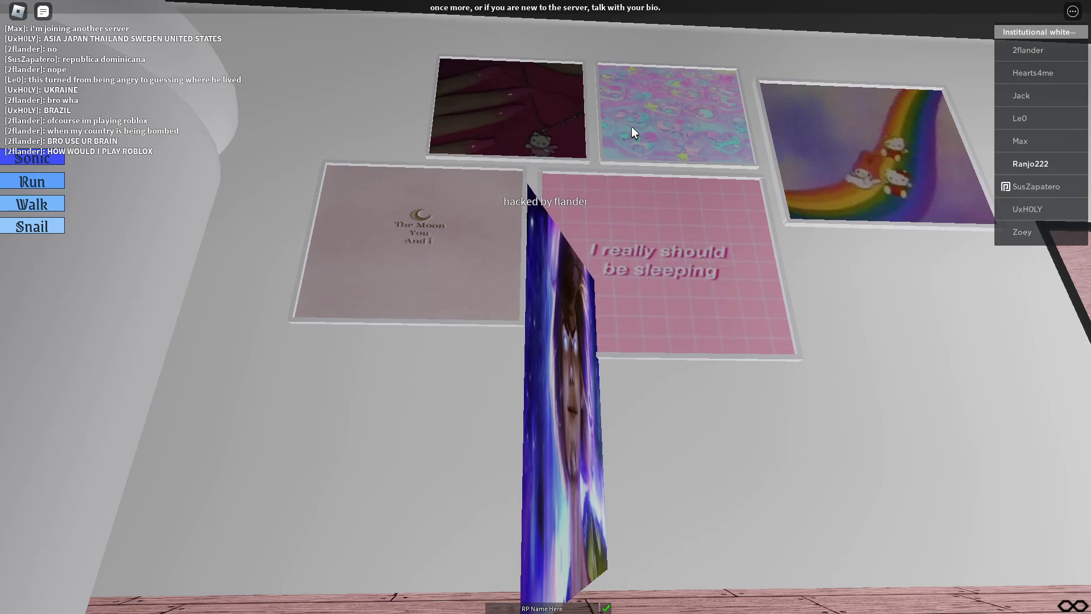
pyautogui.scroll(2, 632, 126)
# Go through the windowed hallway, down the stairs and out onto the grass.
pyautogui.press('Right')
pyautogui.press('w')
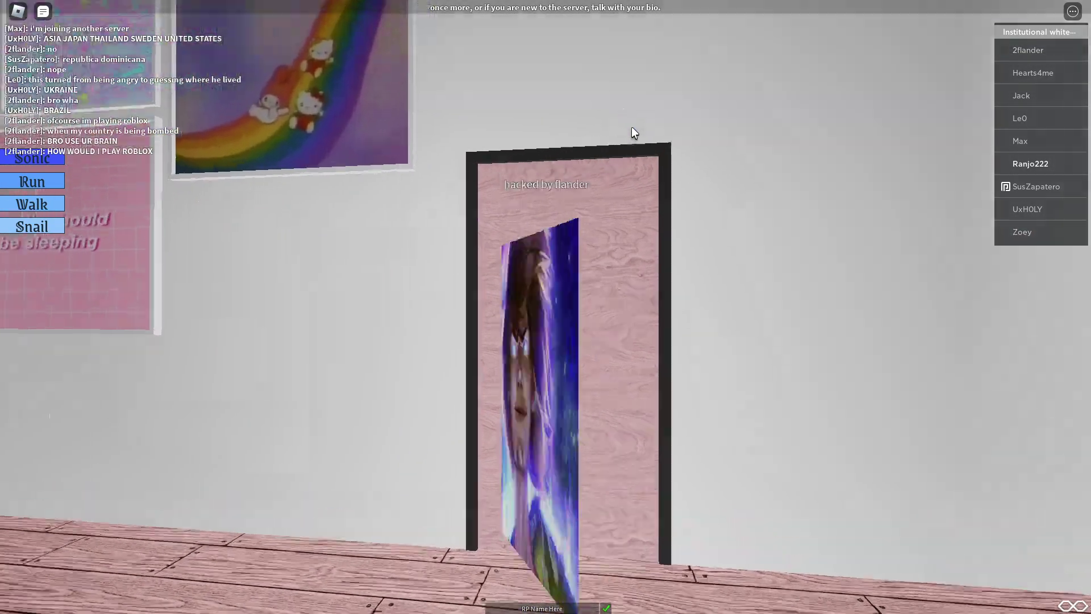
pyautogui.press('Left')
pyautogui.press('Right')
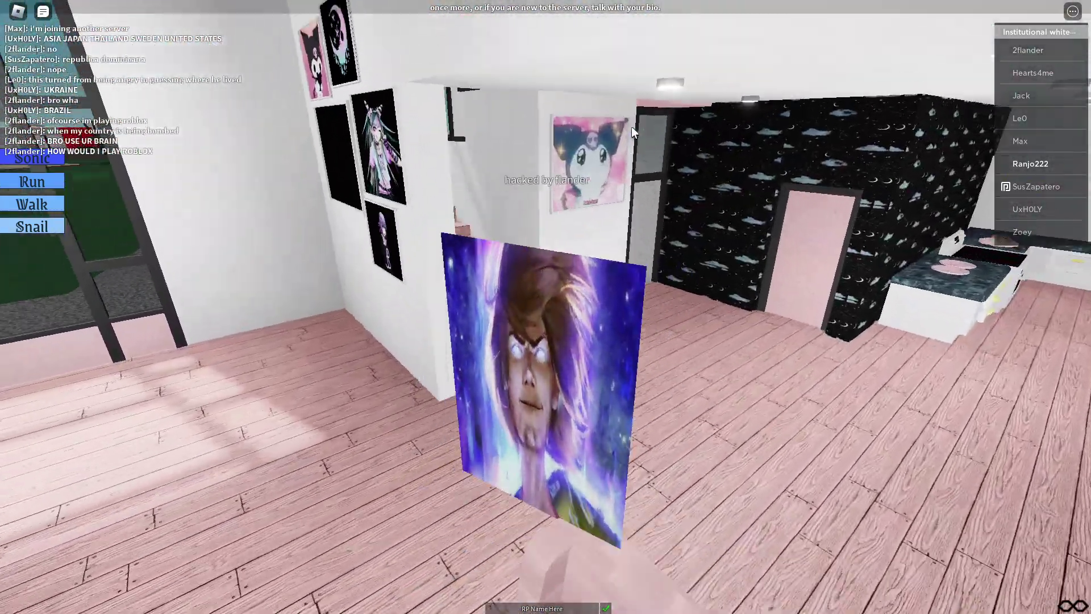
pyautogui.press('Left')
# Cross the wide lawn toward town, reaching the fountain beside the Kawaii Cafe.
pyautogui.press('w')
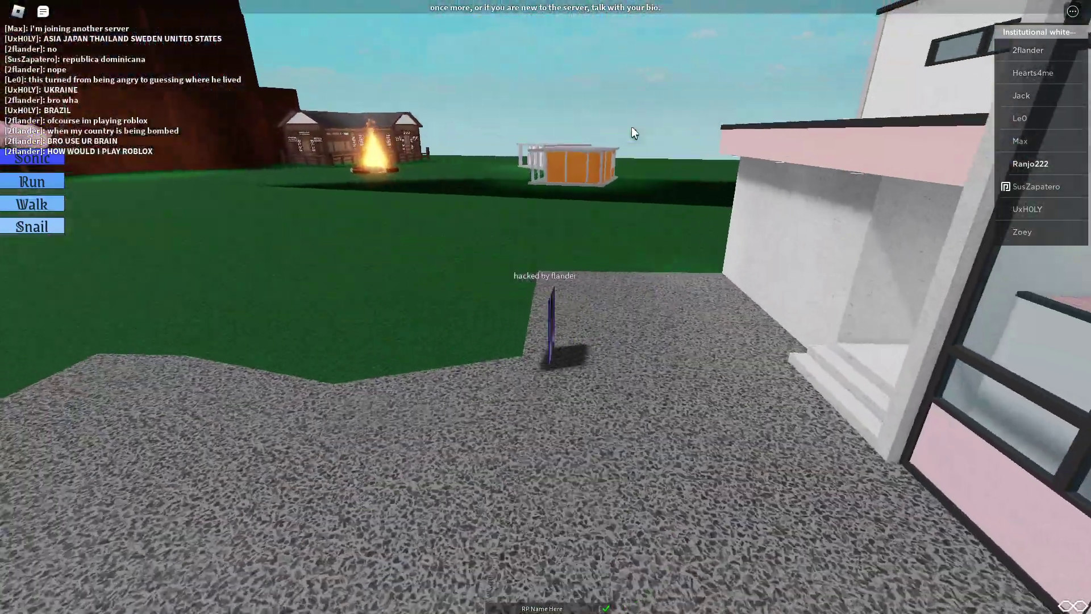
pyautogui.press('Left')
pyautogui.scroll(-5, 632, 126)
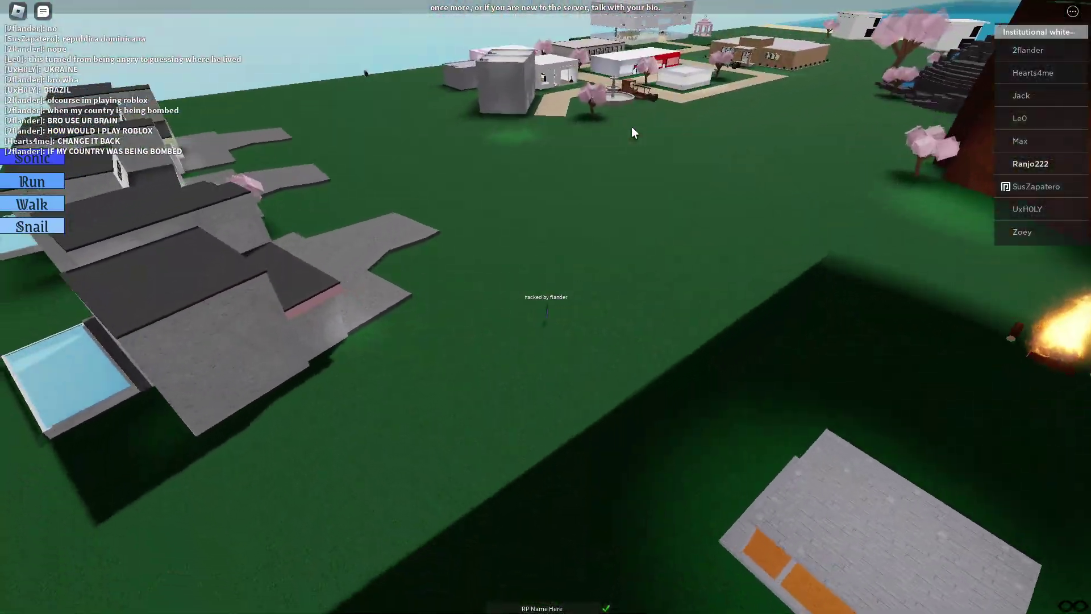
pyautogui.press('w')
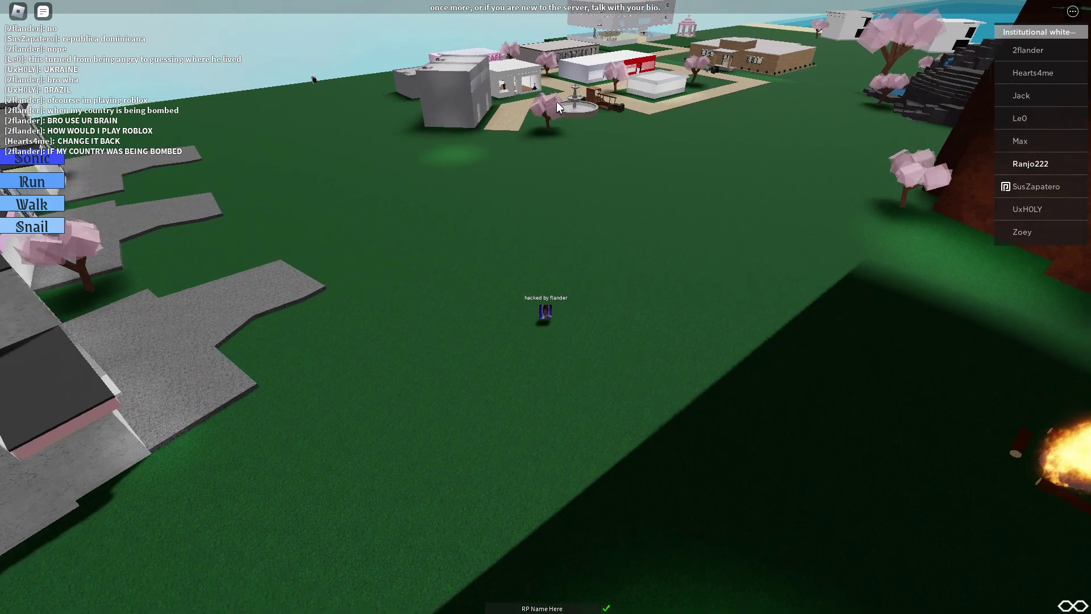
pyautogui.press('w')
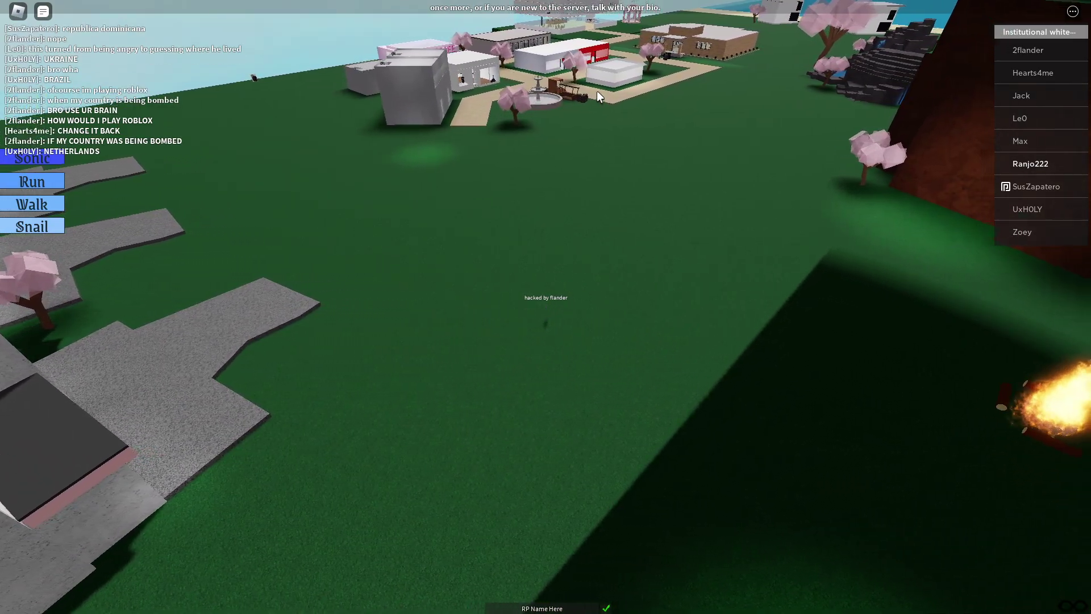
pyautogui.press('Left')
pyautogui.press('w')
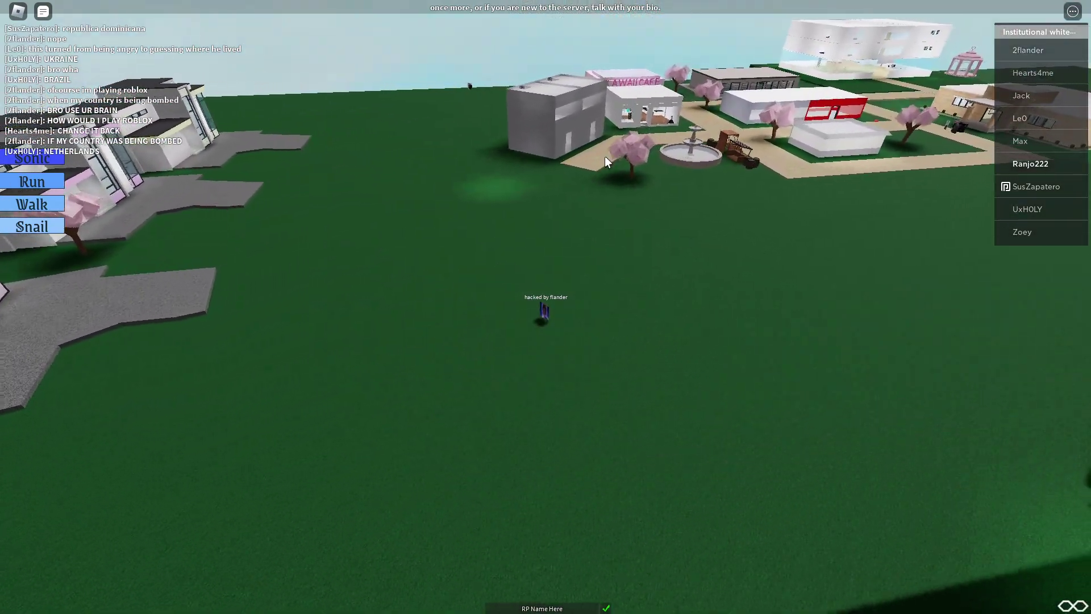
pyautogui.press('Right')
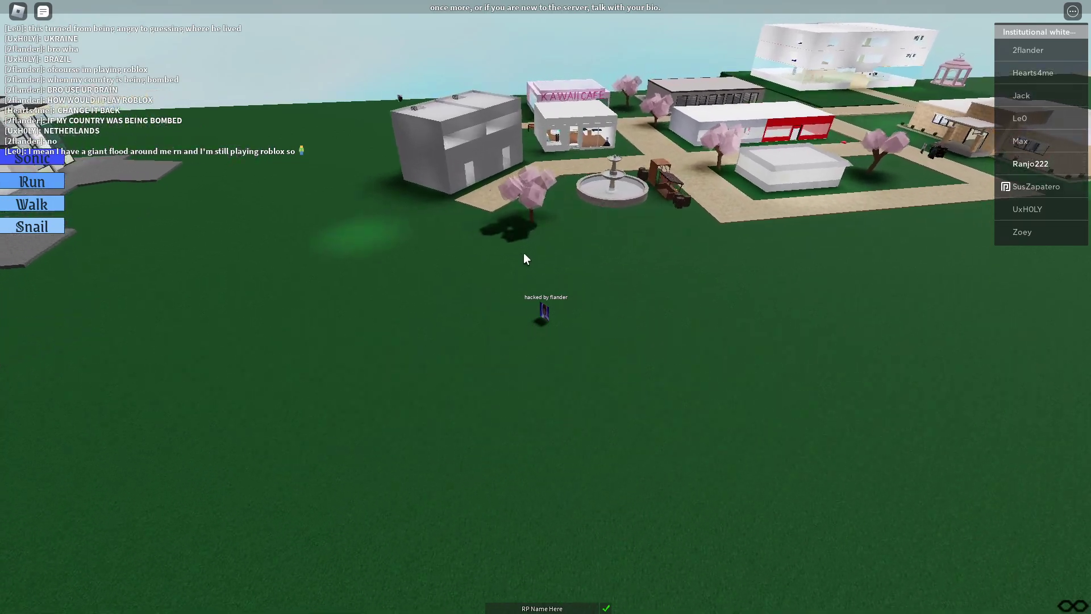
pyautogui.press('w')
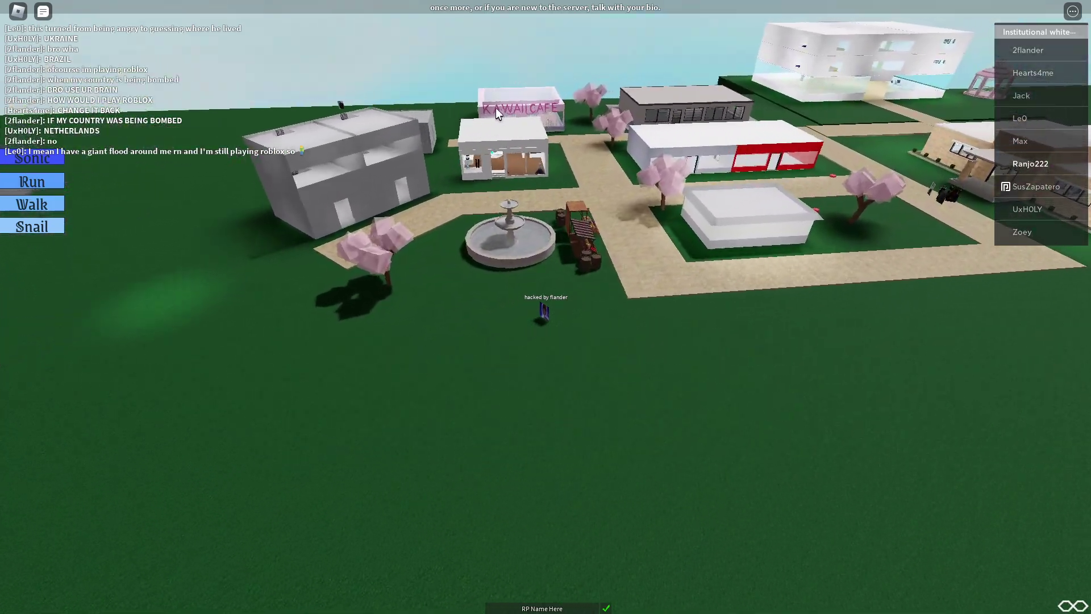
pyautogui.scroll(2, 467, 178)
pyautogui.scroll(3, 578, 232)
pyautogui.scroll(3, 574, 225)
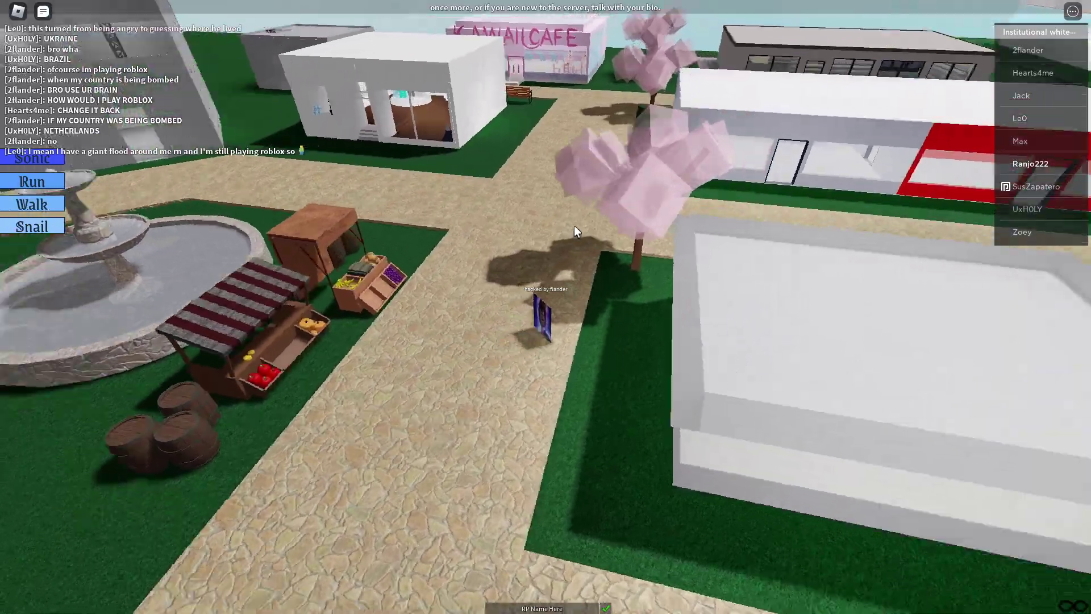
pyautogui.scroll(3, 573, 225)
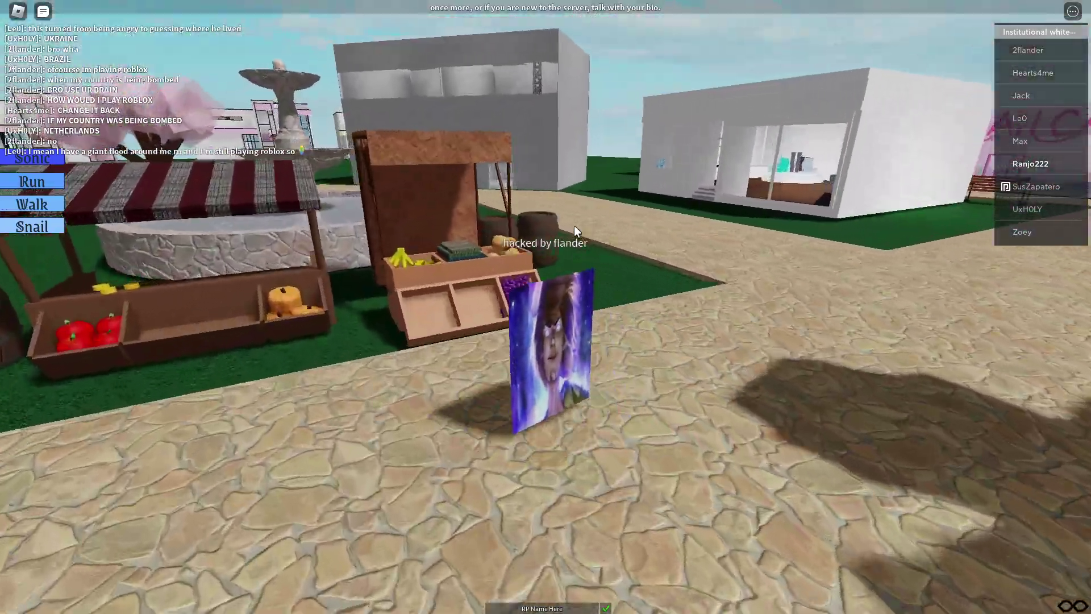
pyautogui.scroll(3, 574, 225)
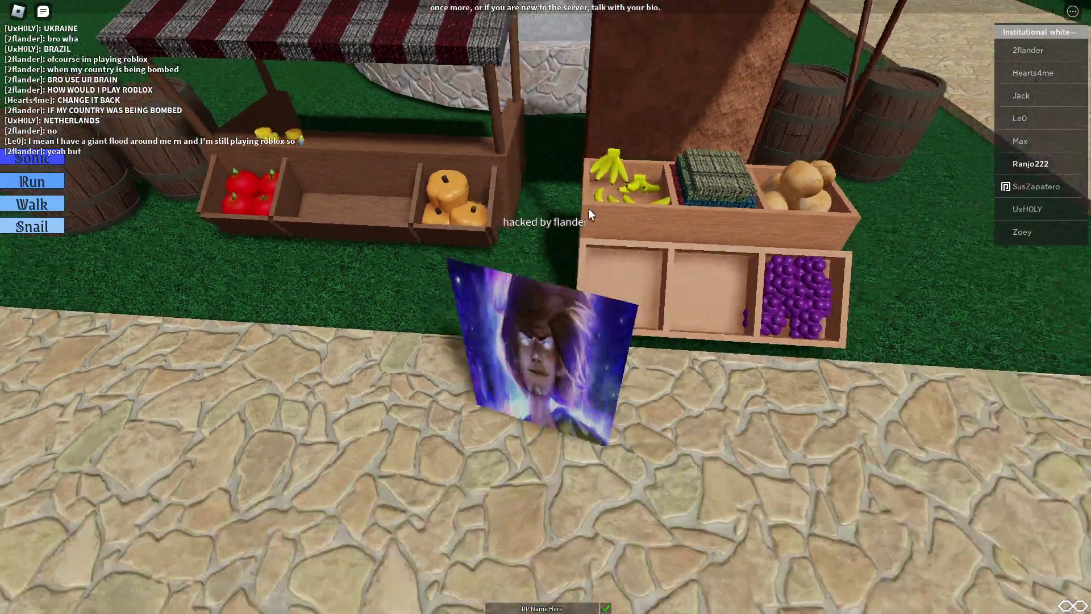
pyautogui.scroll(3, 571, 205)
# Inspect the grape crate at the fruit stand, then cross to the red-and-white building.
pyautogui.press('w')
pyautogui.press('s')
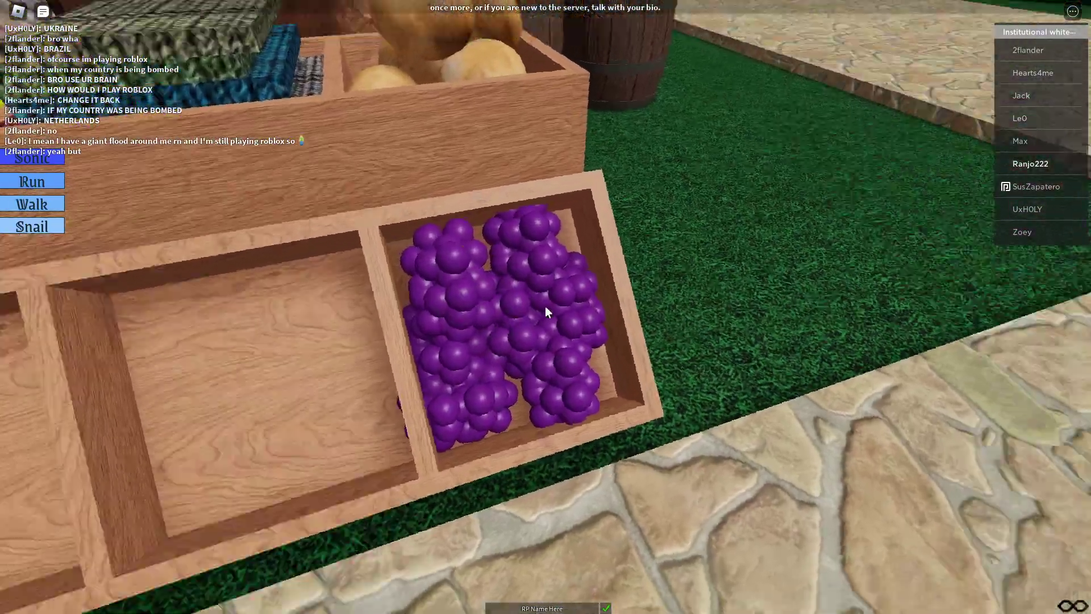
pyautogui.press('w')
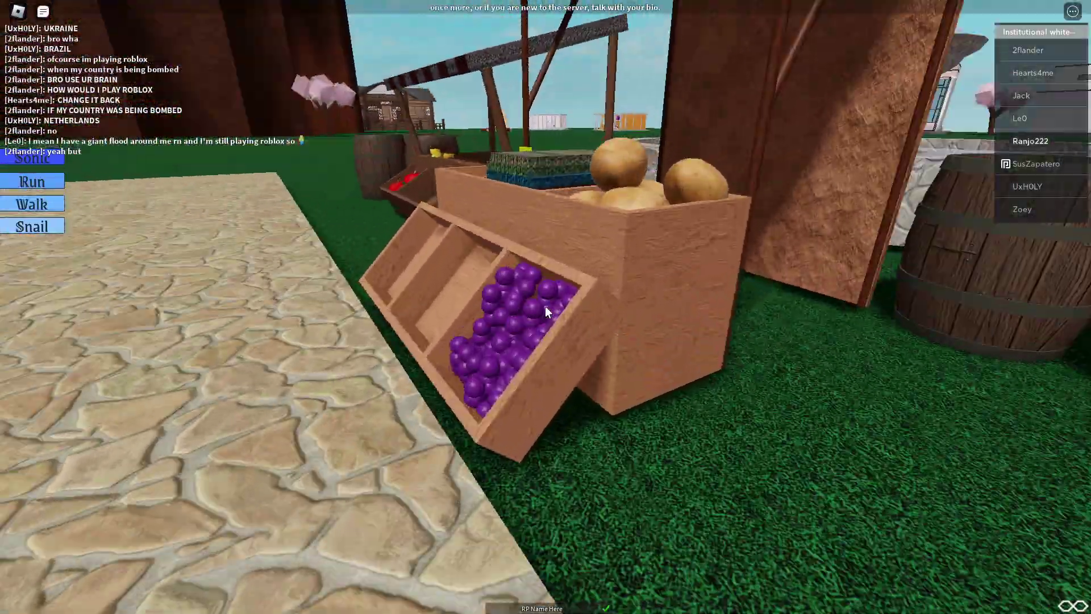
pyautogui.press('w')
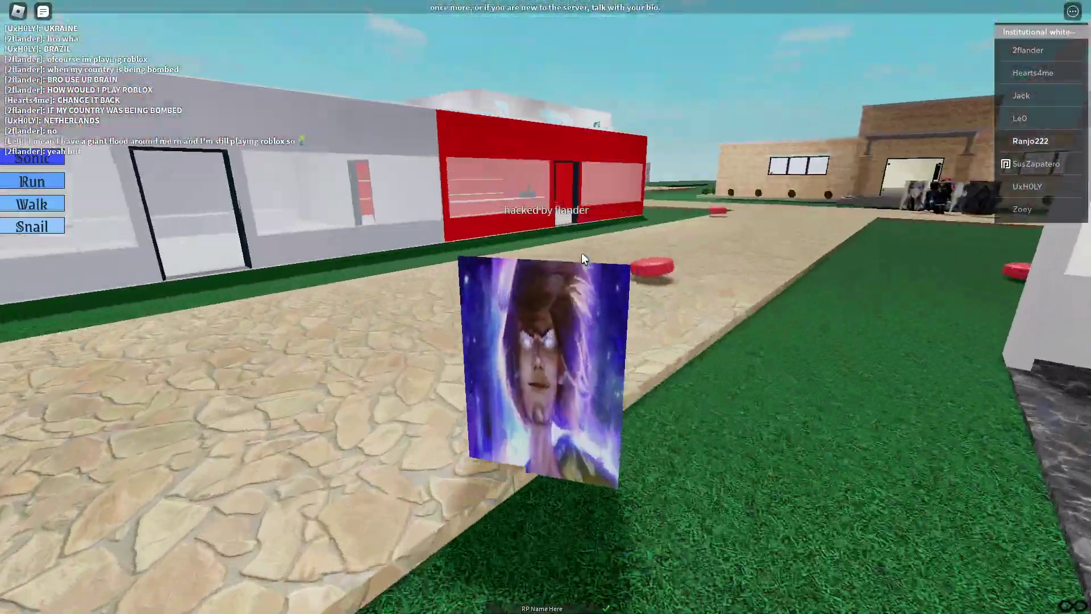
pyautogui.scroll(-5, 581, 252)
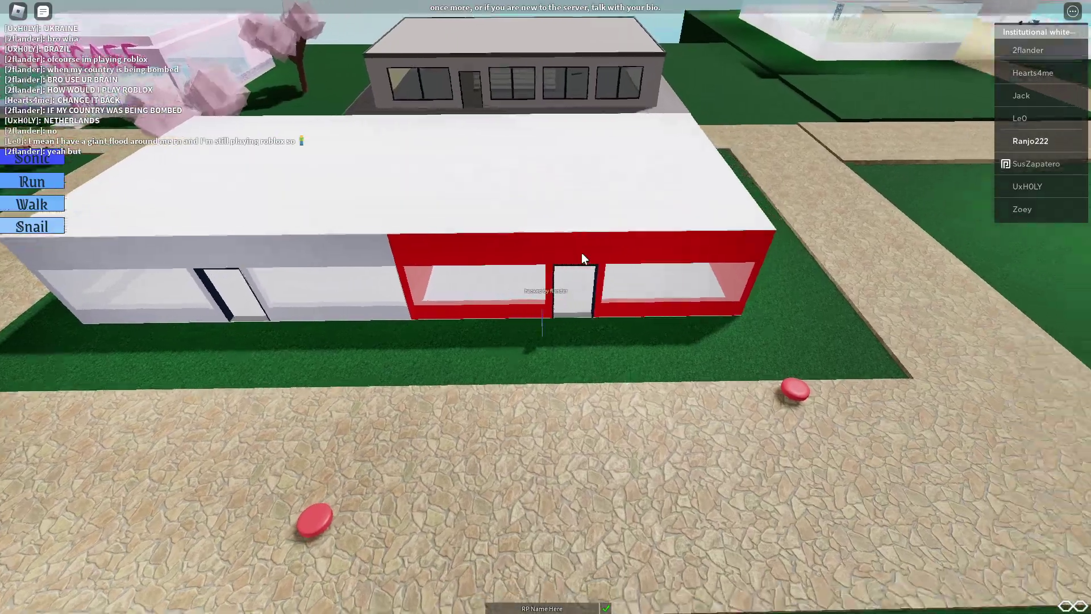
pyautogui.scroll(-3, 581, 252)
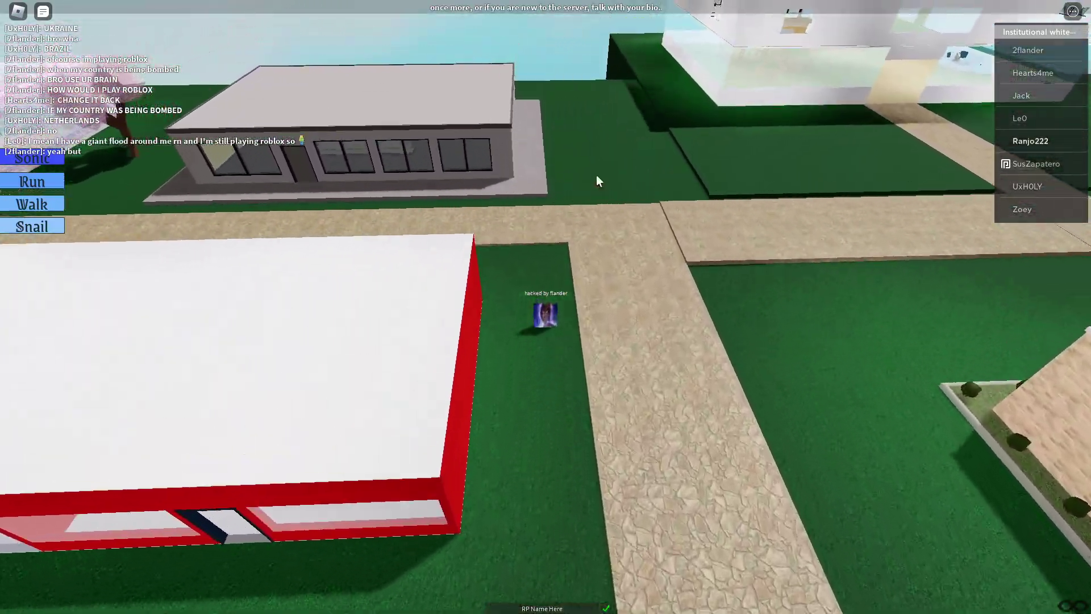
pyautogui.scroll(3, 621, 200)
pyautogui.scroll(5, 621, 201)
# Walk through the dark interior with bleachers and back onto the stone path.
pyautogui.press('w')
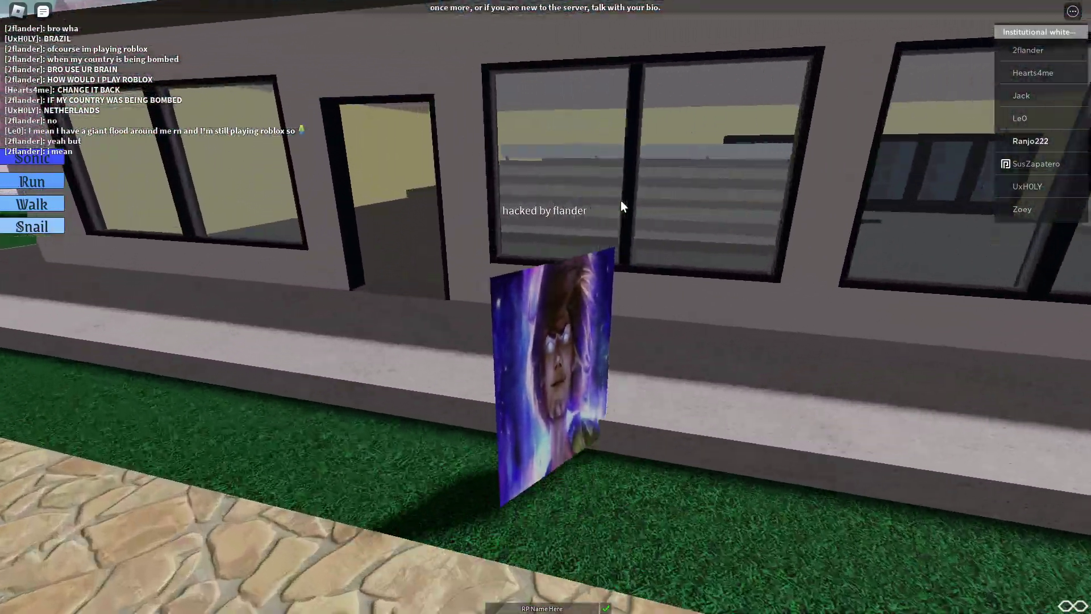
pyautogui.press('w')
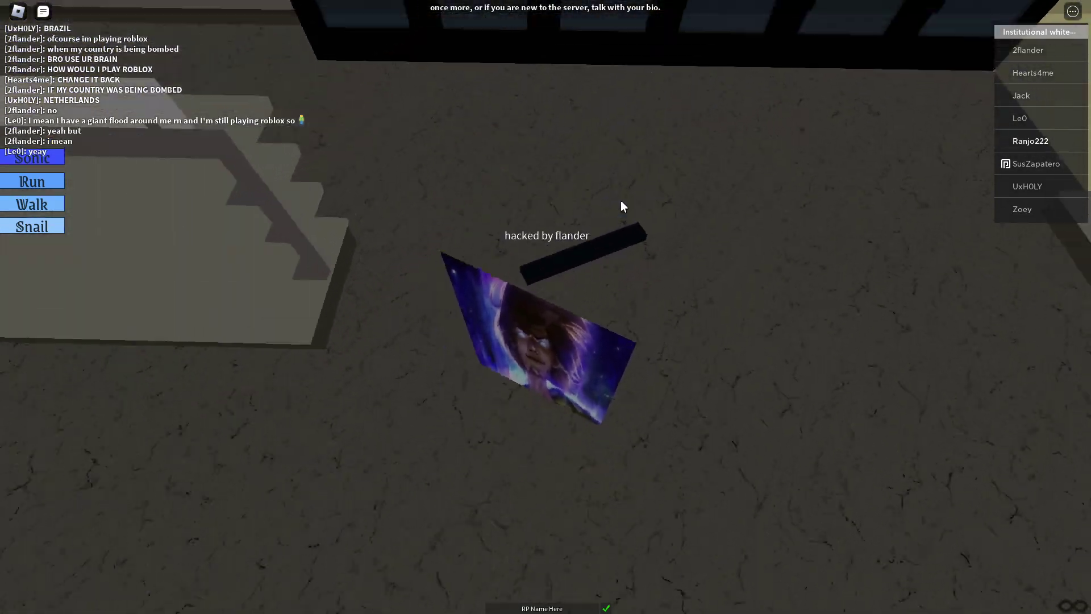
pyautogui.press('w')
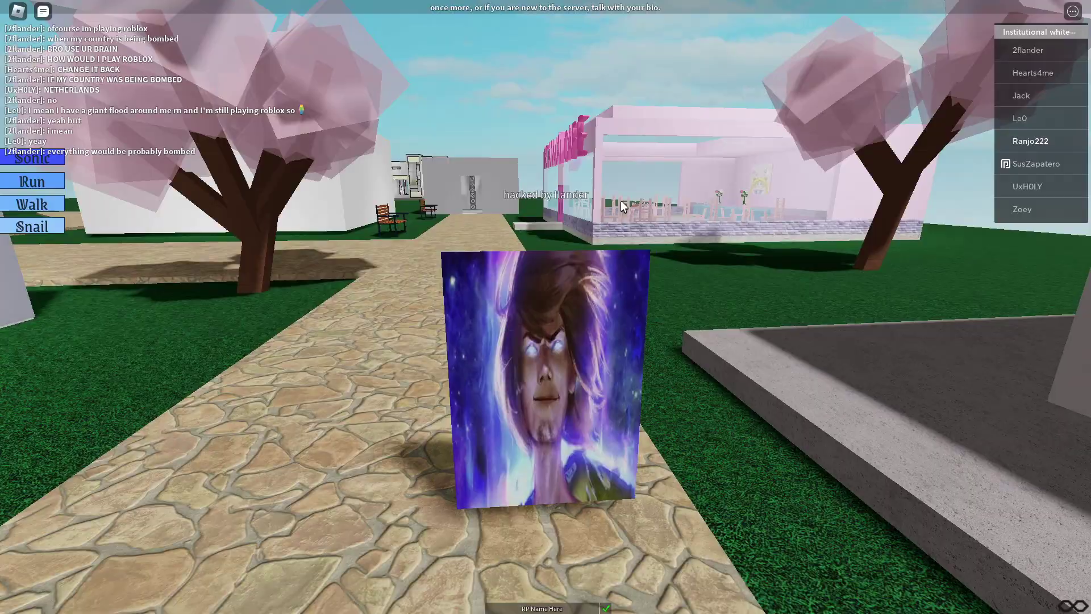
pyautogui.scroll(-3, 621, 200)
pyautogui.scroll(-10, 620, 200)
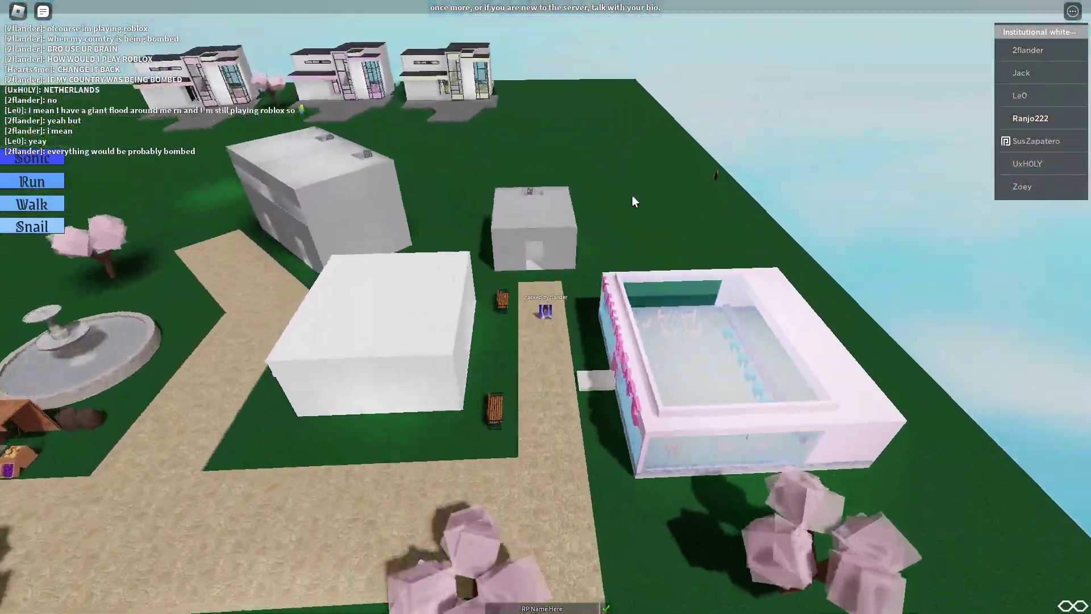
pyautogui.scroll(10, 632, 194)
# Pan across the modern houses, campfire and cabins, then walk toward them.
pyautogui.press('Right')
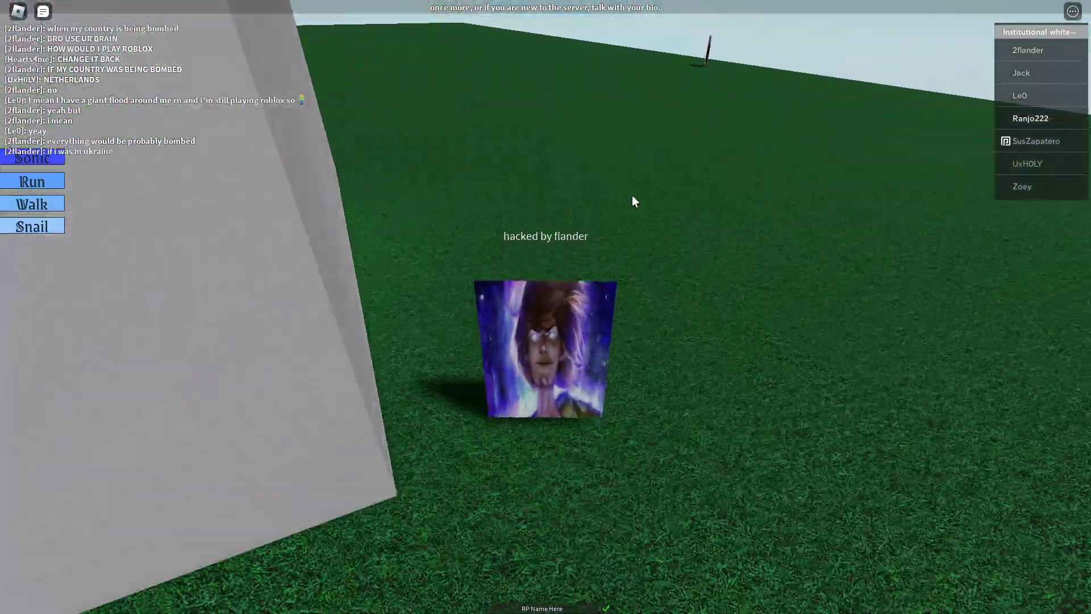
pyautogui.press('Left')
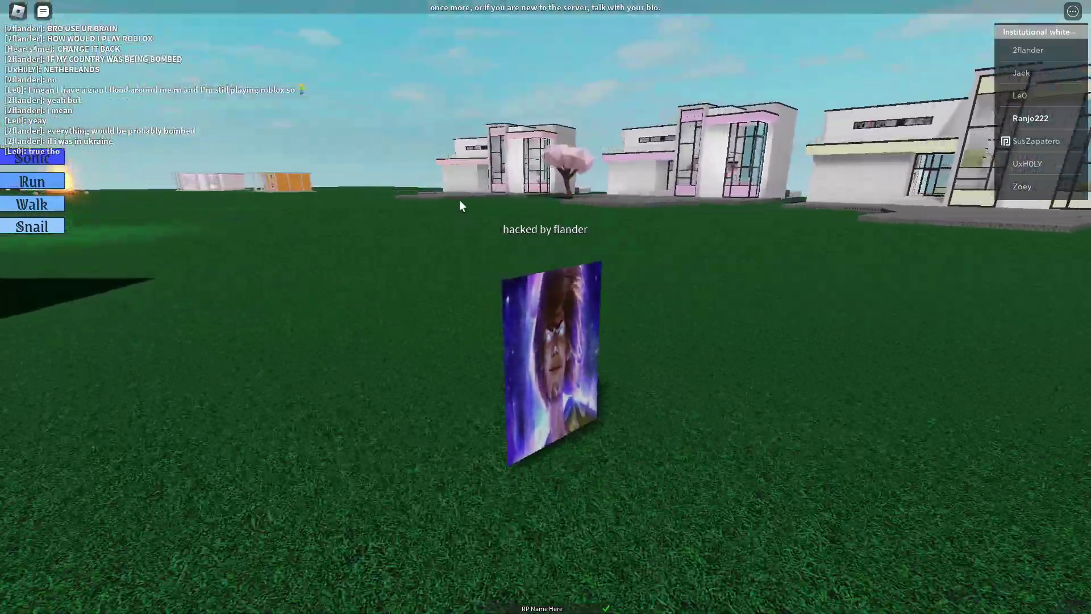
pyautogui.press('Left')
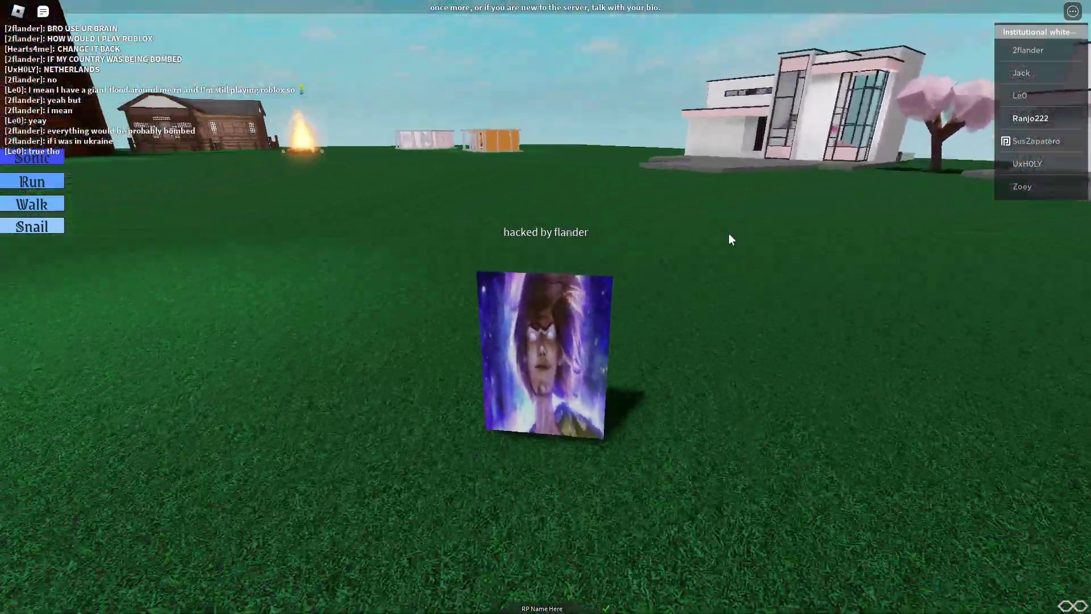
pyautogui.scroll(-3, 728, 239)
pyautogui.scroll(-2, 729, 240)
pyautogui.press('Right')
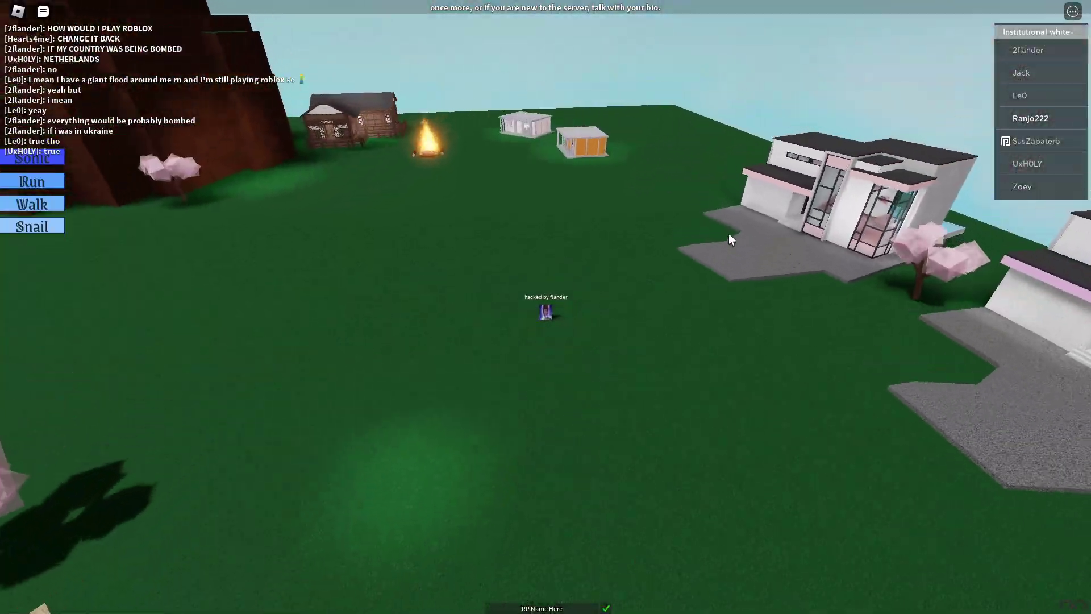
pyautogui.scroll(3, 729, 239)
pyautogui.scroll(2, 728, 240)
pyautogui.press('w')
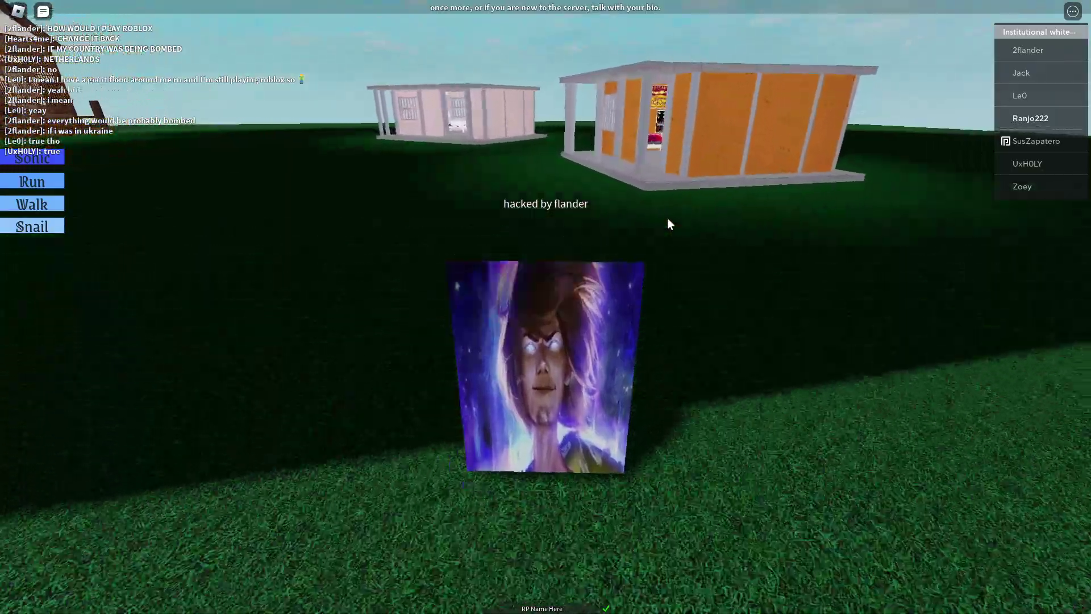
pyautogui.scroll(5, 667, 224)
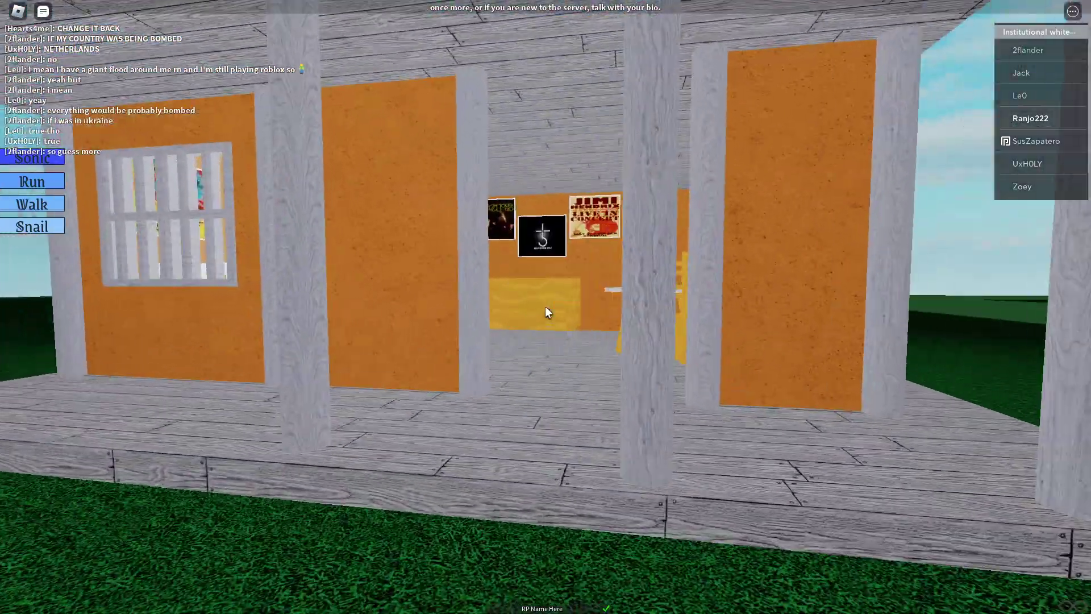
# Visit the orange cabin's tie-dye bedroom, then head back out toward the pink cabin.
pyautogui.press('w')
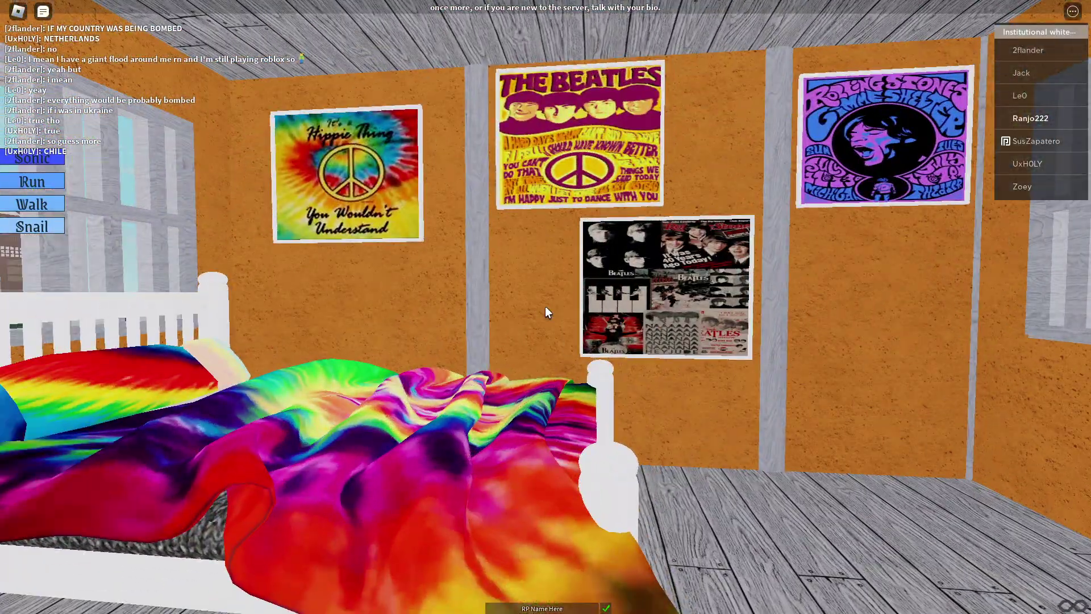
pyautogui.press('w')
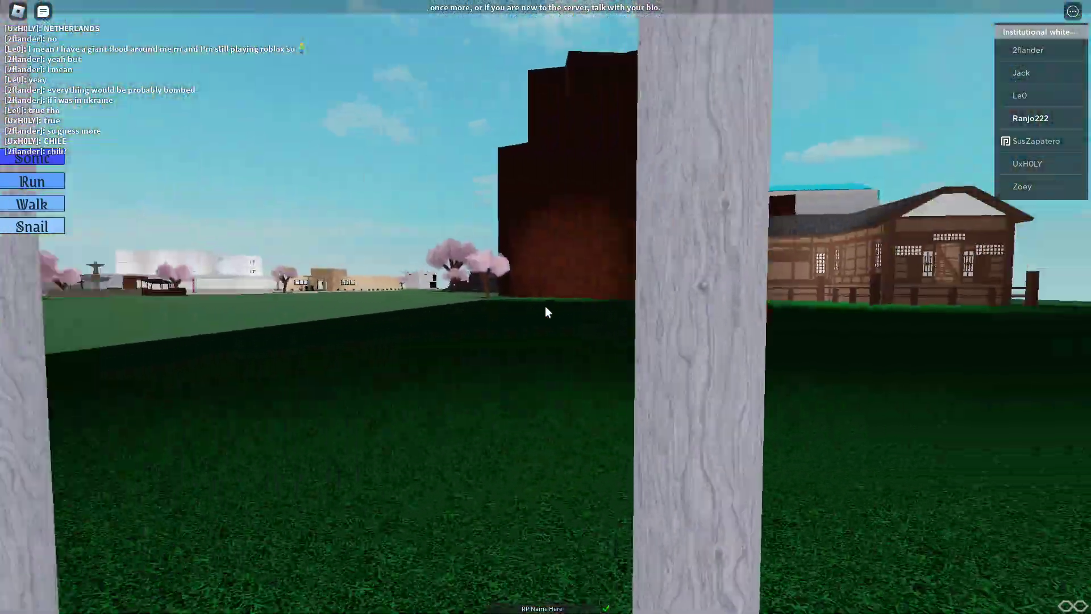
pyautogui.press('Right')
# Look around the pink cabin's room, then step out to face the wooden house.
pyautogui.press('w')
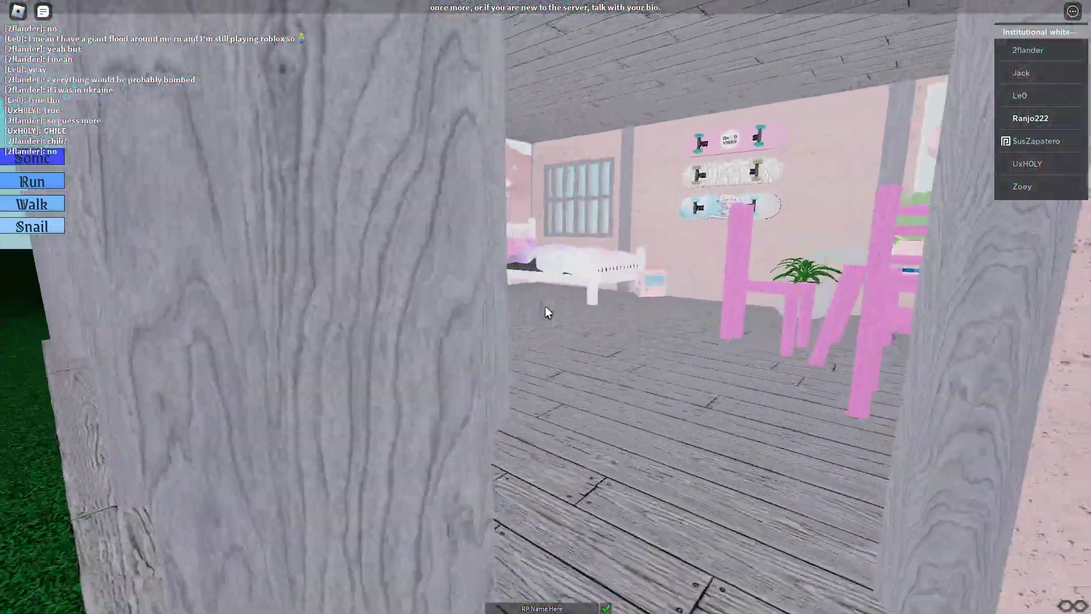
pyautogui.press('w')
pyautogui.press('Right')
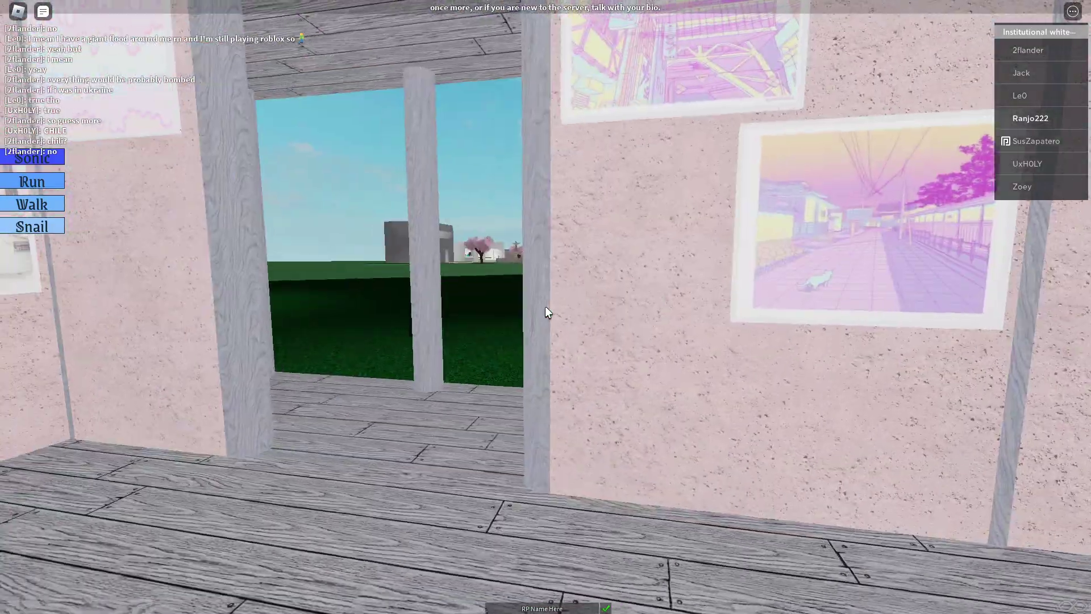
pyautogui.press('w')
pyautogui.press('Left')
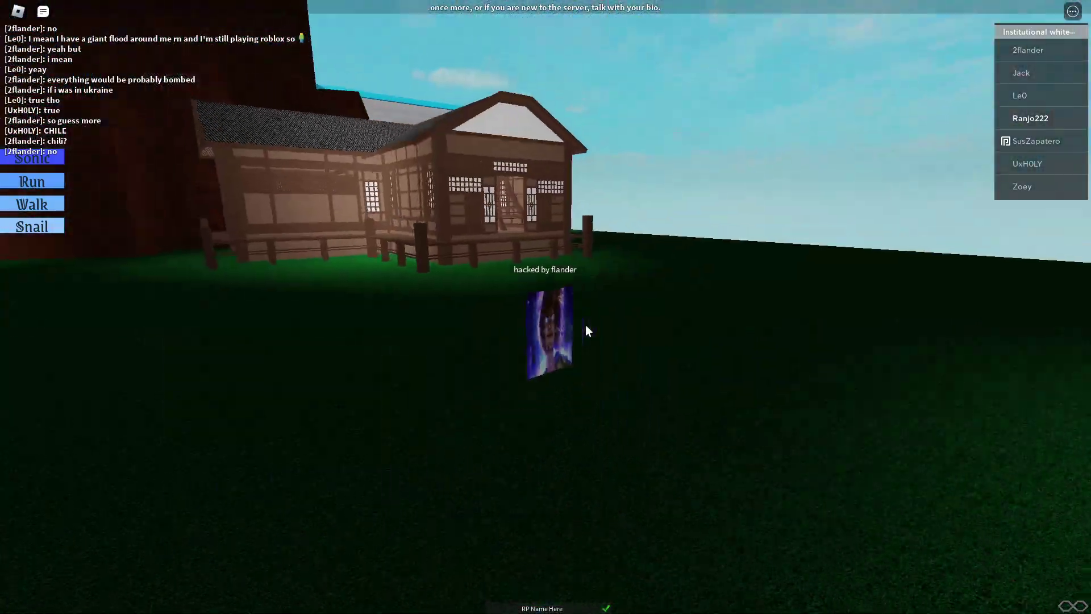
pyautogui.scroll(-5, 585, 331)
# Survey the houses, campfire and cave building, then walk into the wooden house.
pyautogui.press('Left')
pyautogui.press('Left')
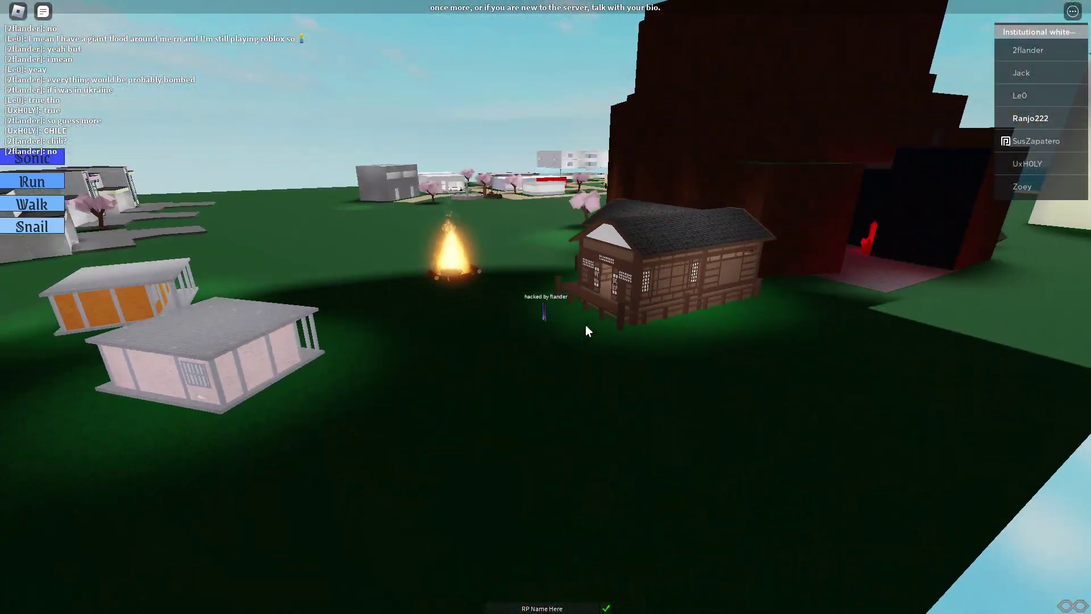
pyautogui.press('Right')
pyautogui.press('pagedown')
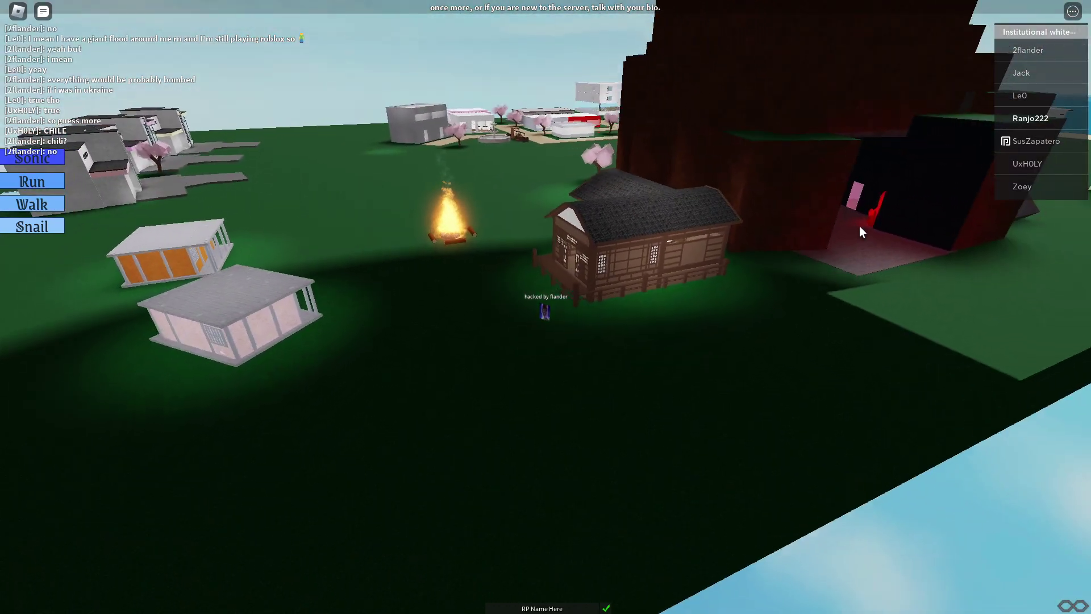
pyautogui.scroll(2, 680, 295)
pyautogui.scroll(5, 440, 286)
pyautogui.scroll(2, 437, 284)
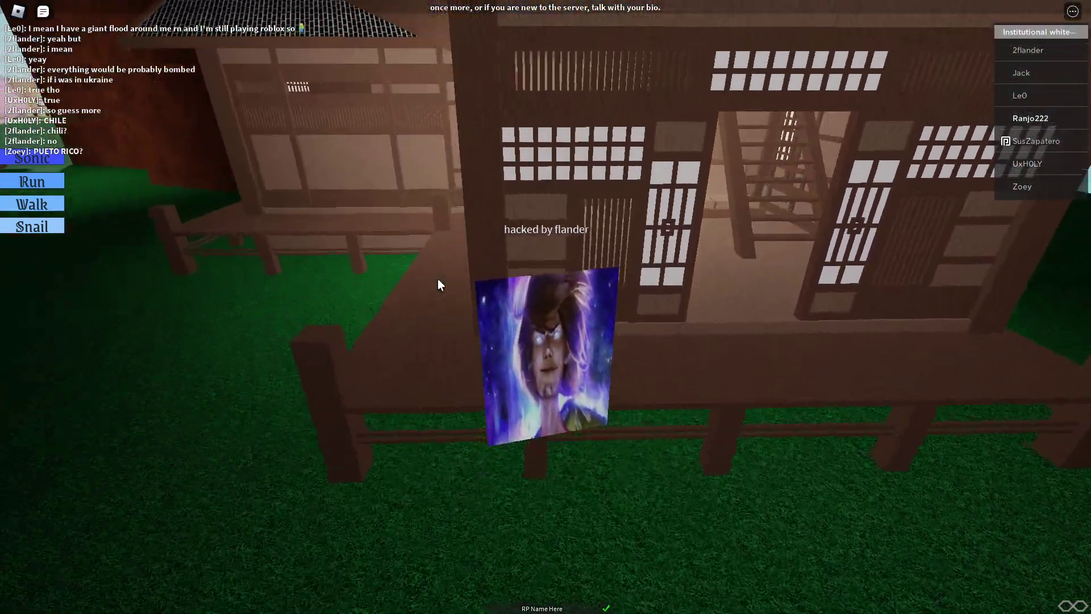
pyautogui.press('w')
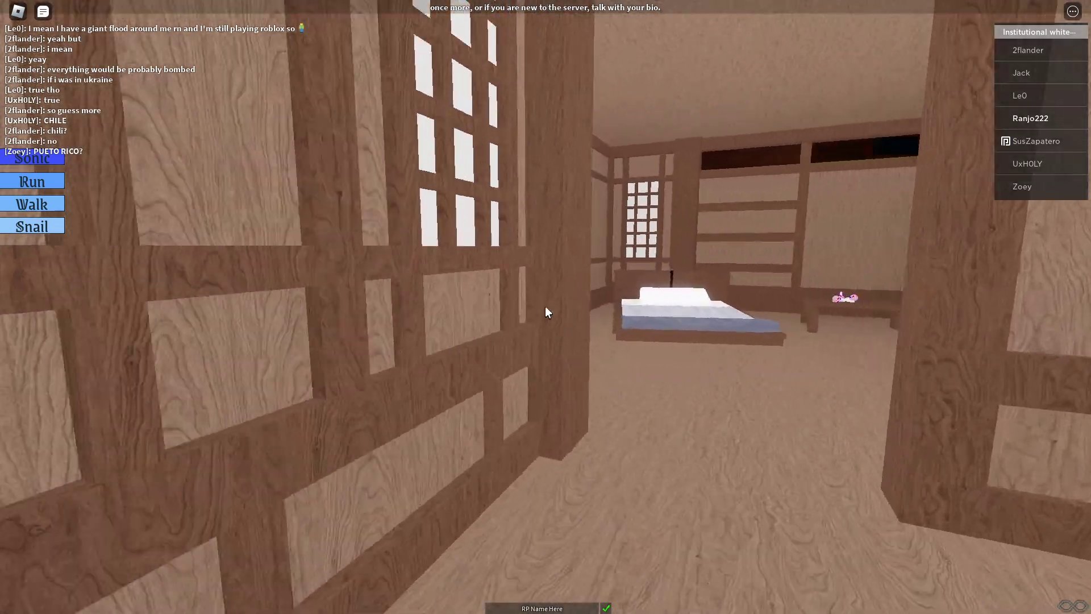
# Inspect the pink object on the bedroom's low table and the bed.
pyautogui.press('w')
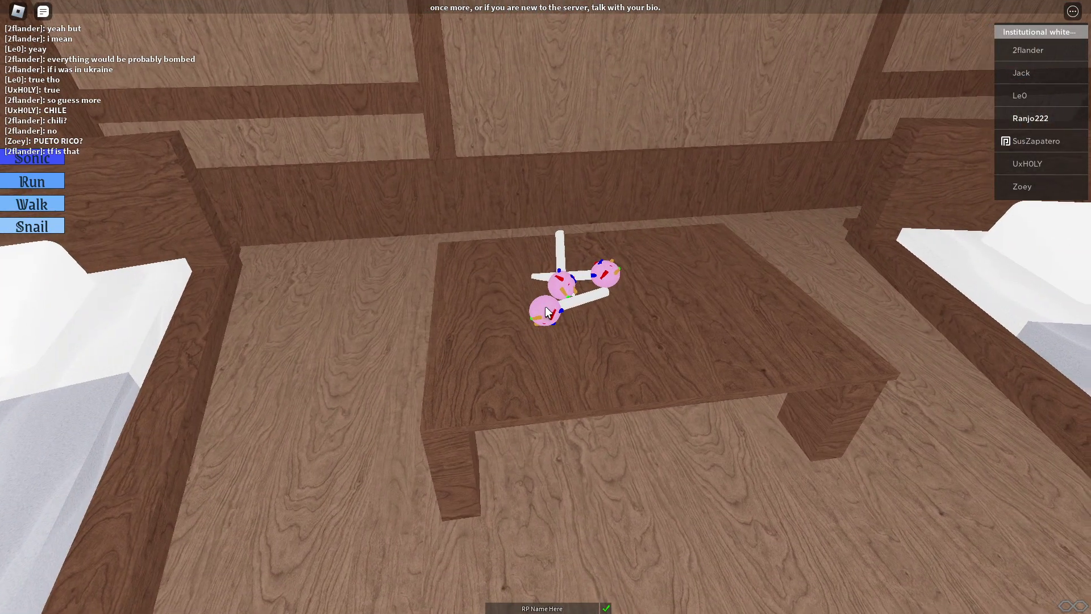
pyautogui.press('w')
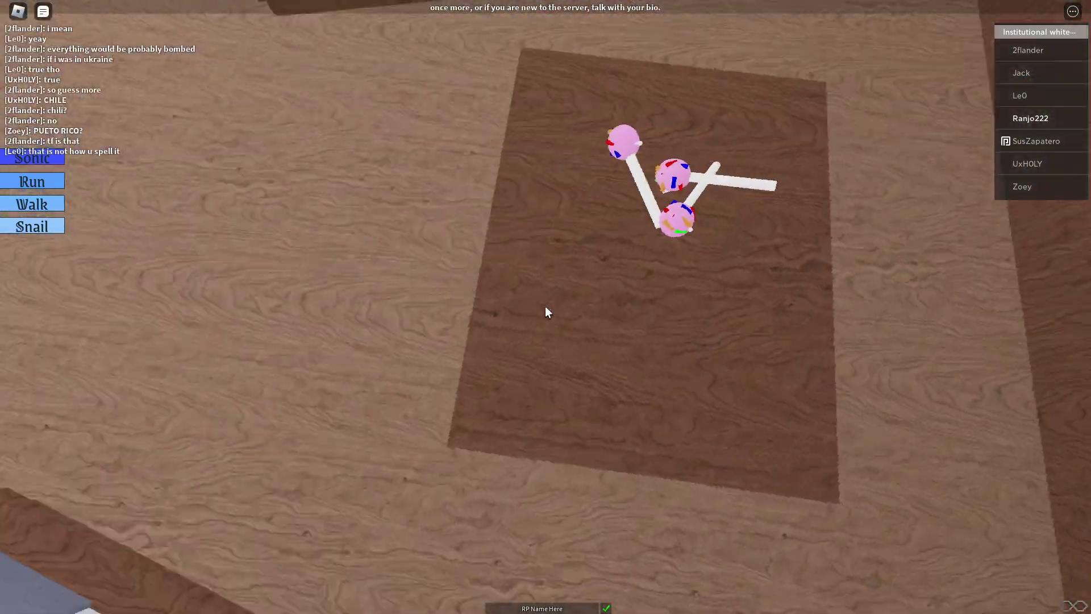
pyautogui.press('s')
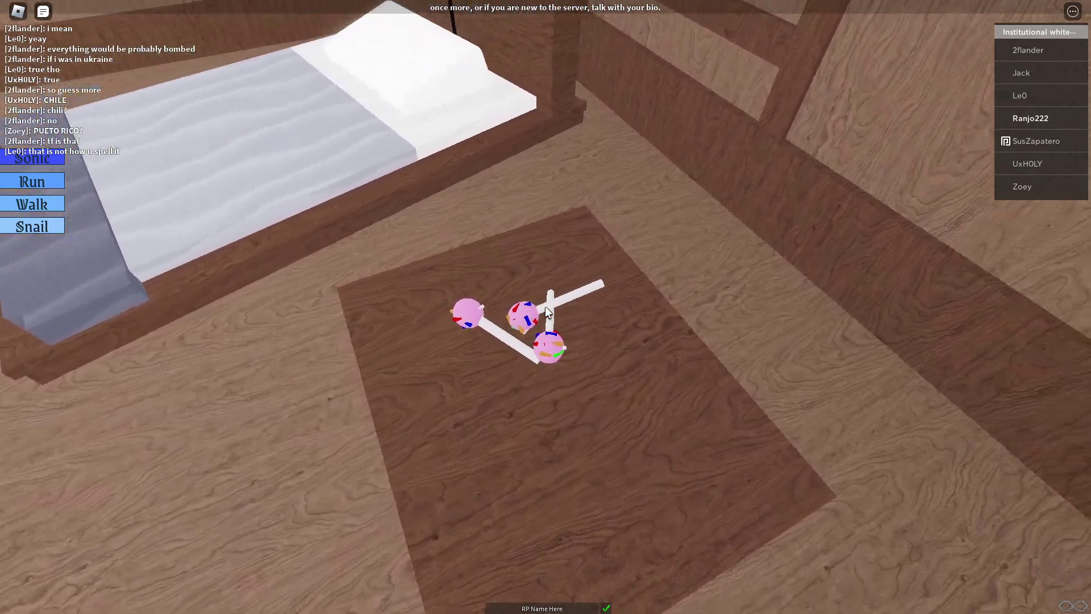
pyautogui.press('w')
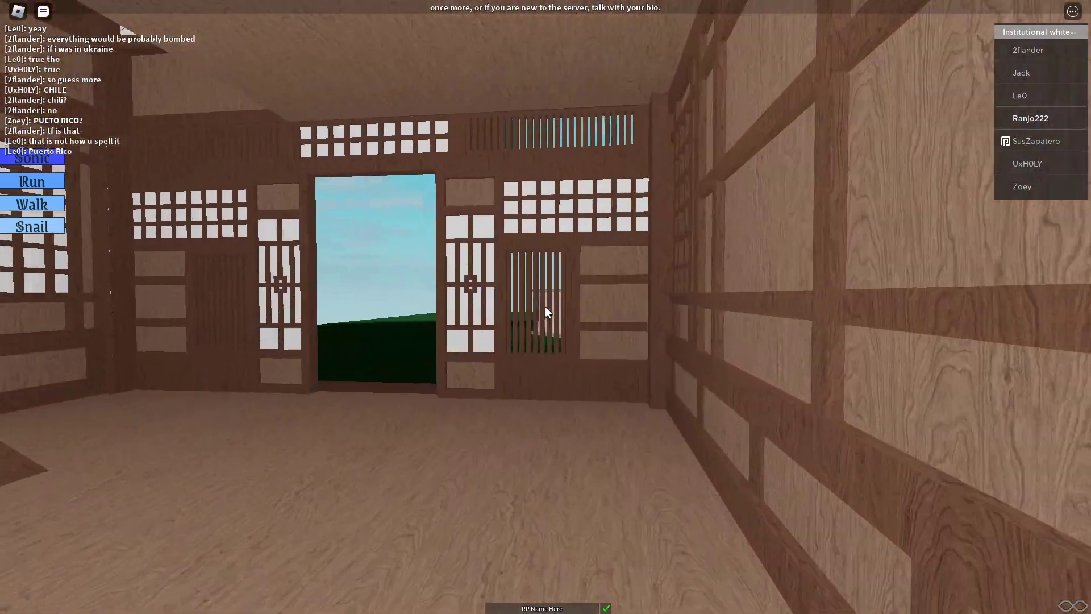
# Climb into the attic to see the sword, then go down and out onto the grass.
pyautogui.press('w')
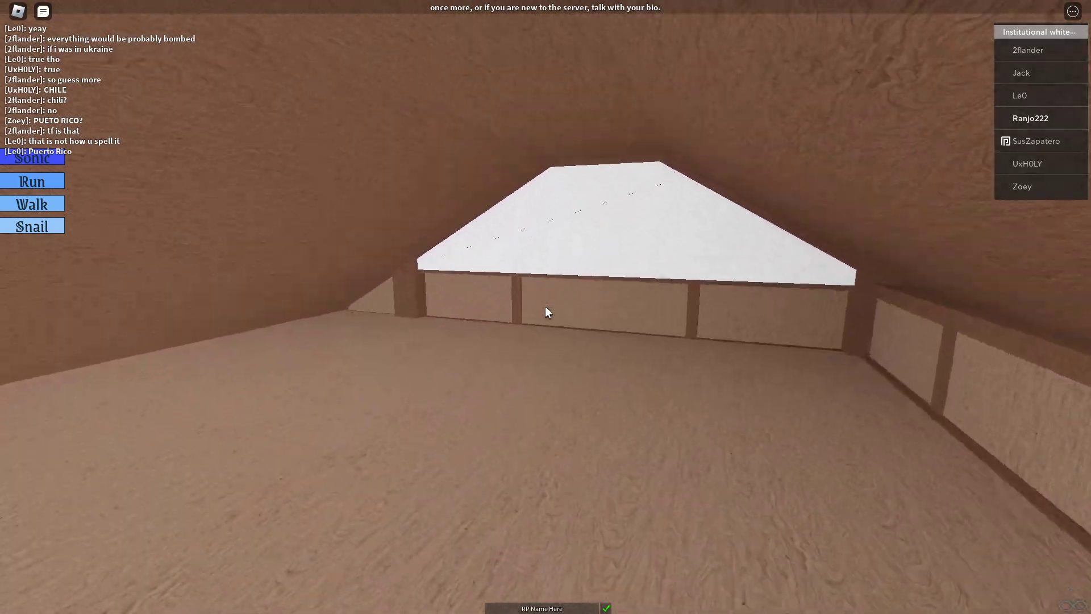
pyautogui.press('w')
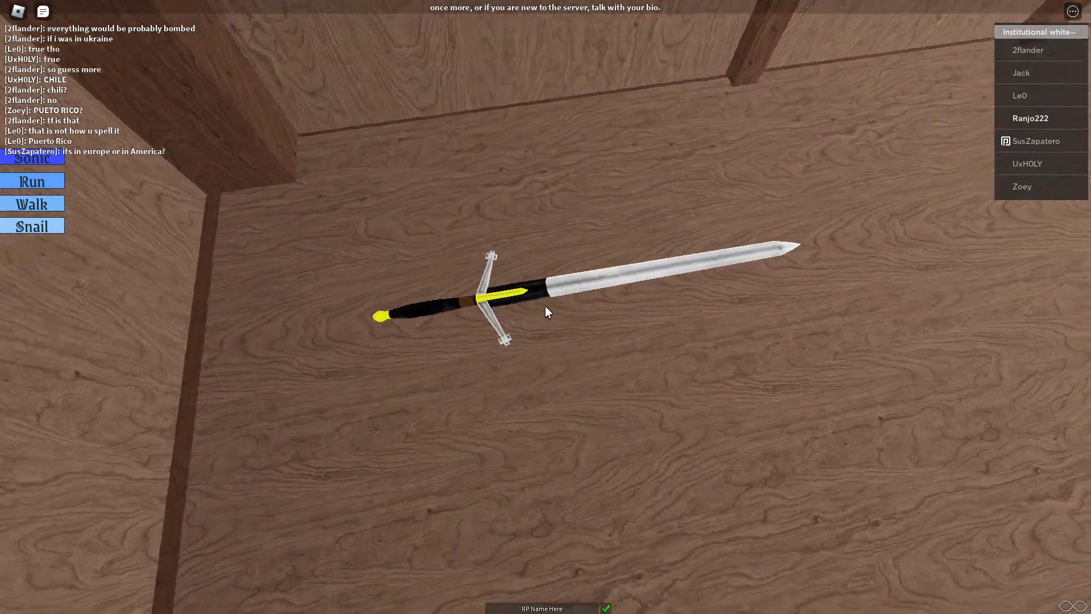
pyautogui.press('w')
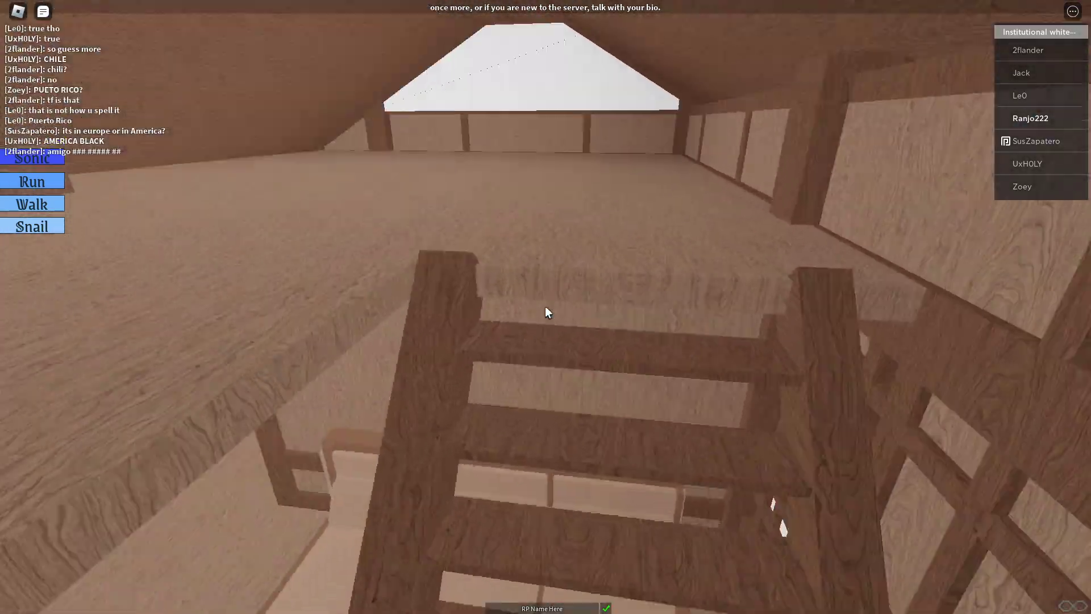
pyautogui.press('w')
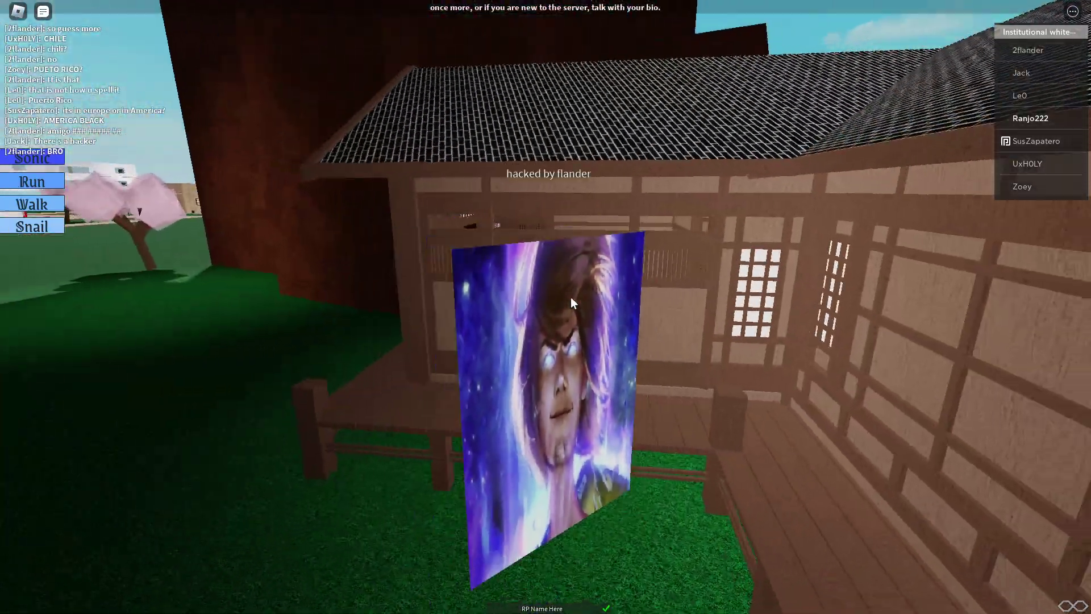
pyautogui.press('w')
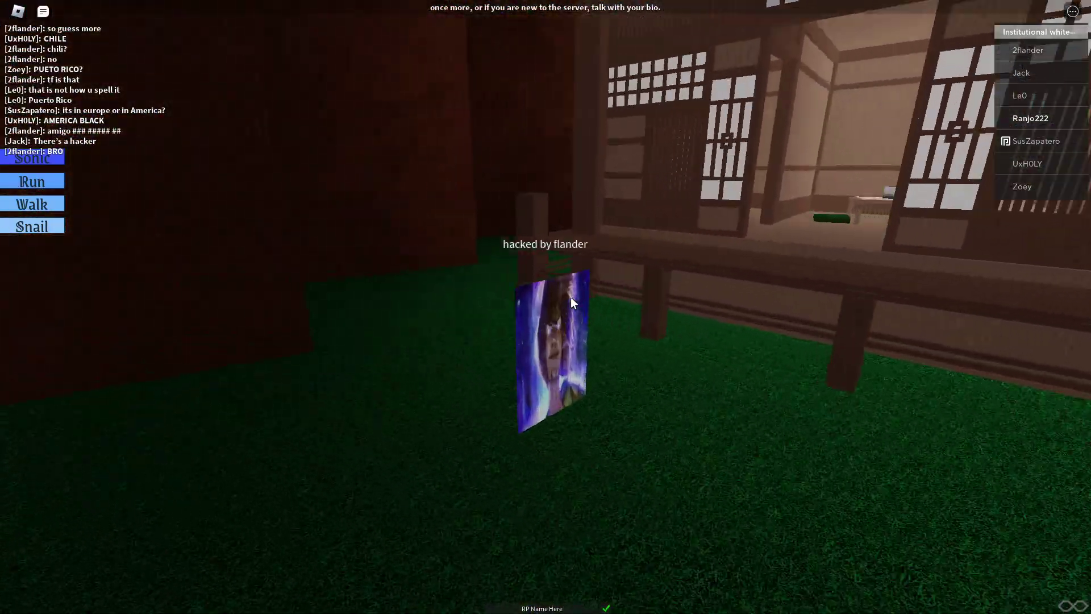
pyautogui.press('w')
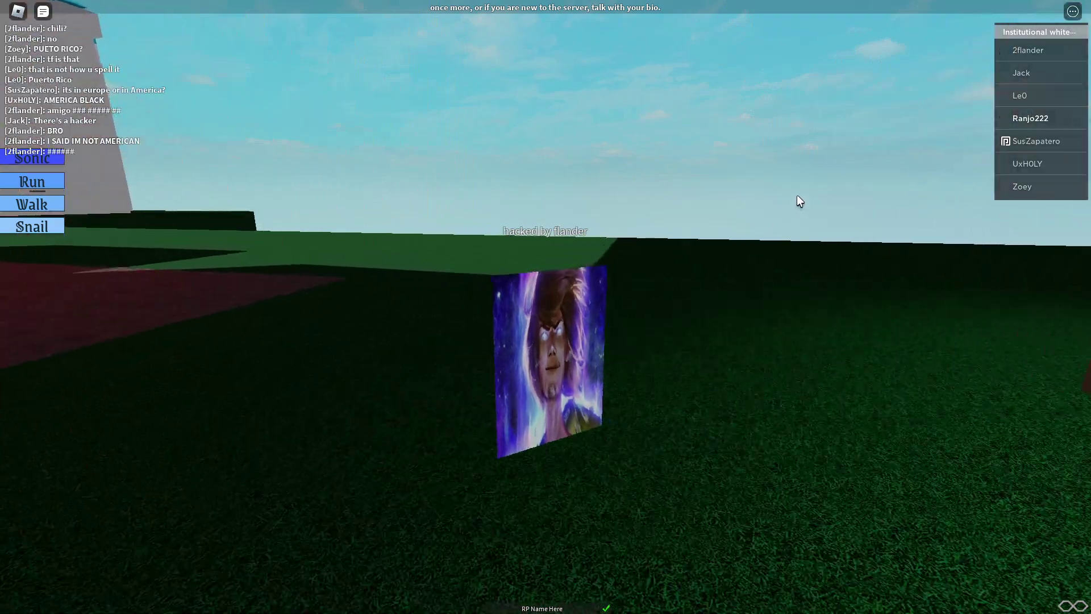
# Walk through the dark red crystal room with fires and into the pink doorway.
pyautogui.press('w')
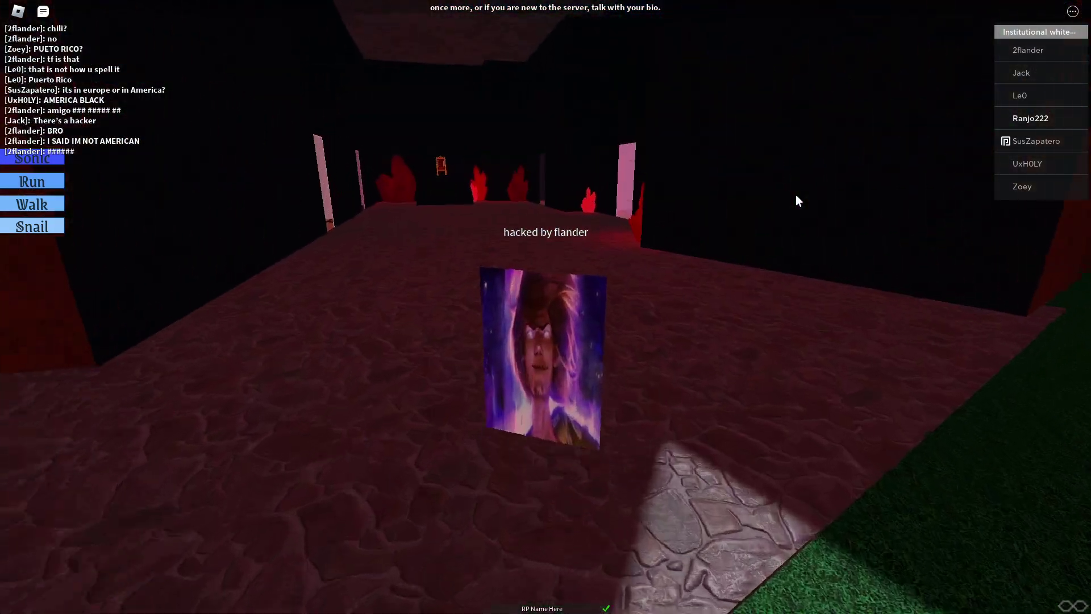
pyautogui.press('w')
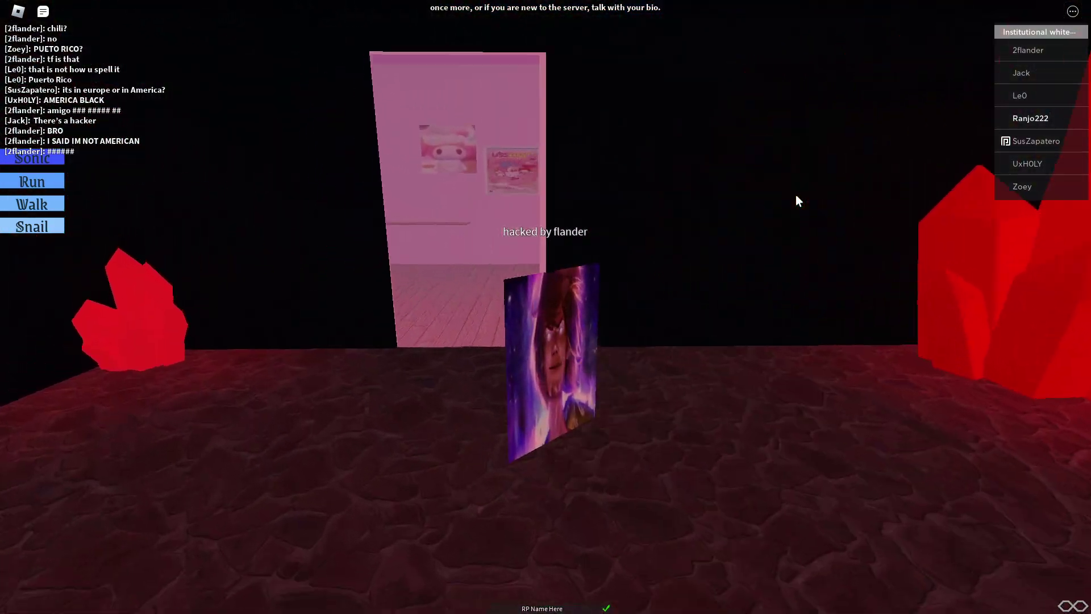
pyautogui.press('w')
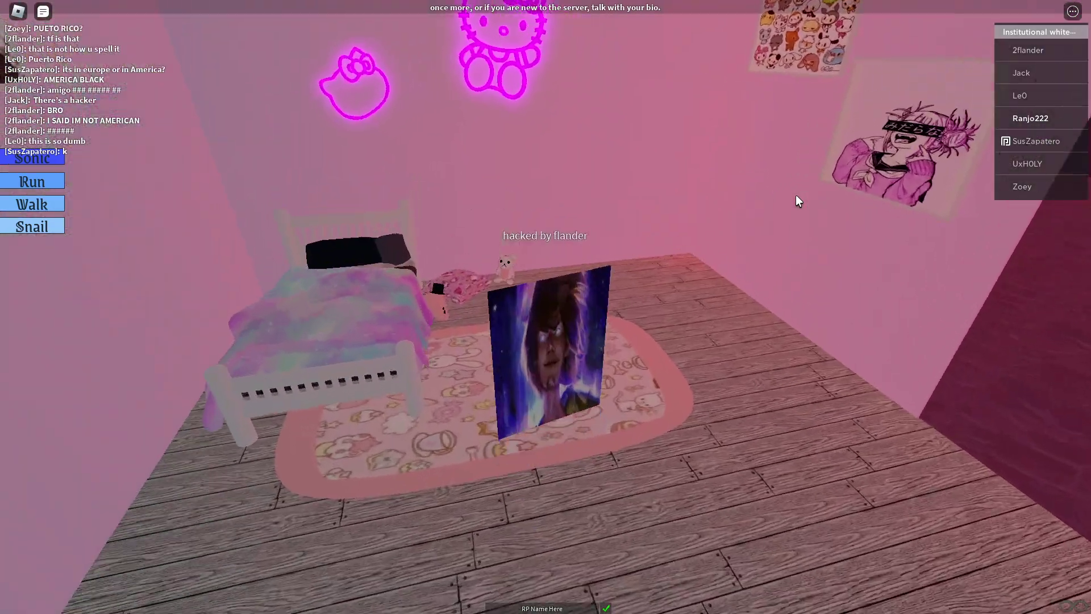
# View the wall poster, plush bed and Hello Kitty neon sign, then turn back out.
pyautogui.press('w')
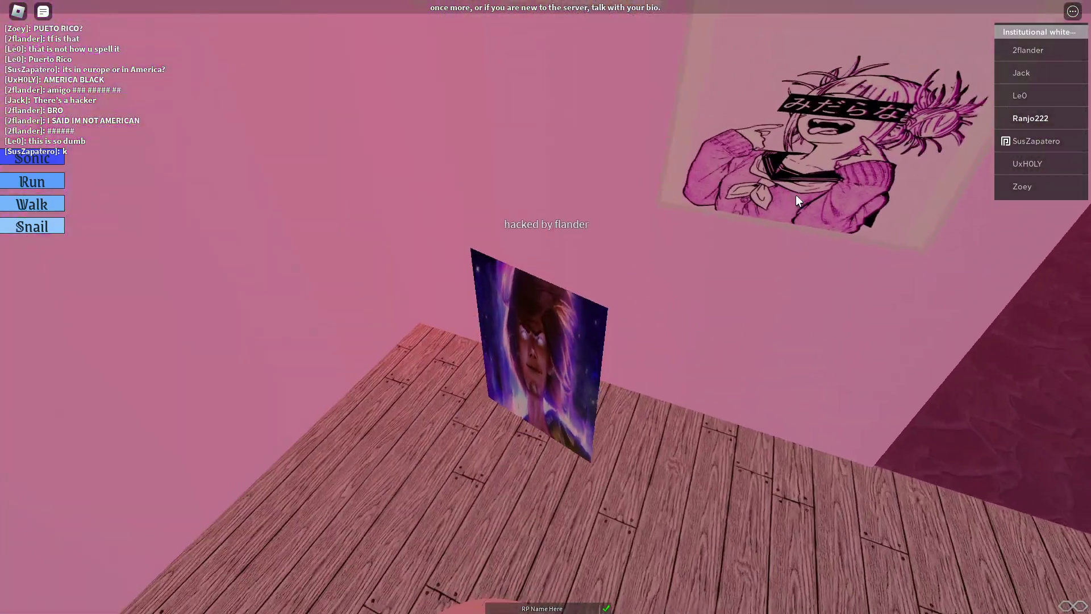
pyautogui.press('d')
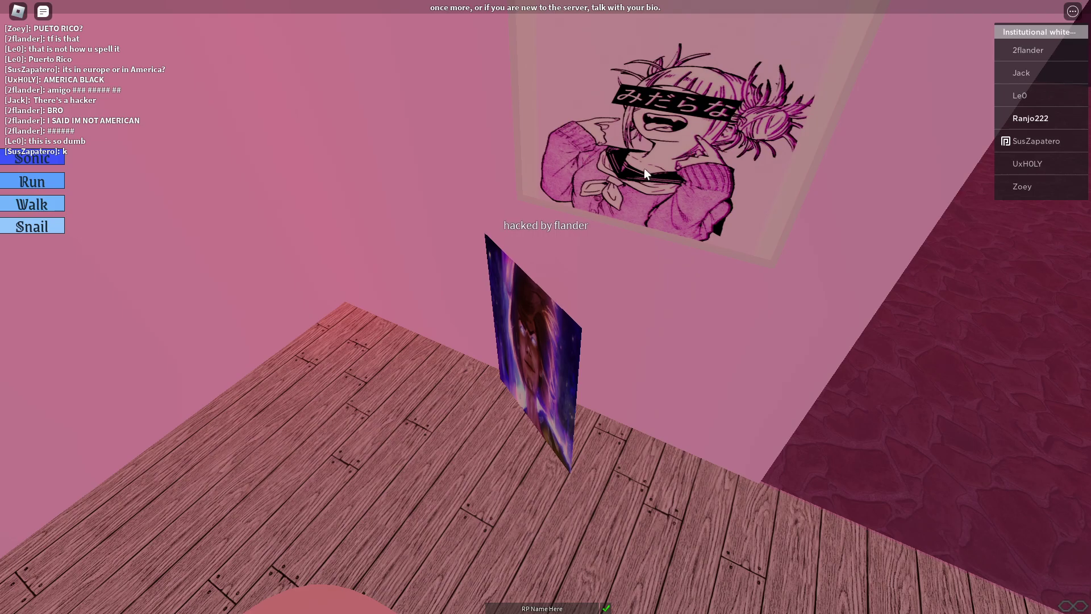
pyautogui.press('s')
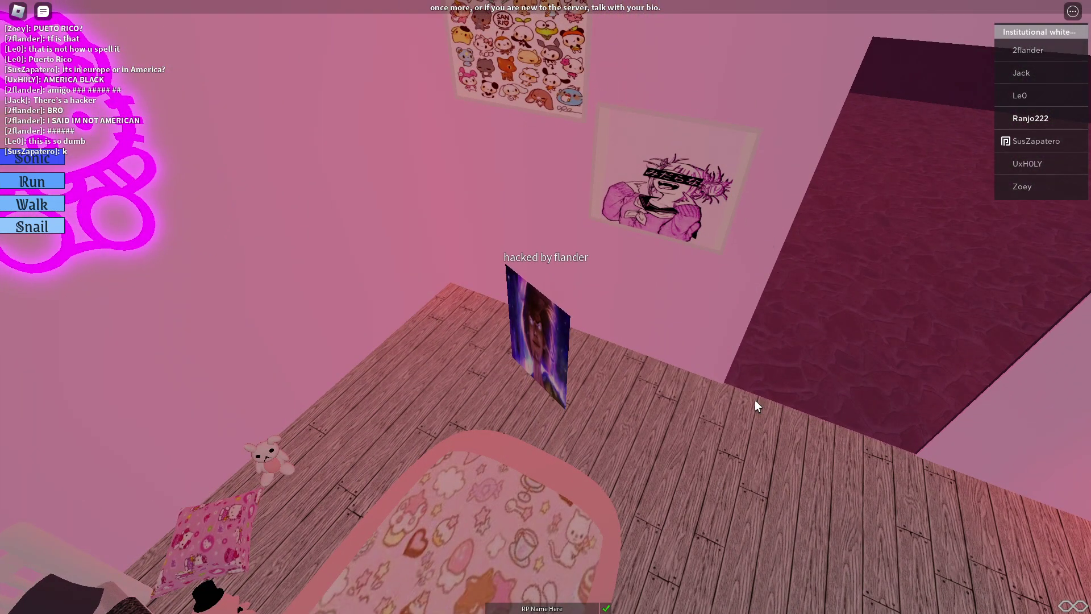
pyautogui.press('Right')
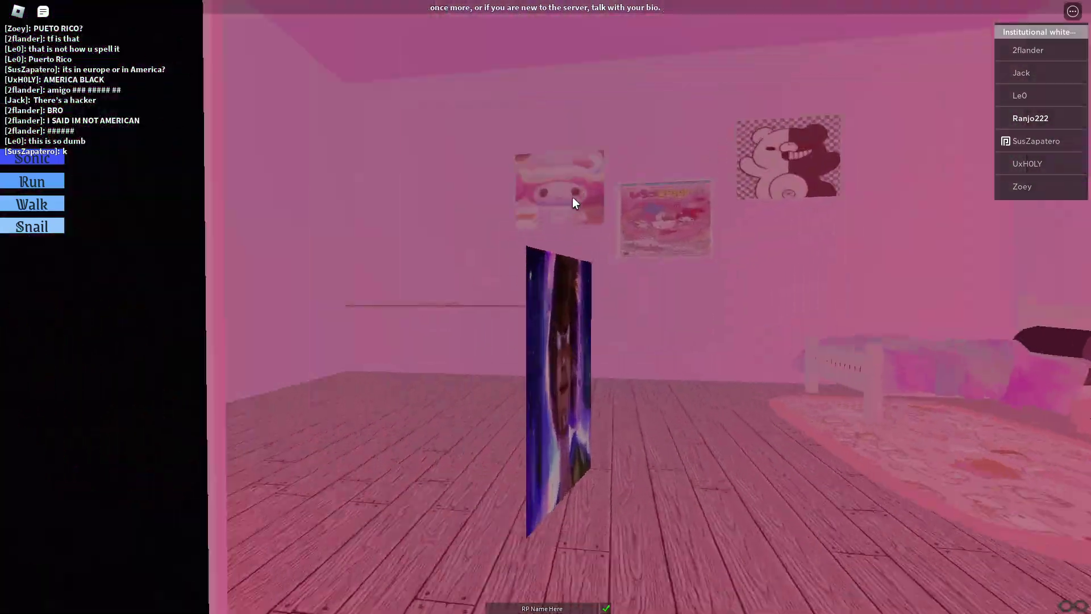
pyautogui.press('w')
pyautogui.press('Right')
# Enter the teal-poster bedroom and look down at the figure and guns on the floor.
pyautogui.press('w')
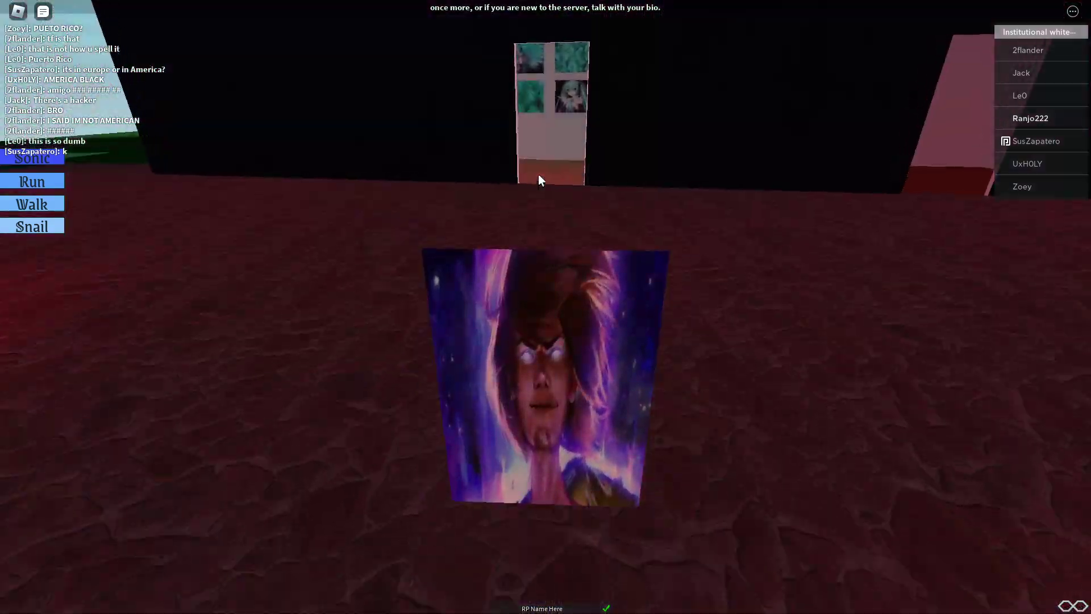
pyautogui.press('w')
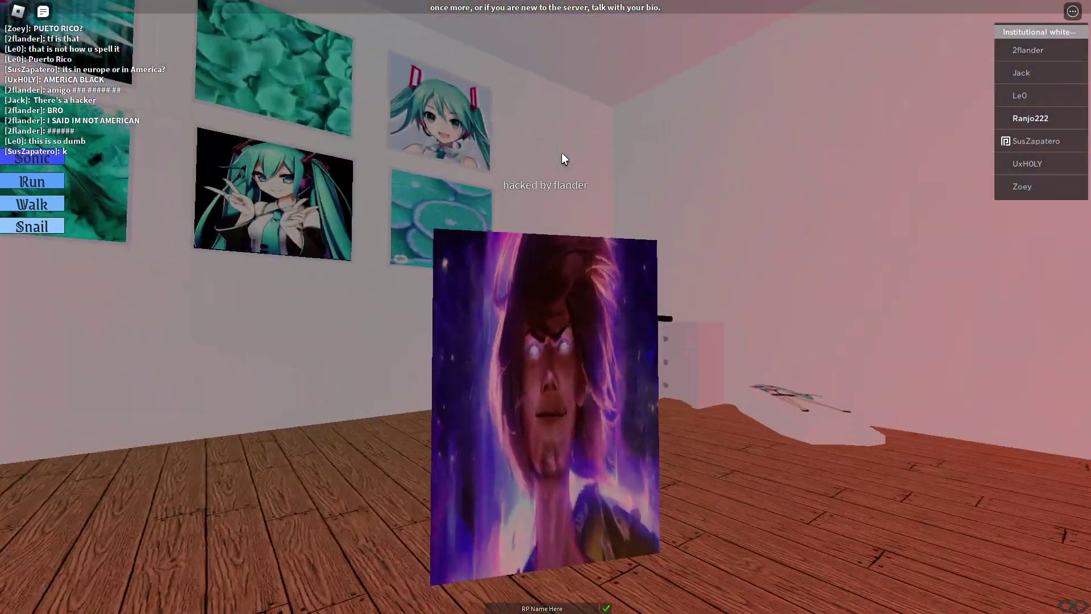
pyautogui.press('pagedown')
pyautogui.press('w')
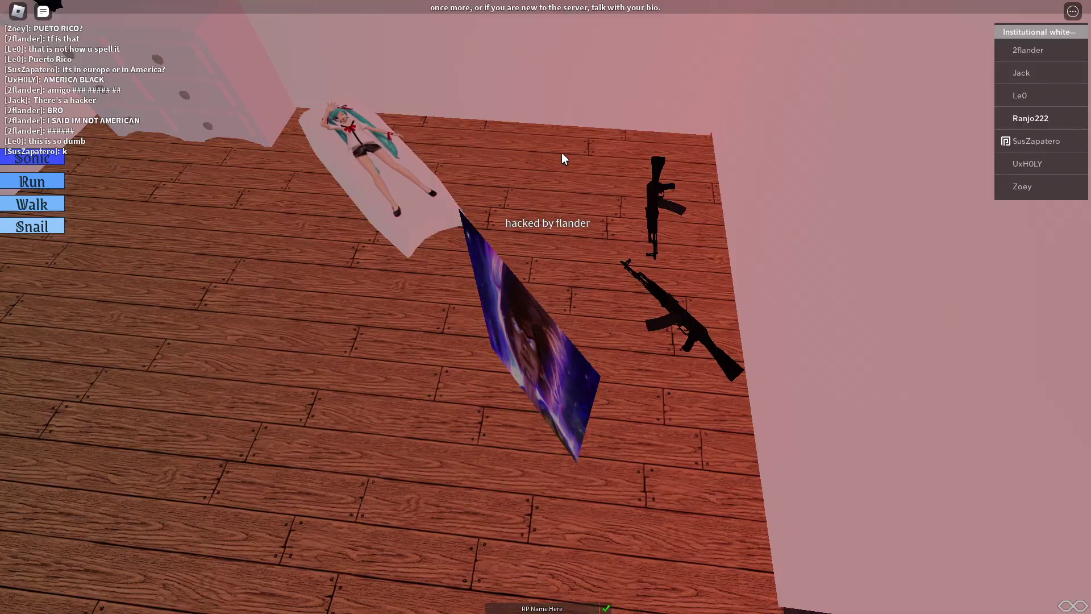
# Look over the yellow bed, the wall of teal posters and the dresser.
pyautogui.press('pageup')
pyautogui.press('w')
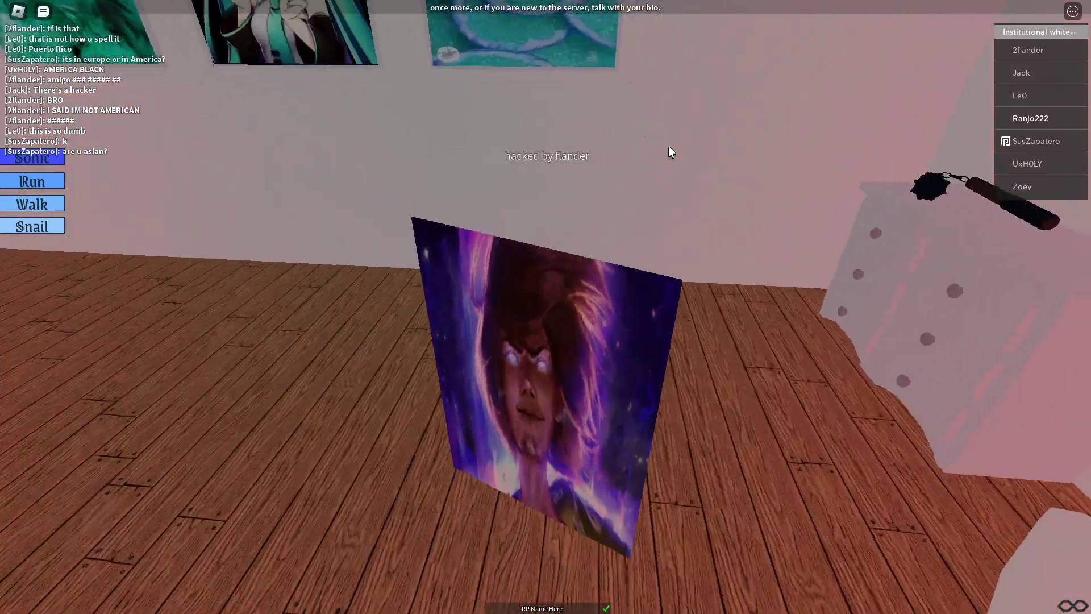
pyautogui.press('w')
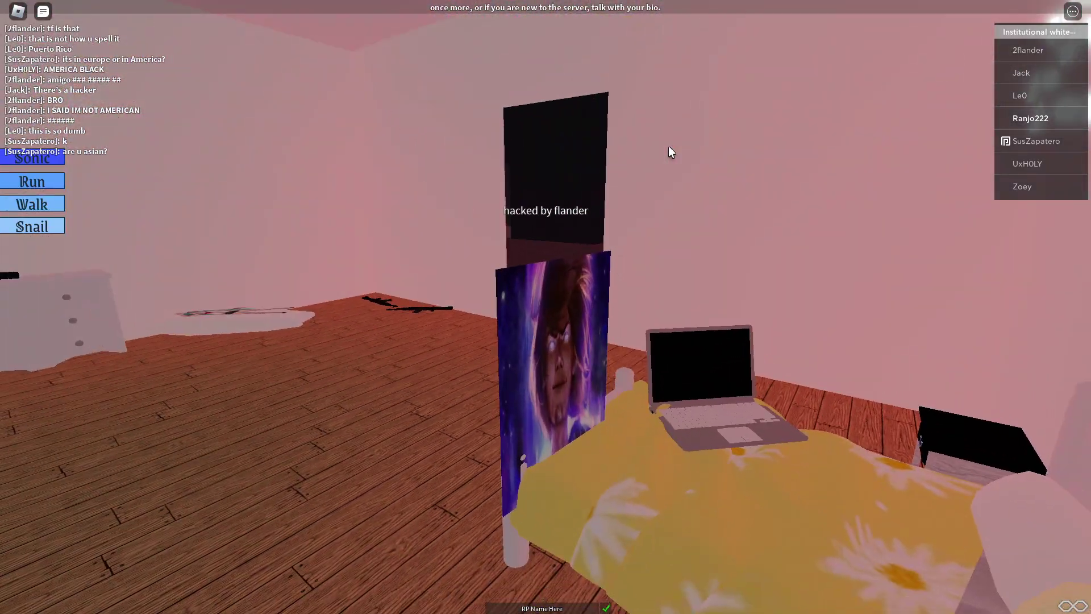
pyautogui.press('pageup')
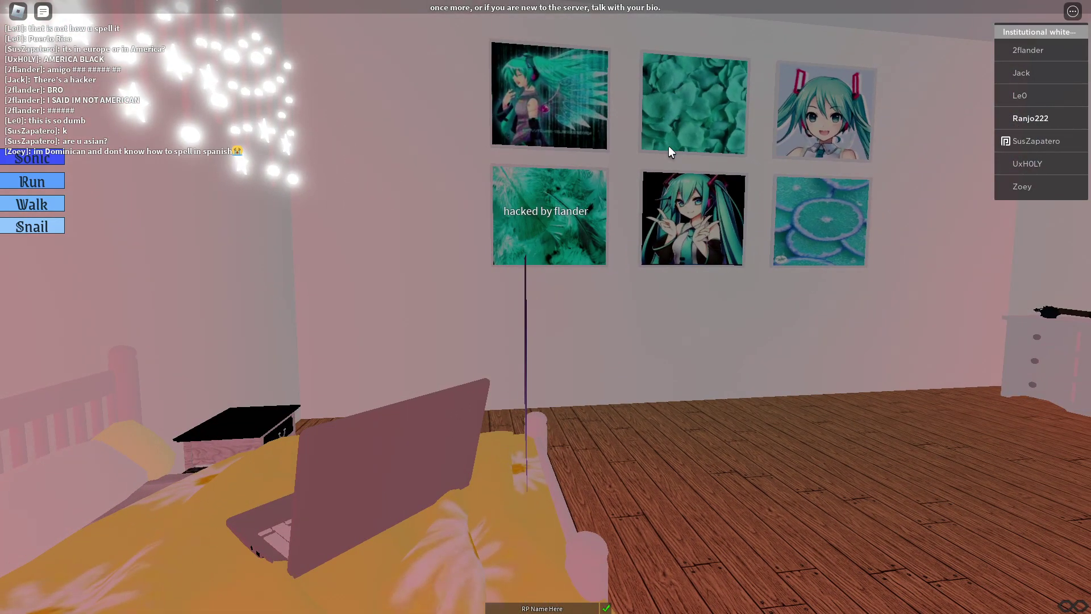
pyautogui.press('Right')
# Float through the dark red room up to the throne among the red crystals.
pyautogui.press('w')
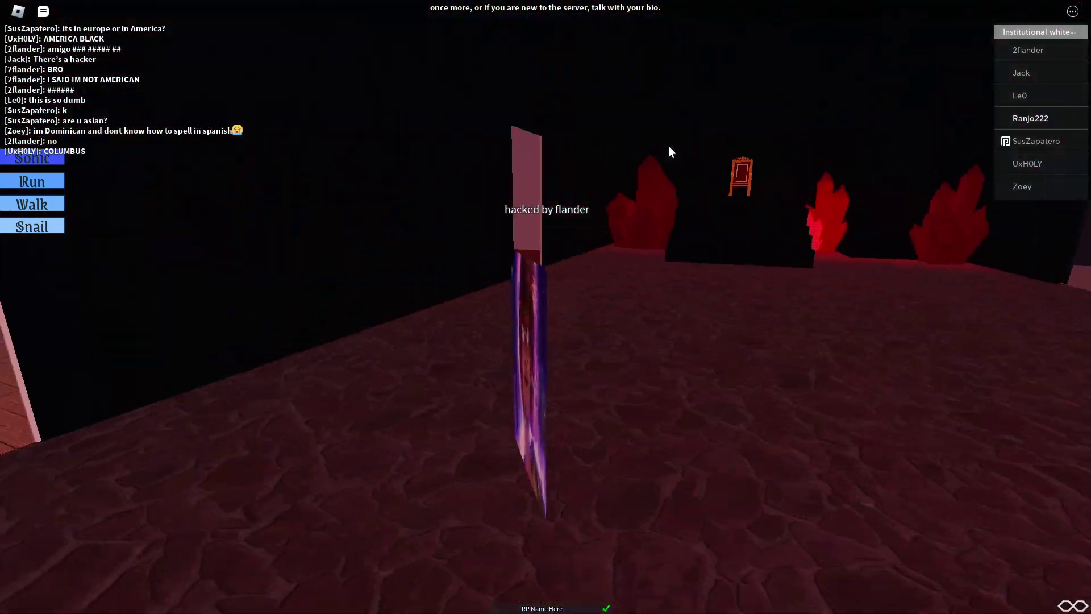
pyautogui.press('s')
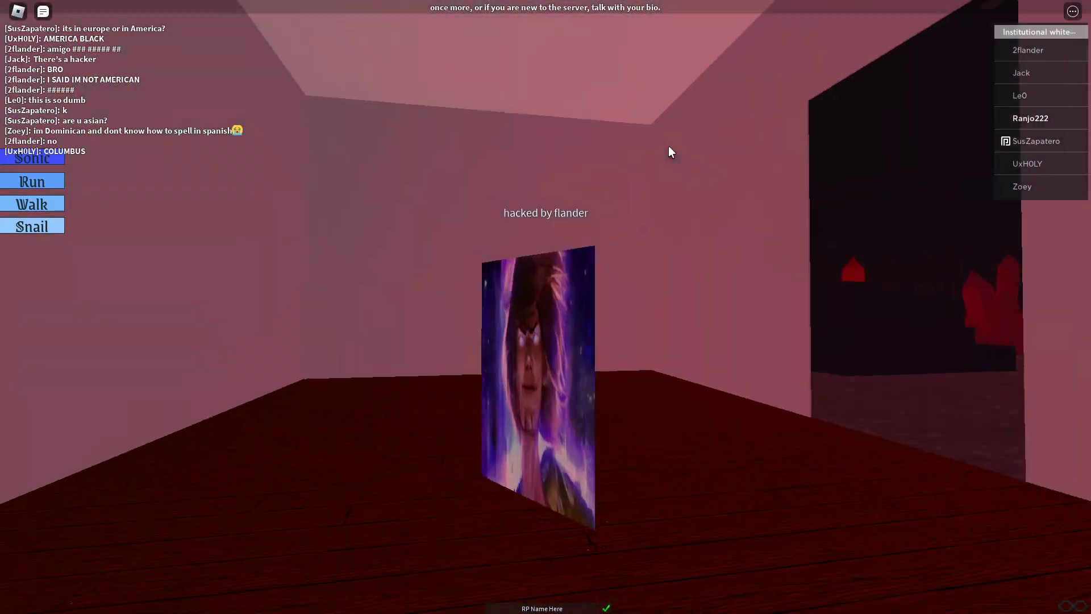
pyautogui.press('w')
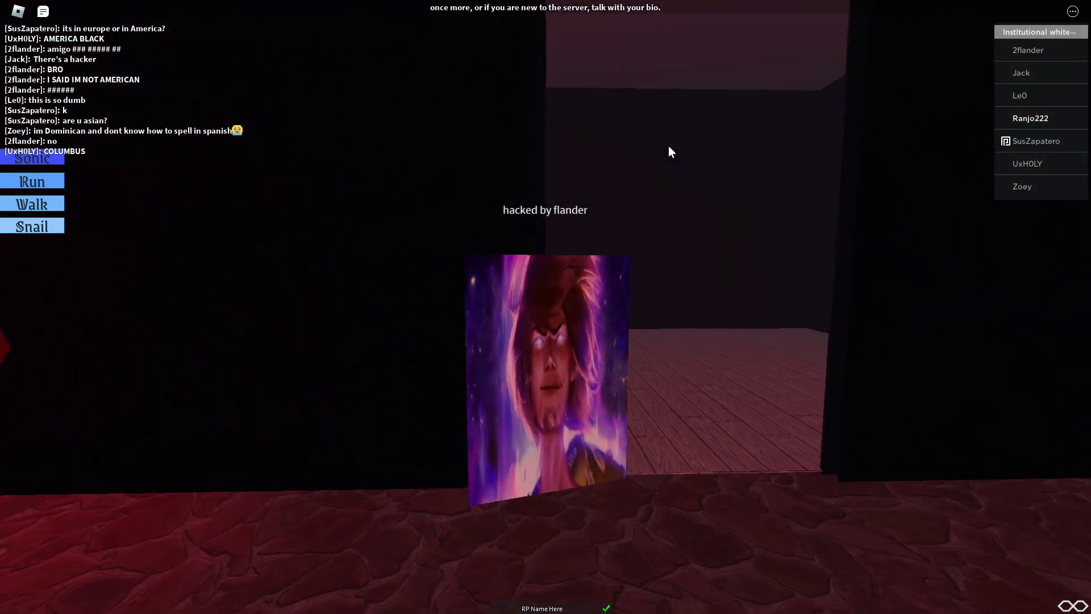
pyautogui.press('s')
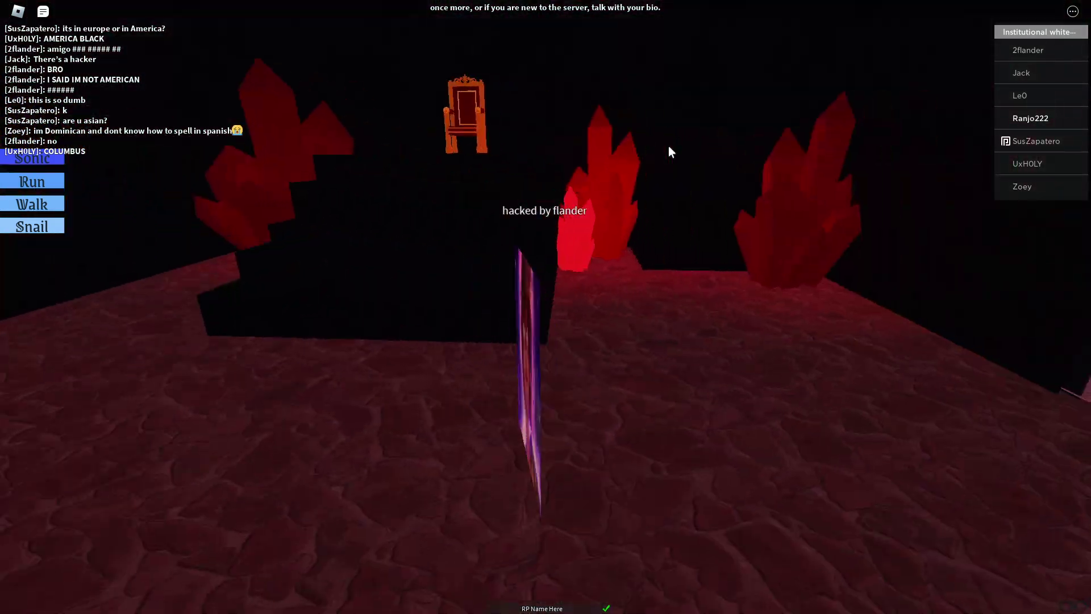
pyautogui.press('w')
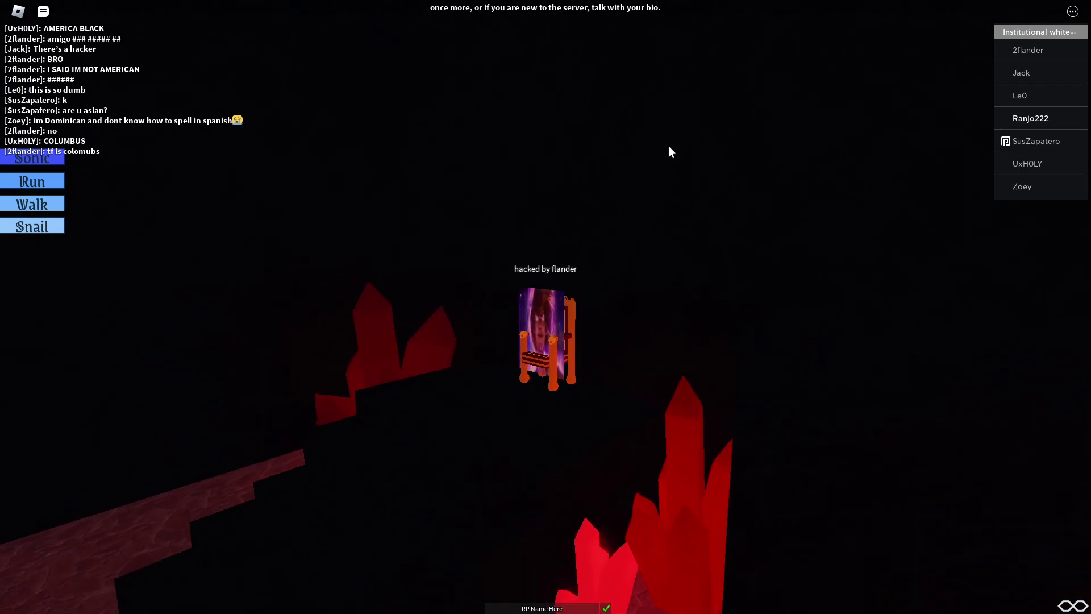
pyautogui.press('s')
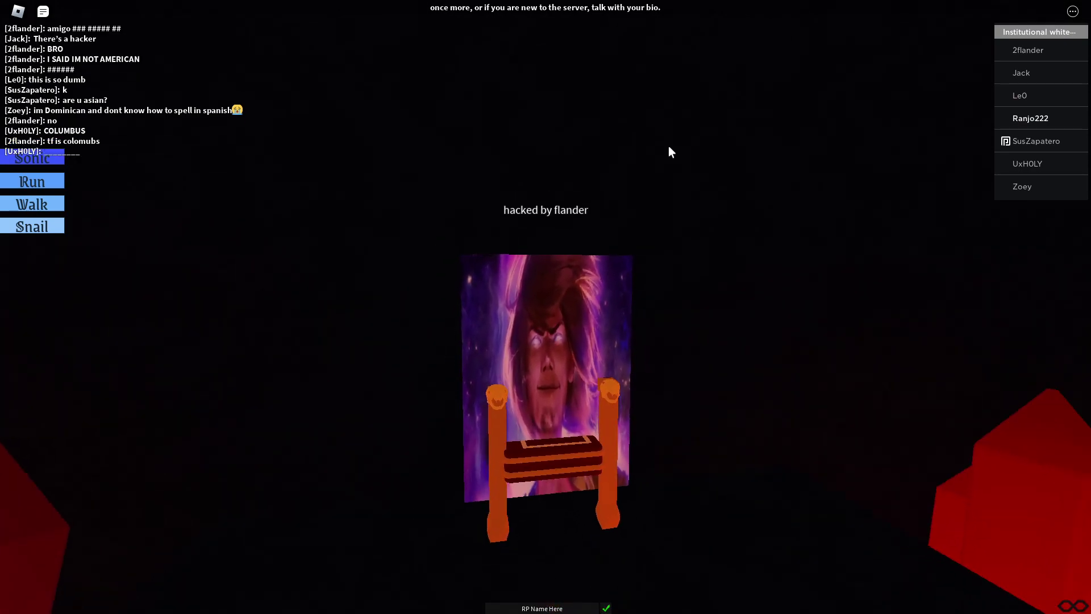
# Turn past the red crystals and float out of the dark building into daylight.
pyautogui.press('s')
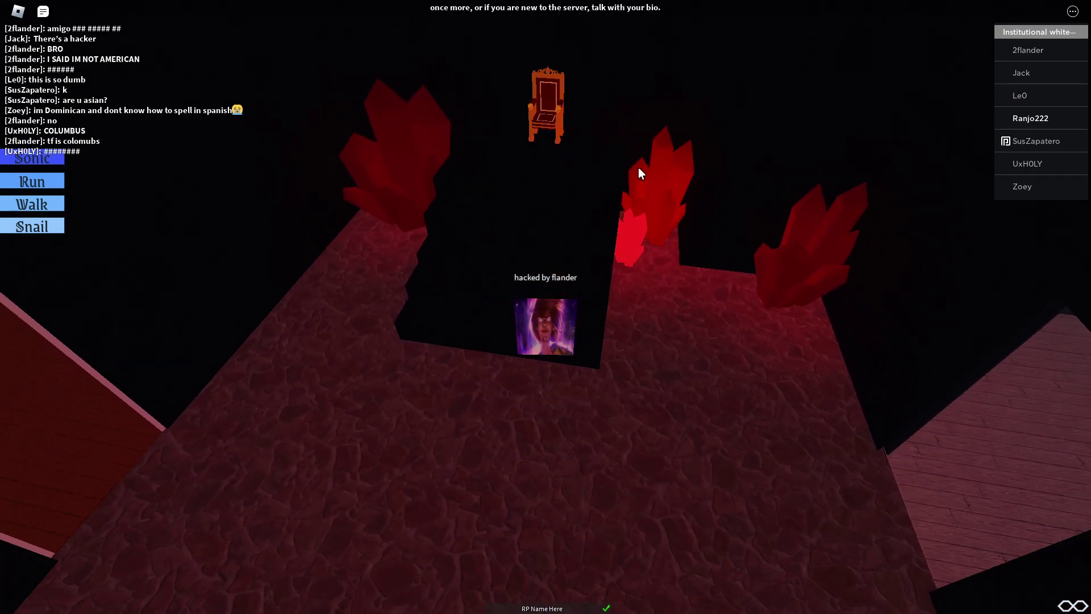
pyautogui.press('d')
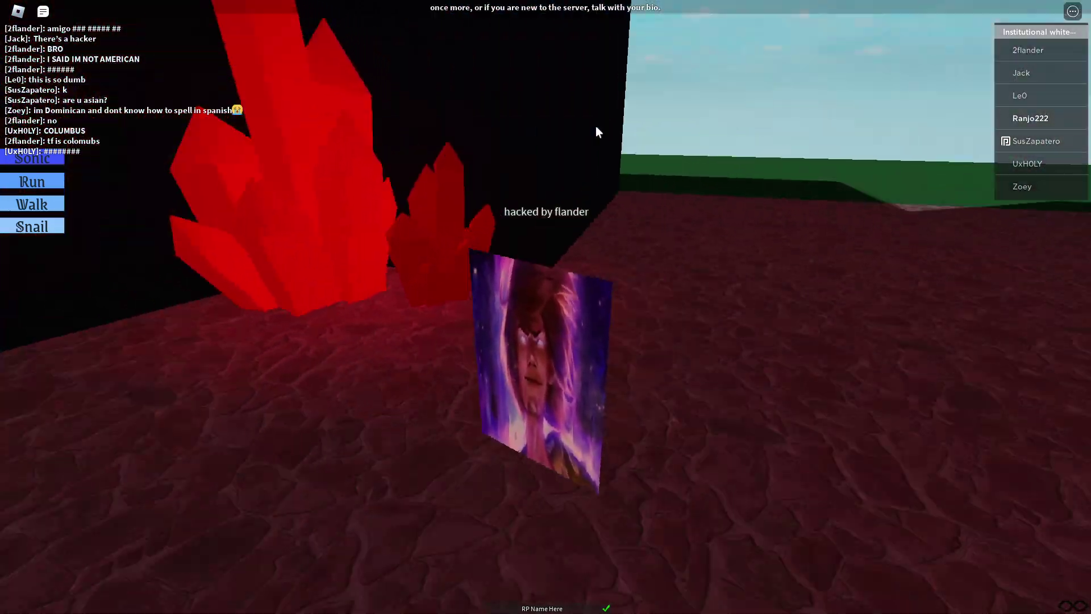
pyautogui.press('d')
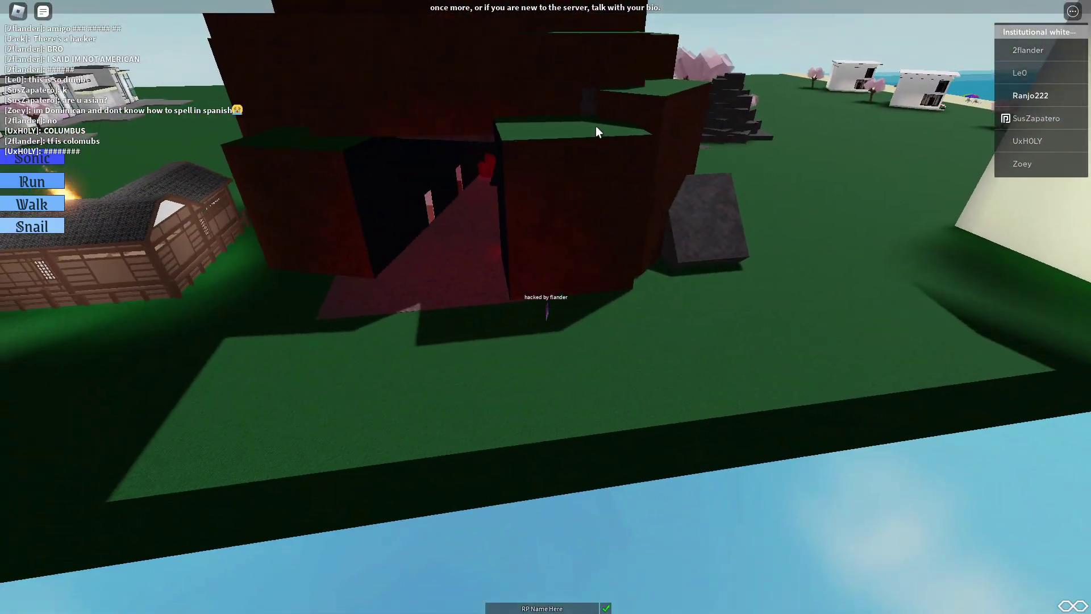
# Circle past the red building's wall toward the black rocks and brown cliff.
pyautogui.press('d')
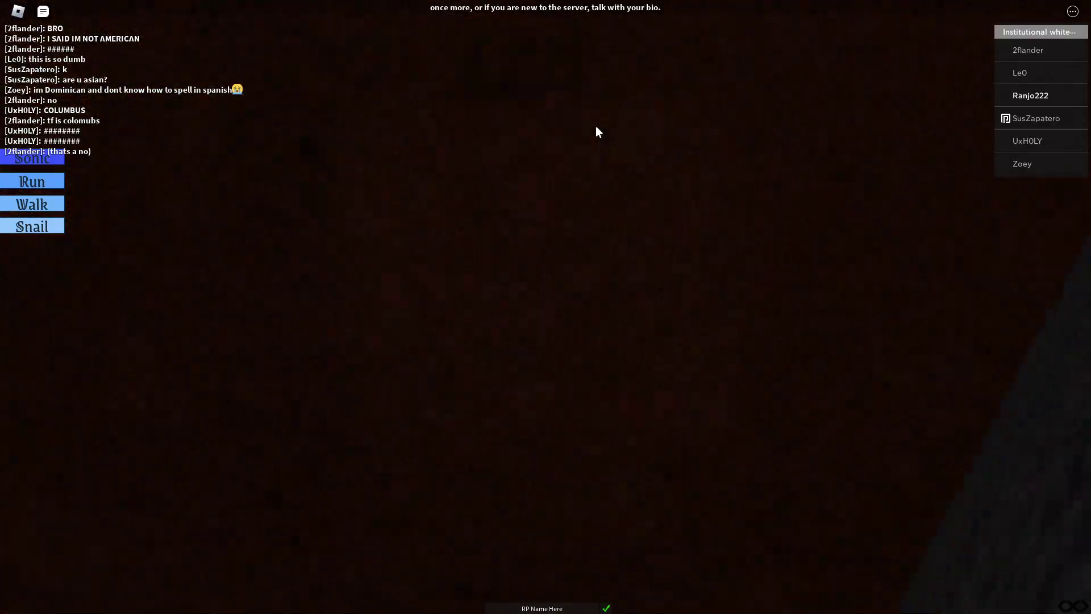
pyautogui.press('d')
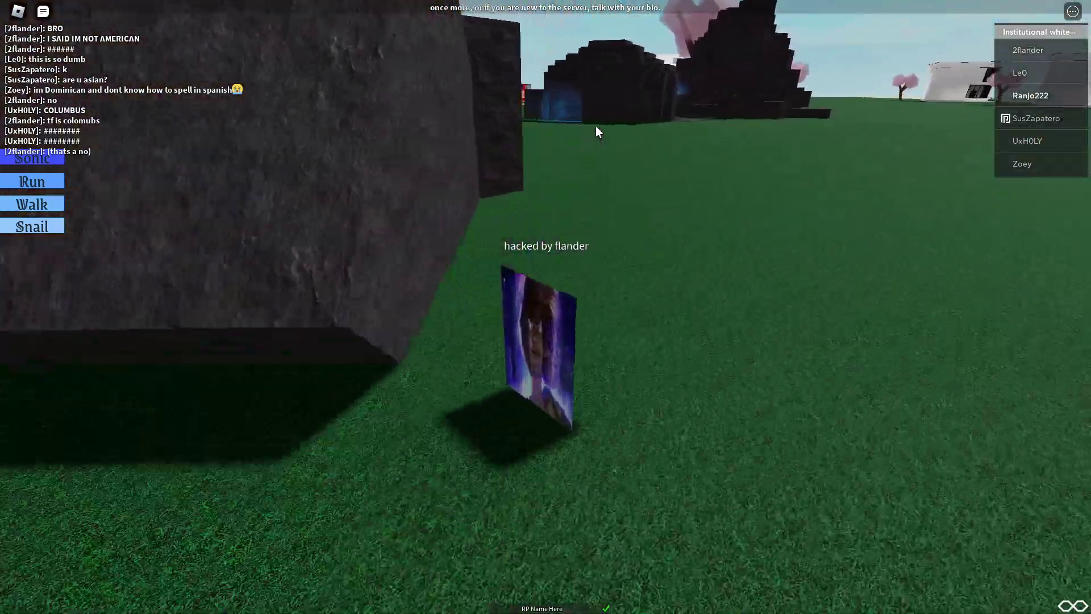
pyautogui.press('w')
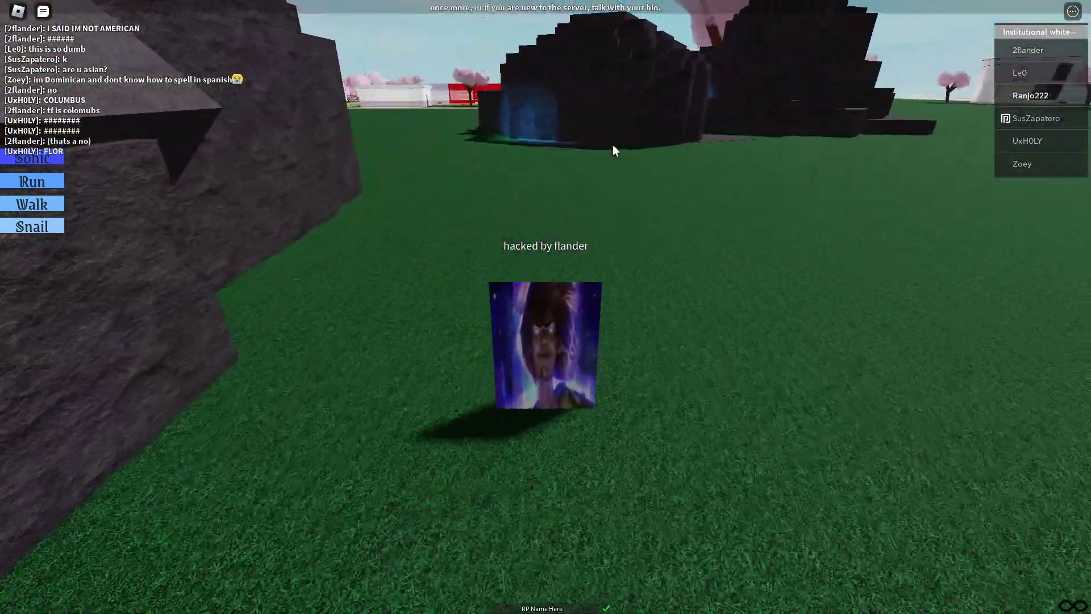
pyautogui.press('w')
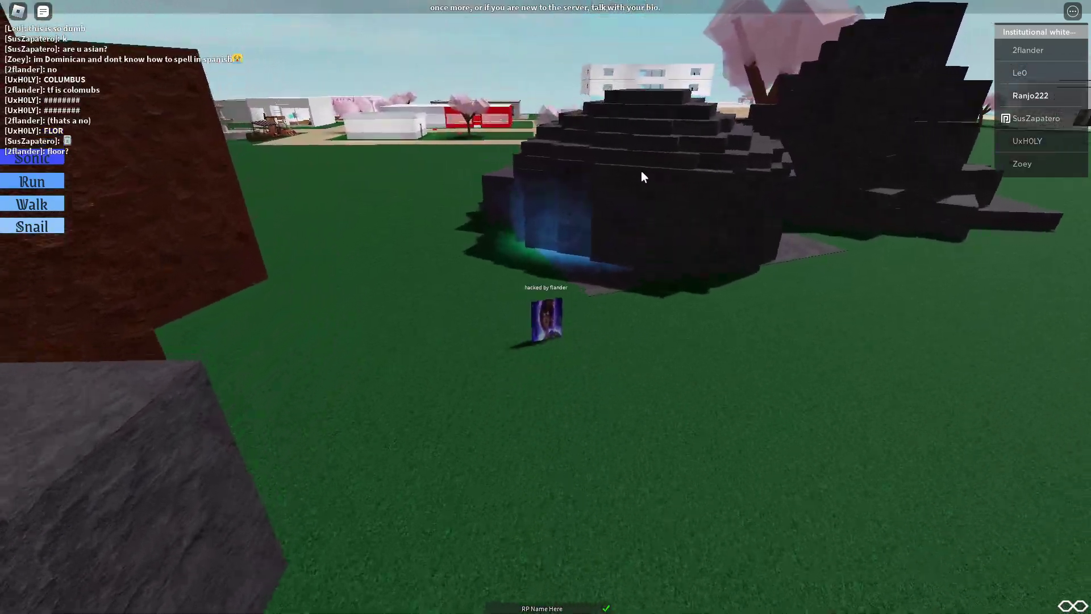
pyautogui.press('d')
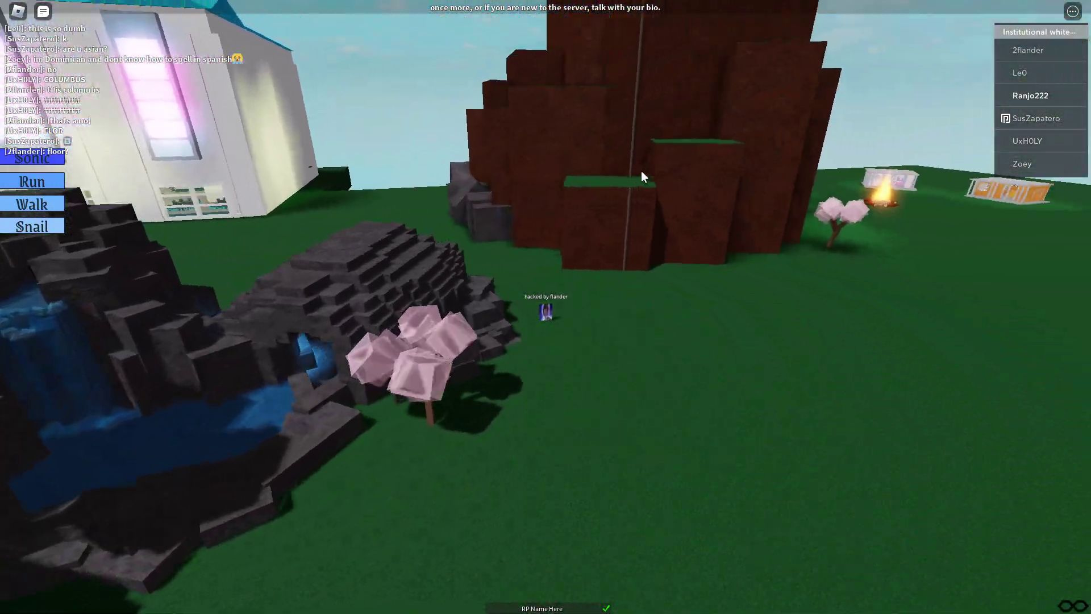
pyautogui.scroll(5, 665, 186)
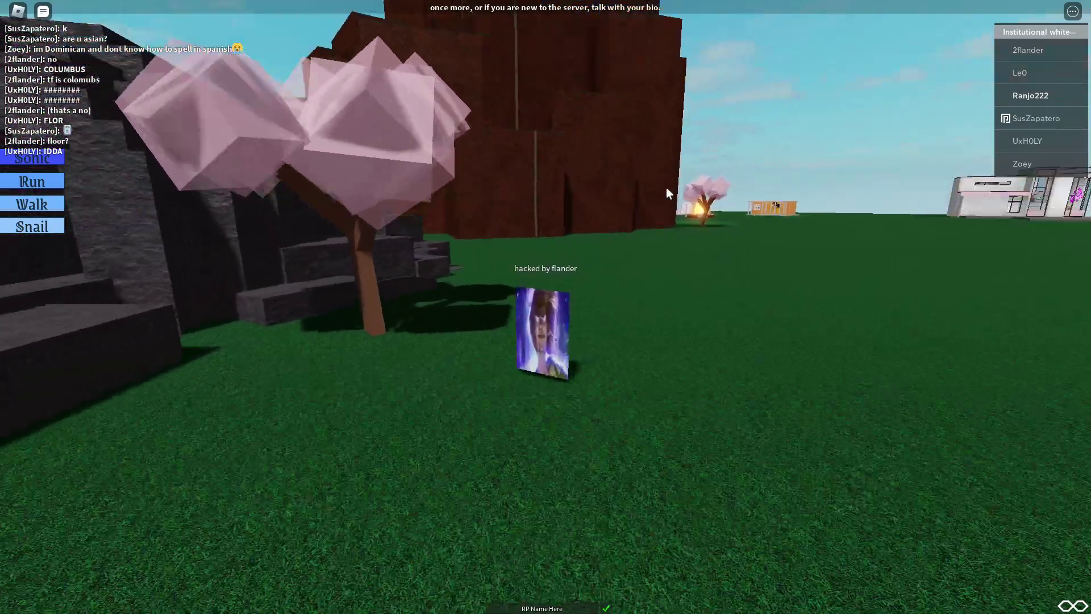
# Float past the tree into the blue-lit cave and through to the waterfall.
pyautogui.press('a')
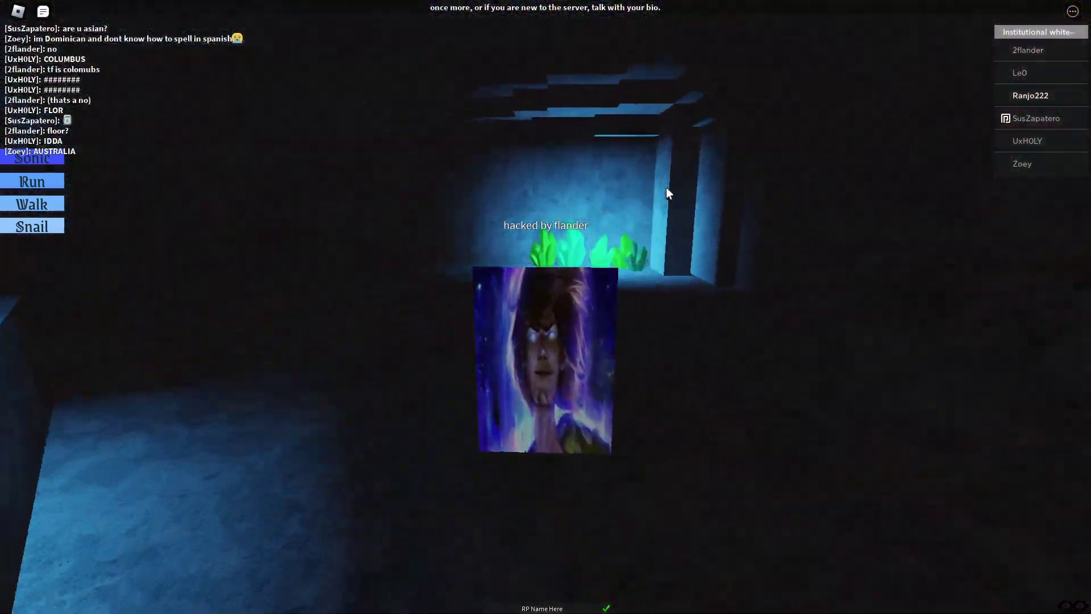
pyautogui.press('a')
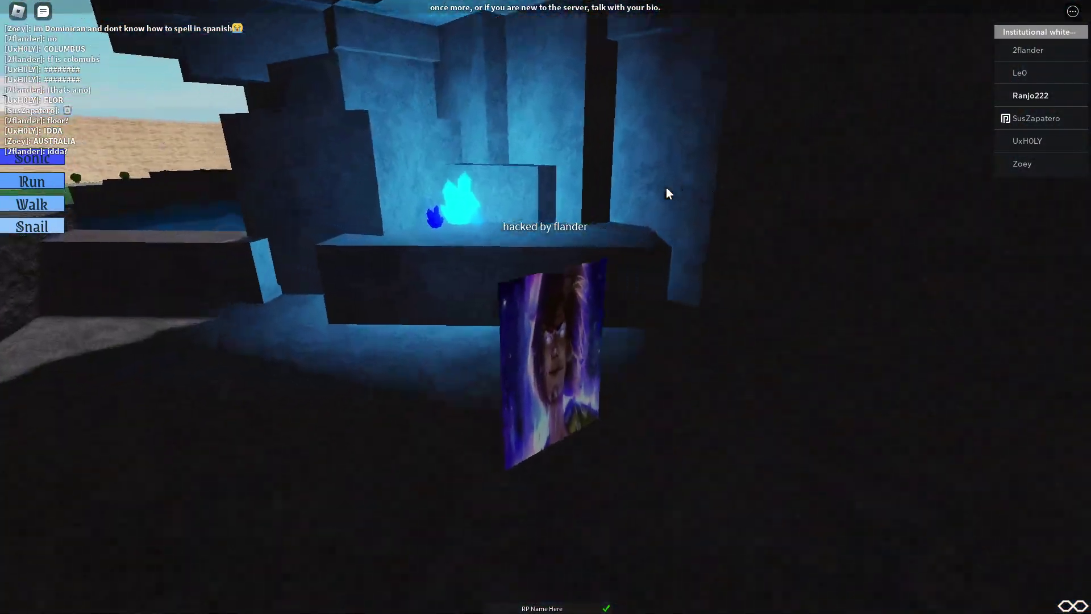
pyautogui.press('a')
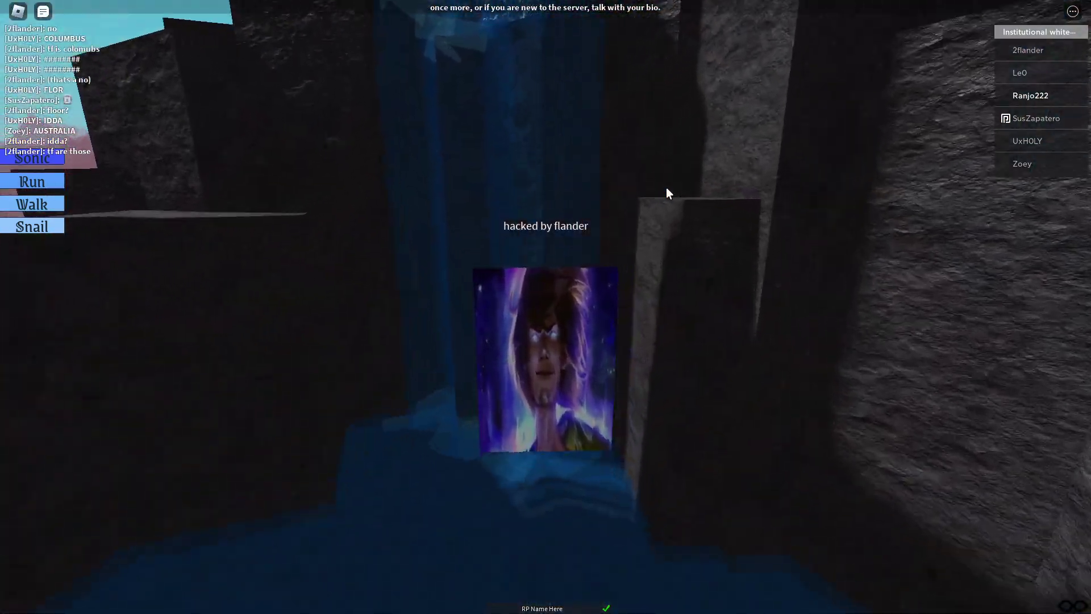
pyautogui.scroll(-5, 666, 188)
pyautogui.scroll(-5, 667, 189)
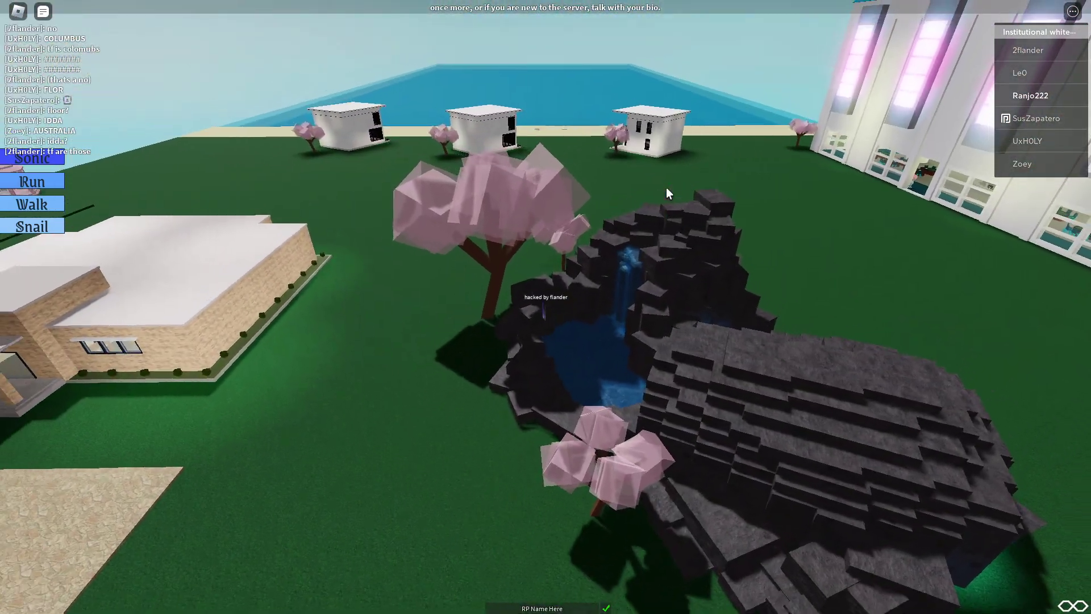
# Turn toward the white house and cross the beach past the umbrella into the ocean.
pyautogui.press('Left')
pyautogui.press('Left')
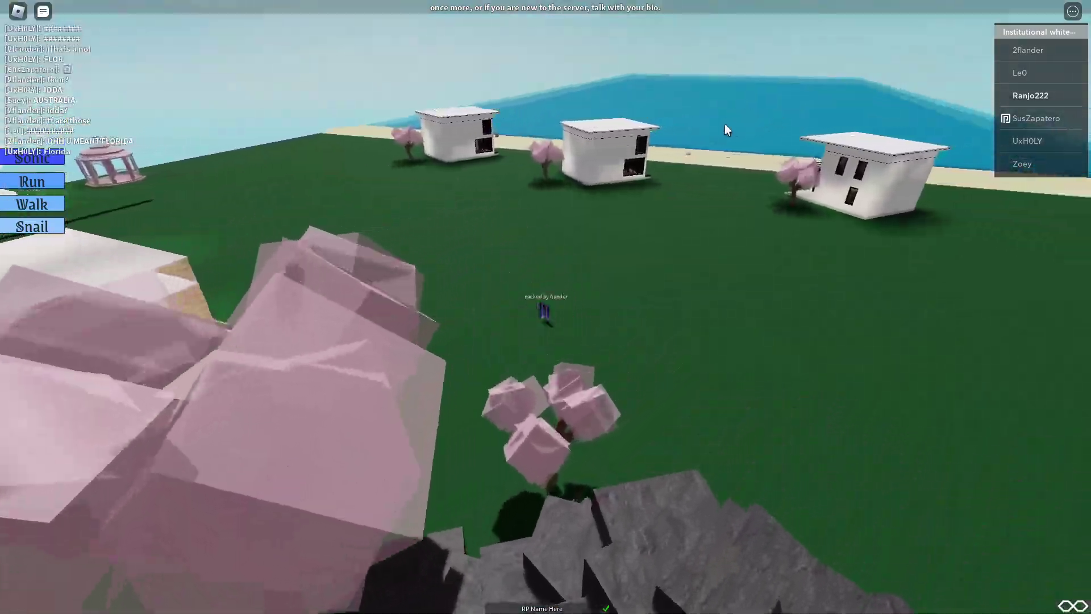
pyautogui.scroll(2, 728, 118)
pyautogui.scroll(5, 668, 105)
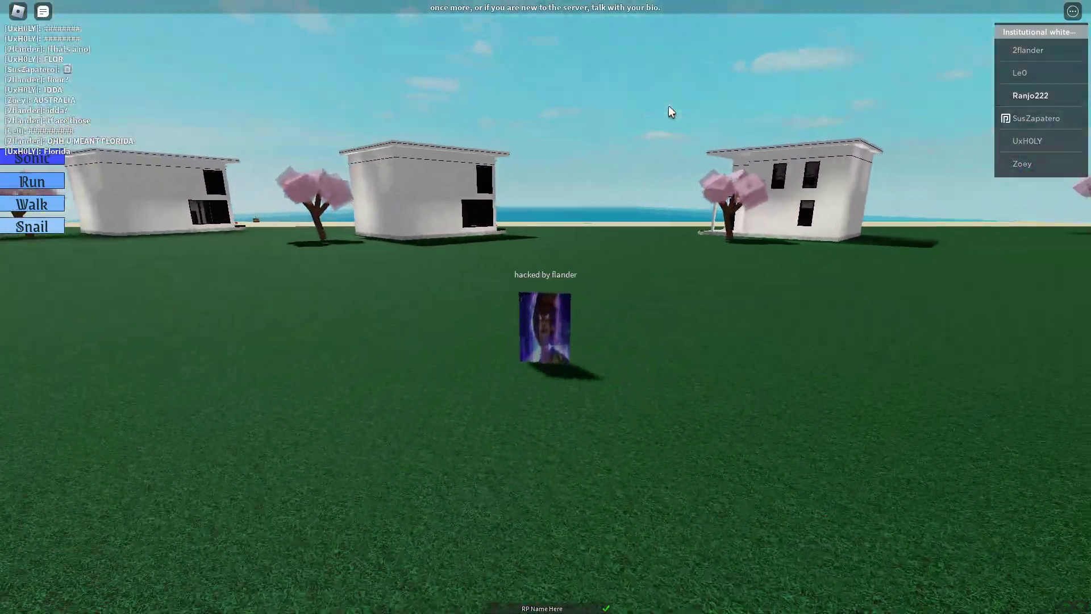
pyautogui.scroll(3, 668, 105)
pyautogui.scroll(2, 668, 106)
pyautogui.press('Left')
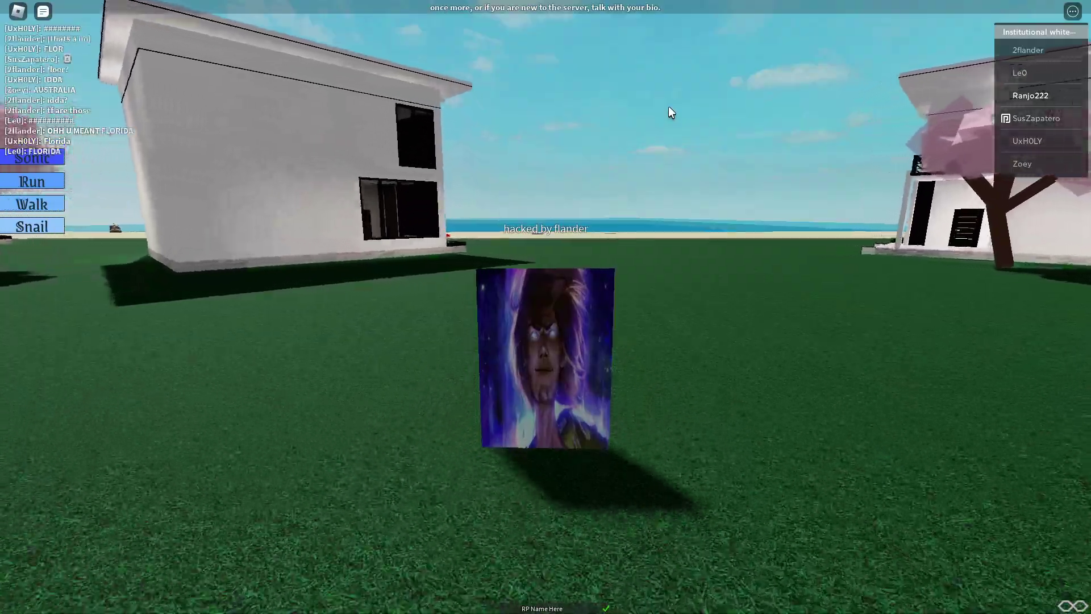
pyautogui.press('w')
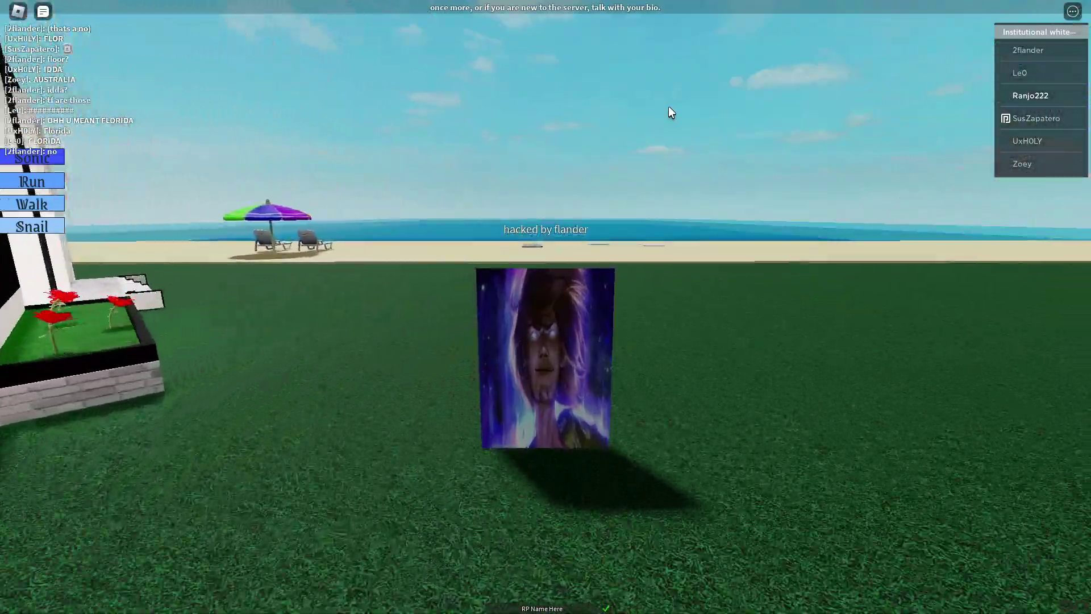
pyautogui.press('w')
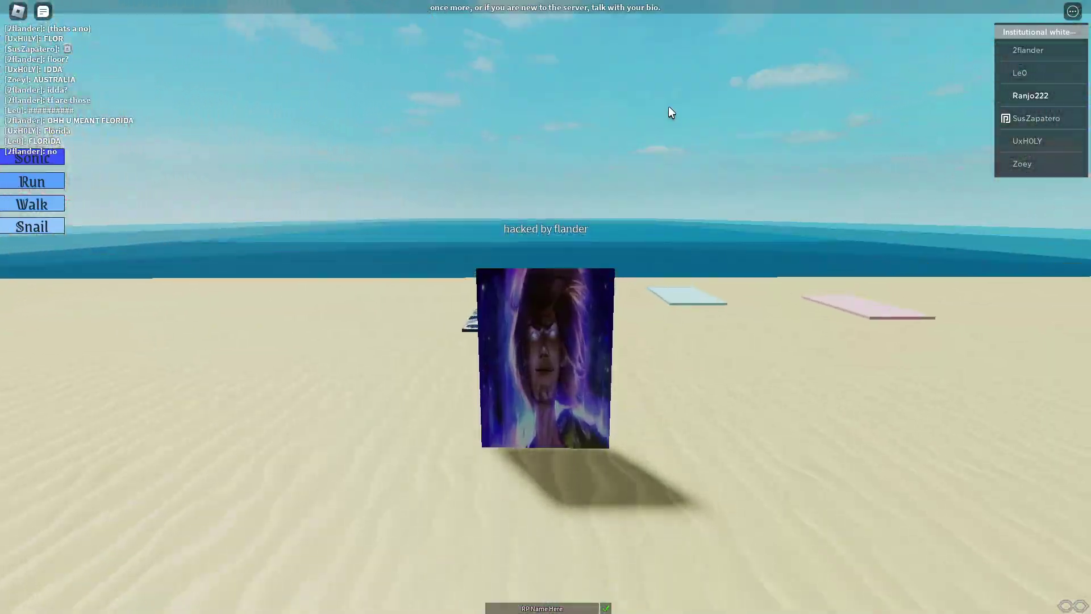
pyautogui.press('w')
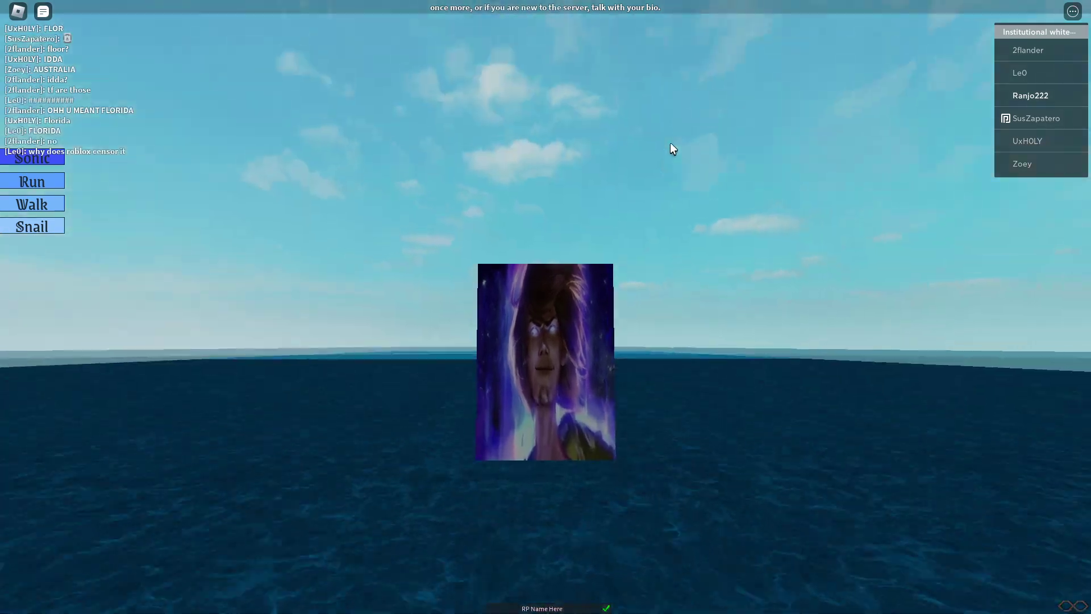
# Turn to face the shore and float back across the sand onto the grass.
pyautogui.press('Left')
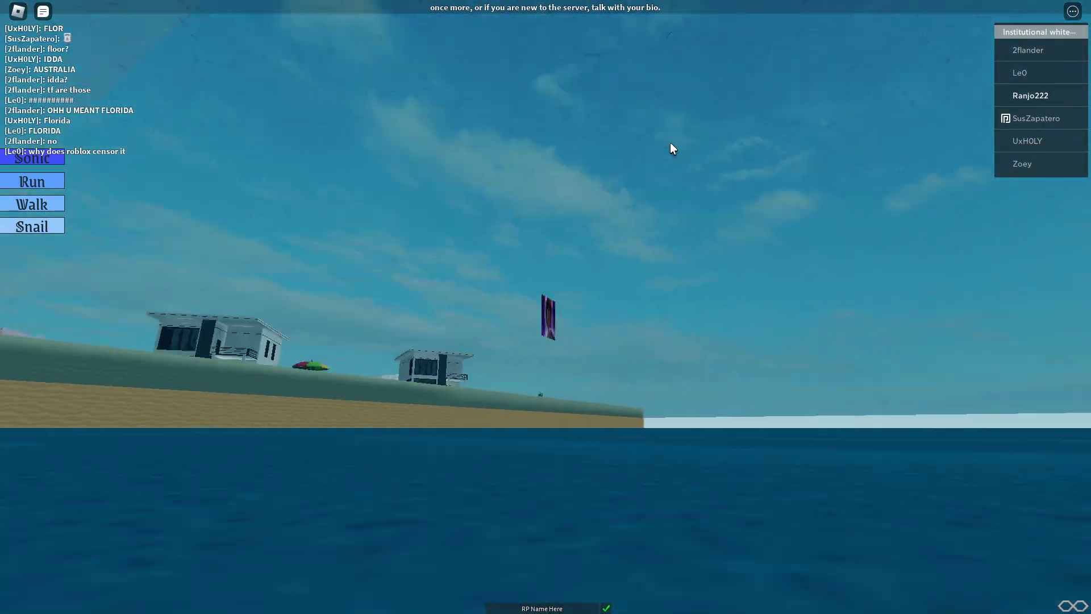
pyautogui.press('w')
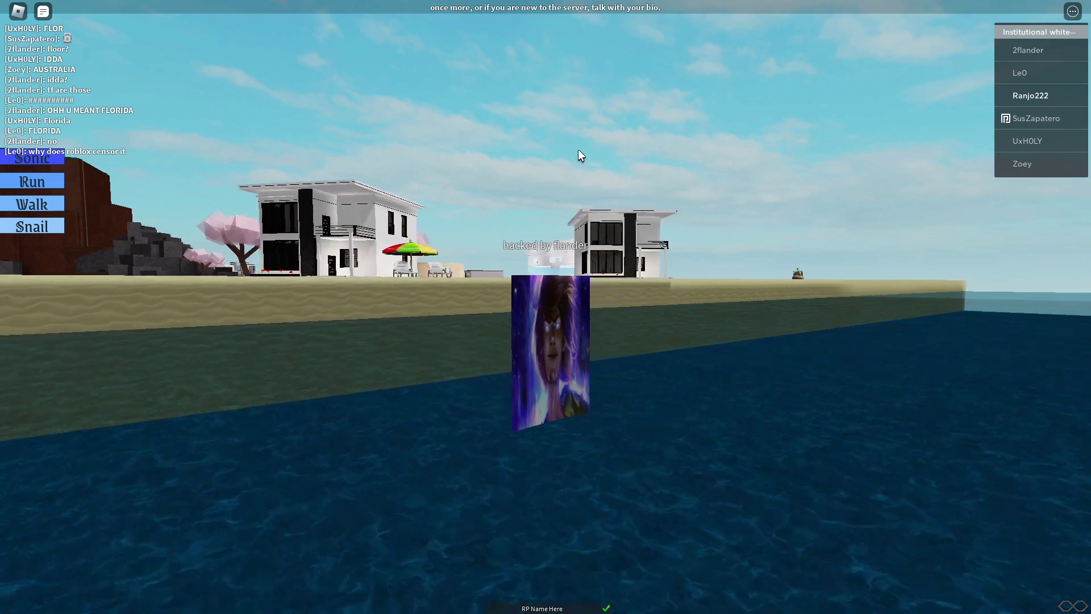
pyautogui.press('w')
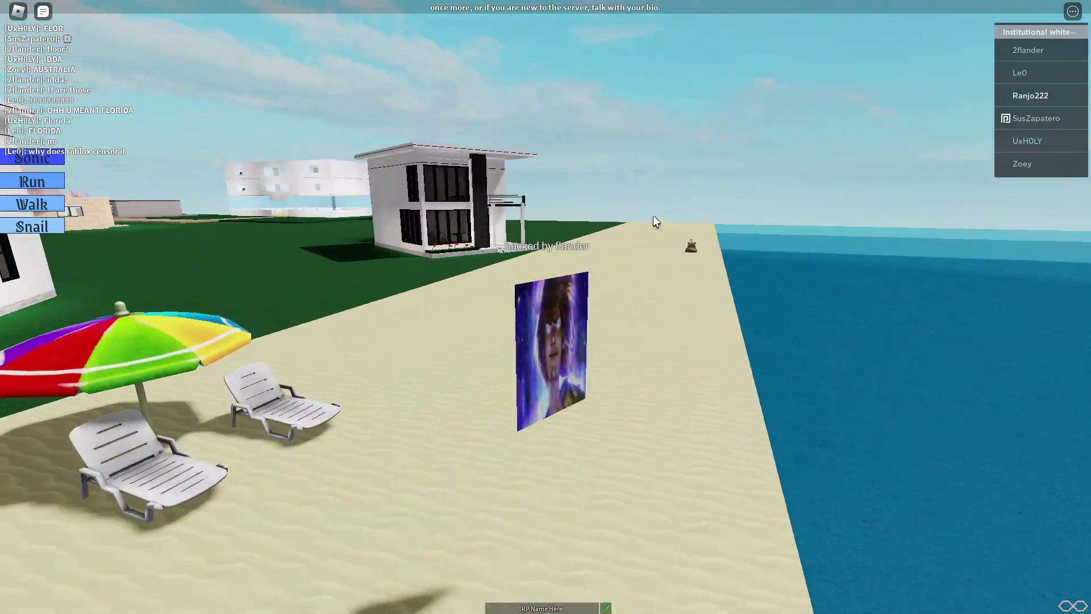
pyautogui.press('w')
pyautogui.press('Left')
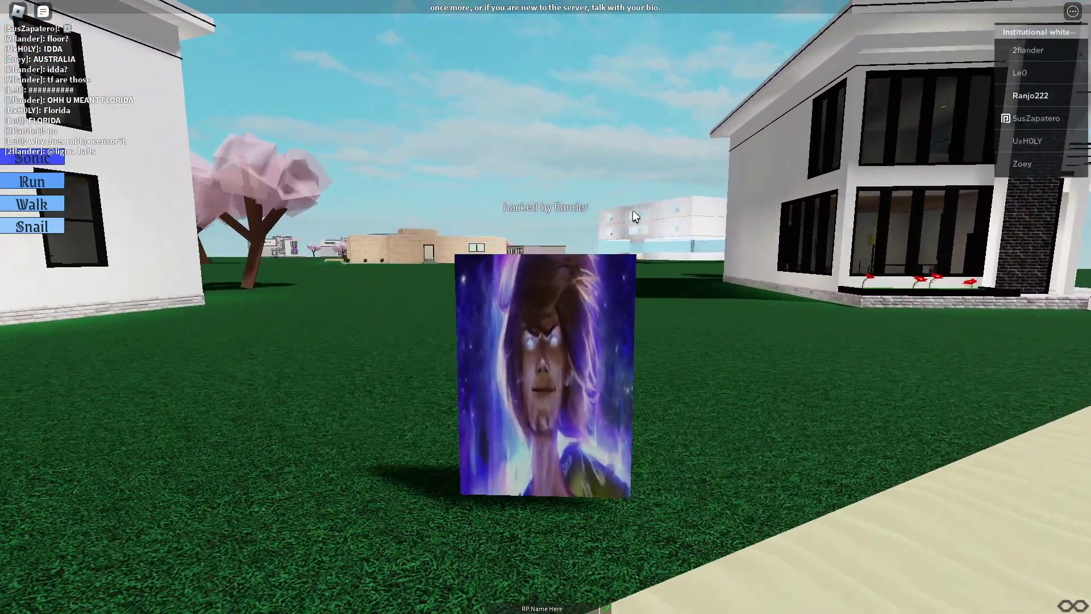